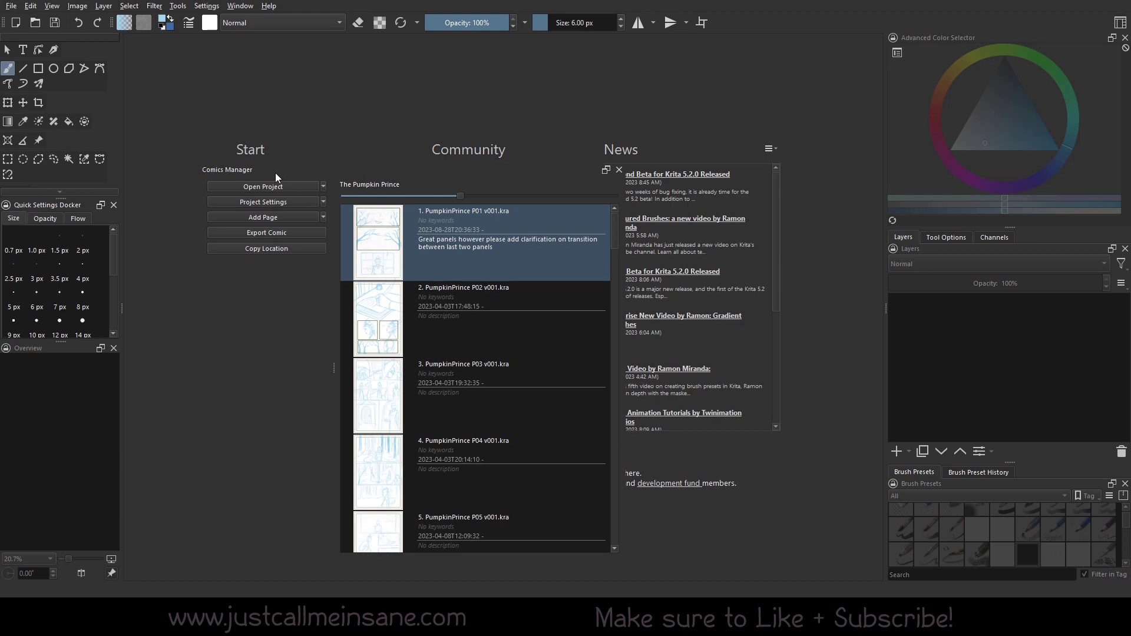
Move the Comics Manager panel and look at the Add Page options without adding a page.
drag(274, 172, 281, 136)
click(324, 179)
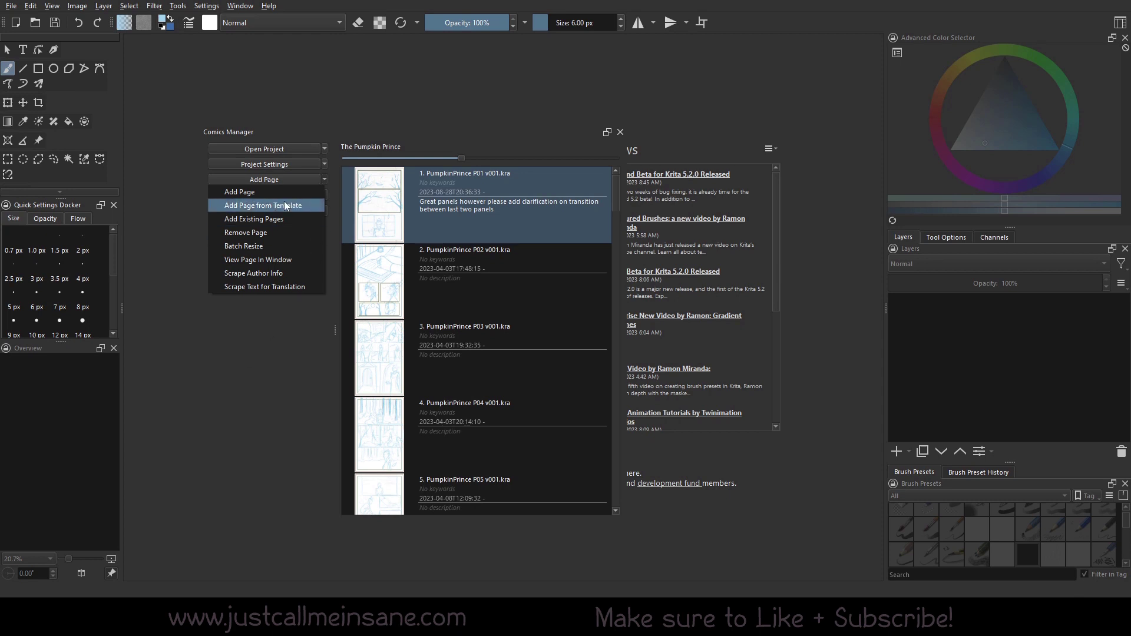
click(353, 410)
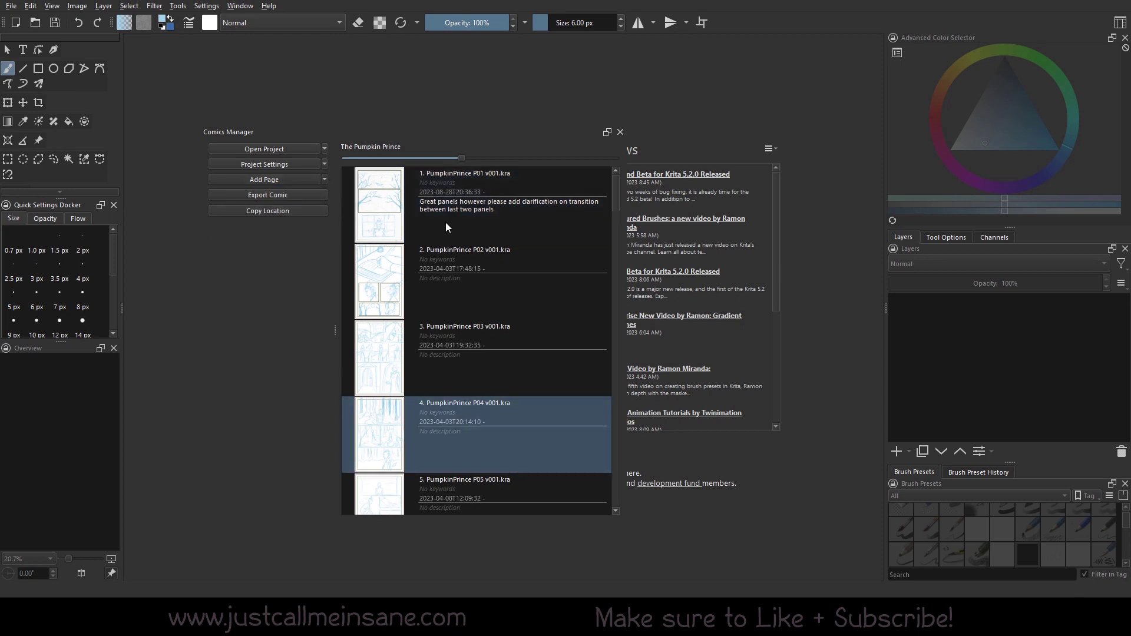
Browse the 36-page list from page 1 and open page 13, PumpkinPrince_P13_v001.kra.
click(457, 196)
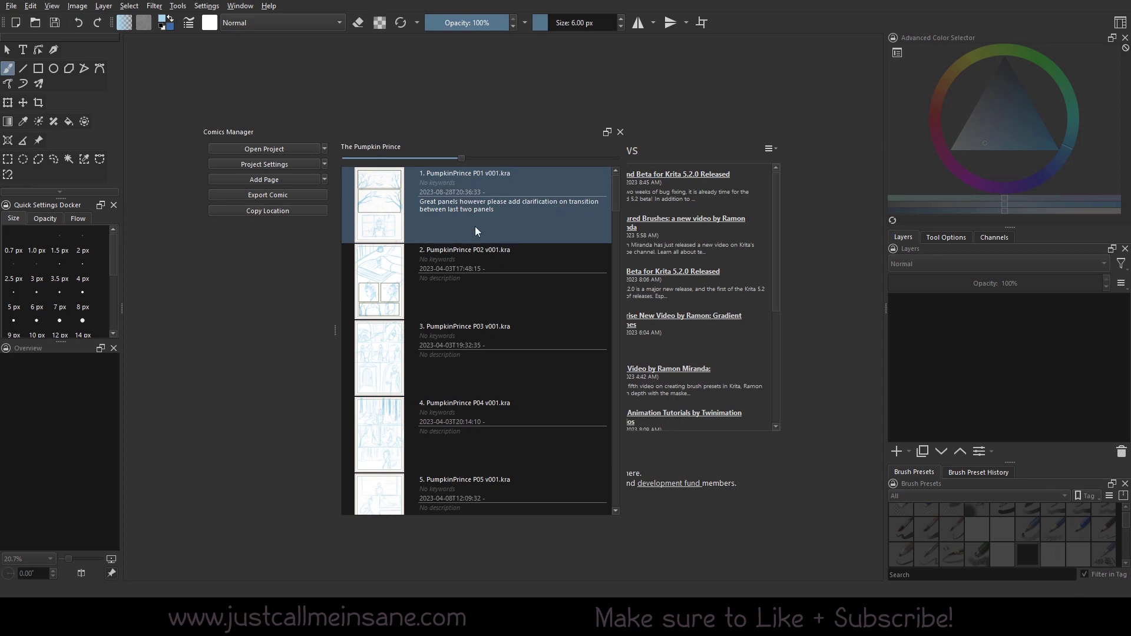
scroll(539, 405, down, 10)
scroll(527, 403, up, 3)
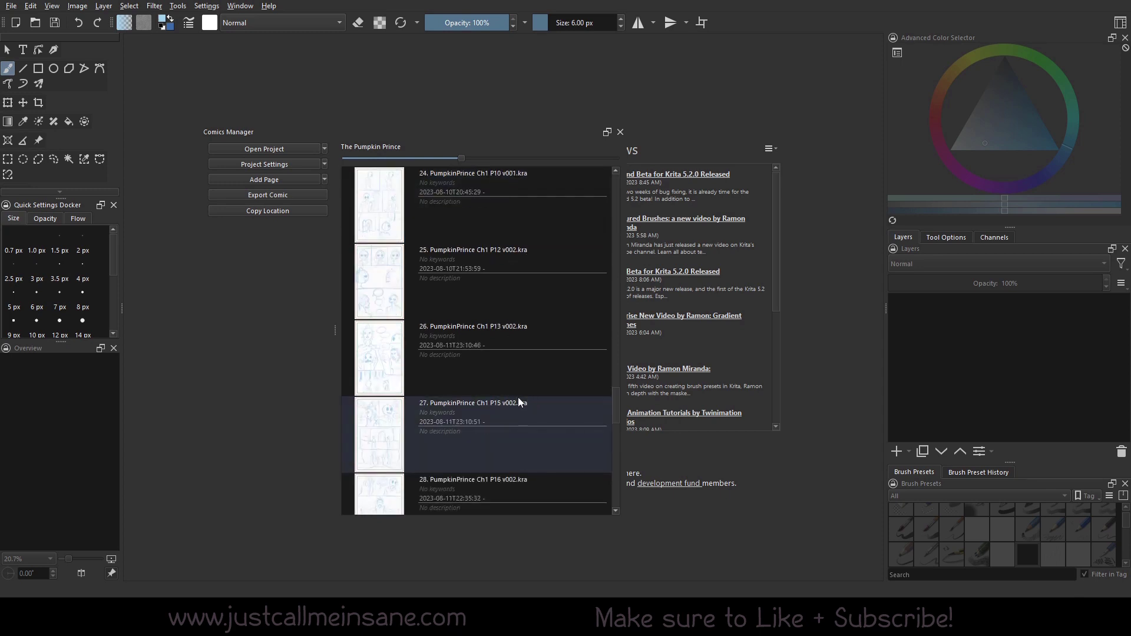
scroll(513, 335, down, 3)
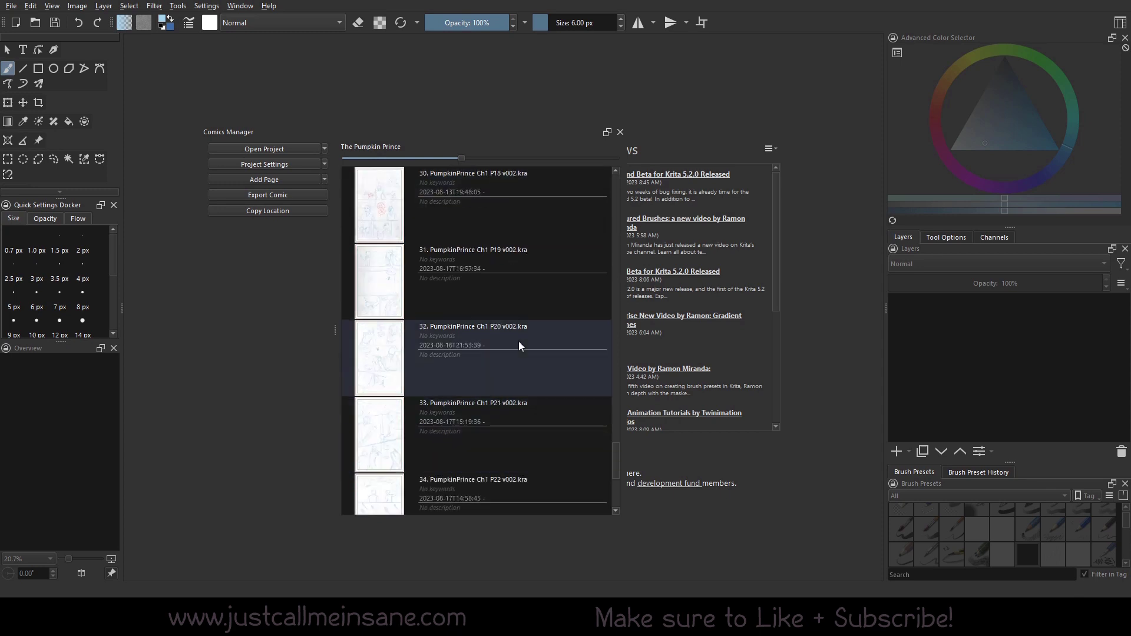
scroll(473, 390, up, 2)
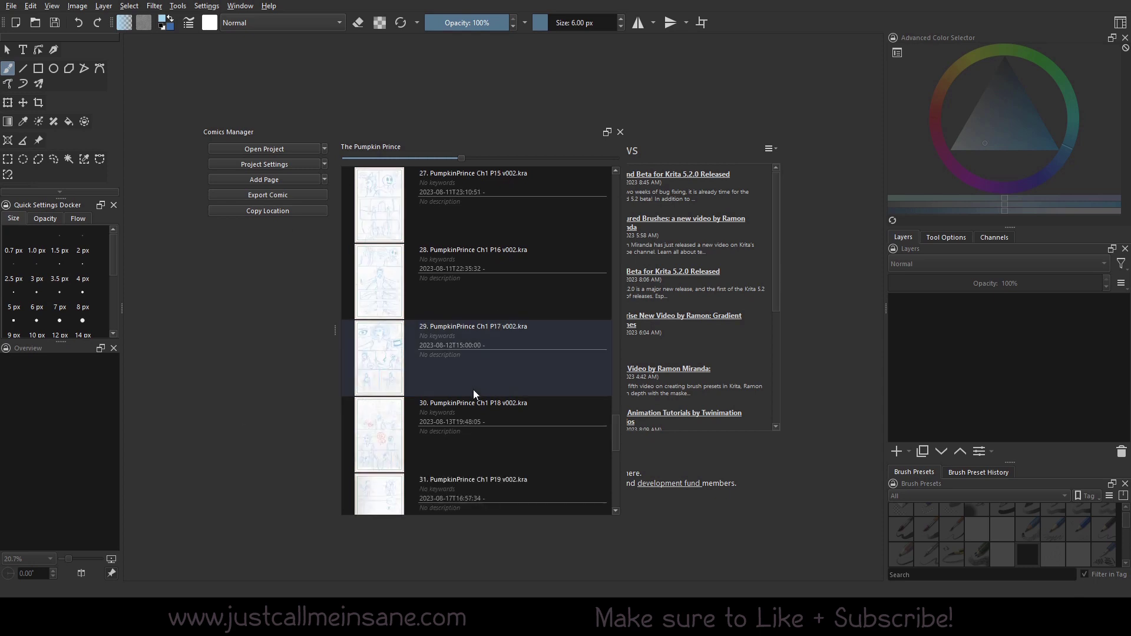
scroll(472, 388, up, 5)
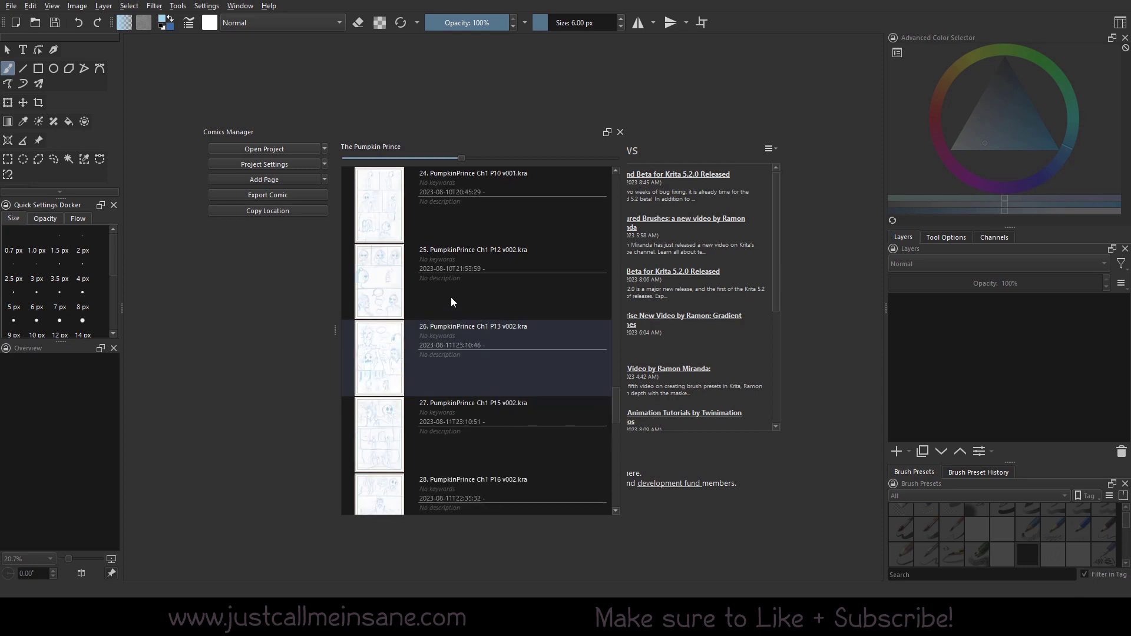
click(491, 305)
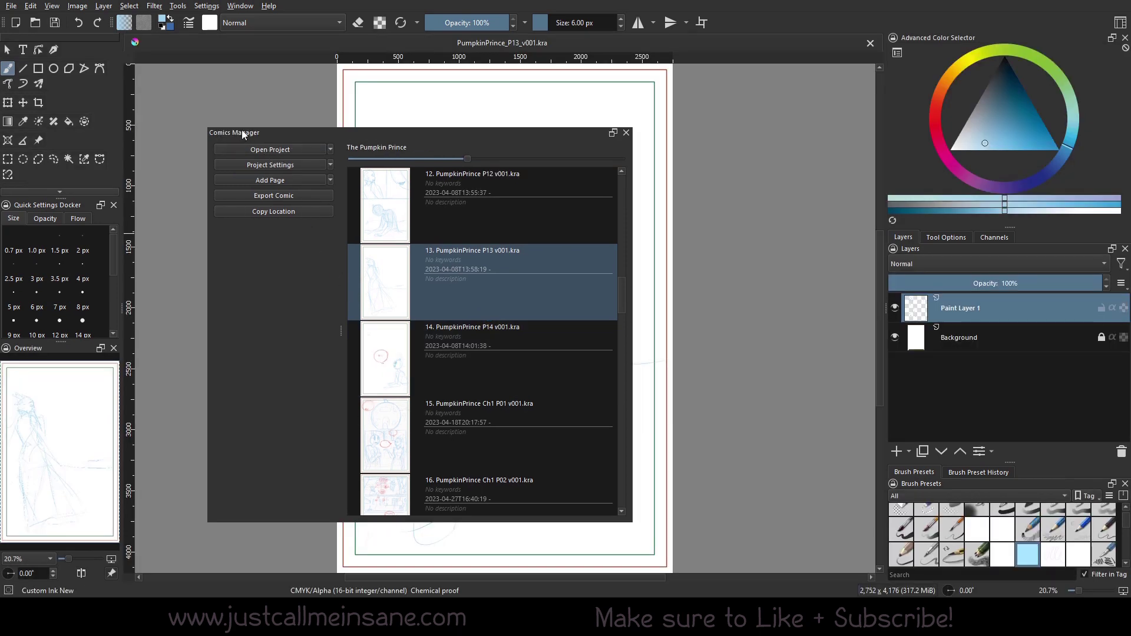
Shift the Comics Manager panel and select the last page, number 36.
drag(241, 130, 353, 133)
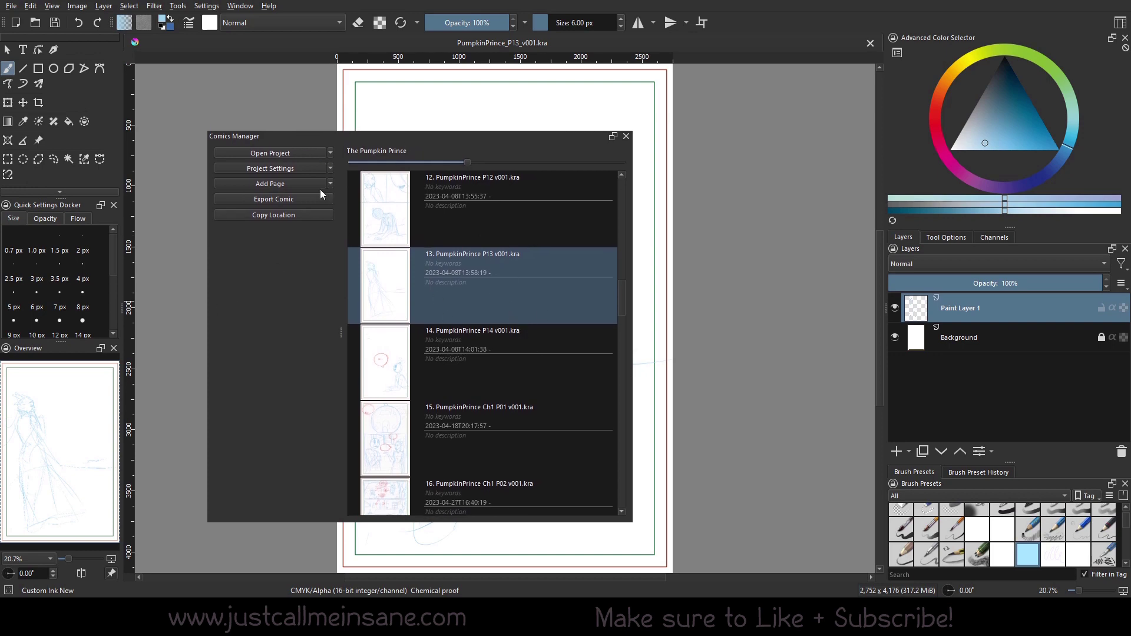
scroll(419, 322, down, 8)
click(458, 443)
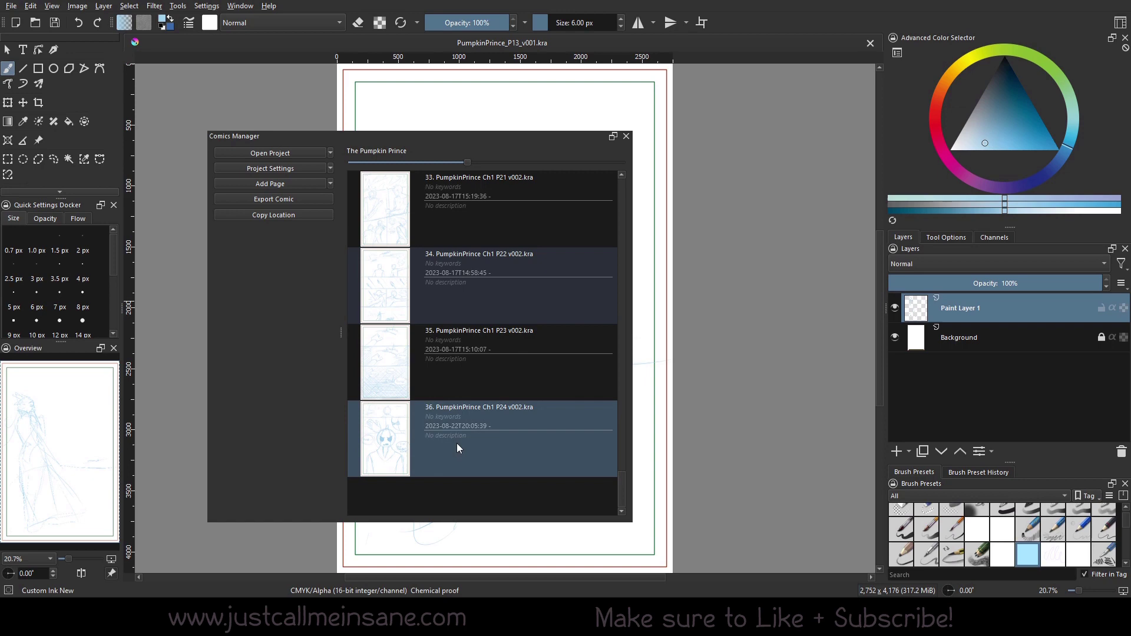
Choose Add Page from Template, move the dialog aside, and start Import Templates.
click(330, 184)
click(299, 192)
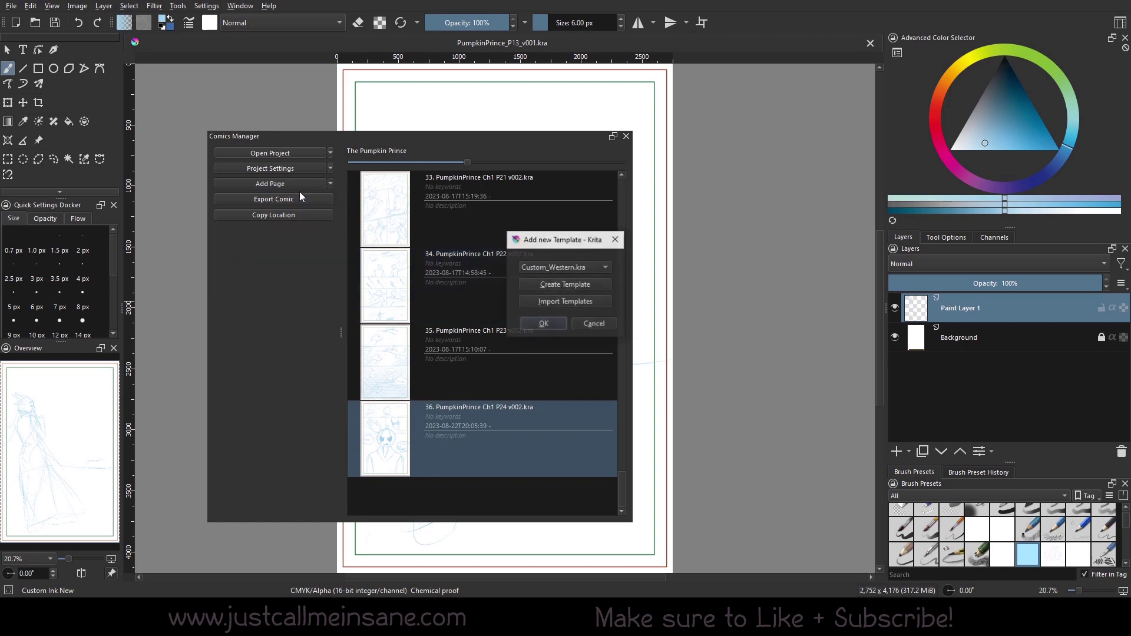
drag(555, 243, 279, 291)
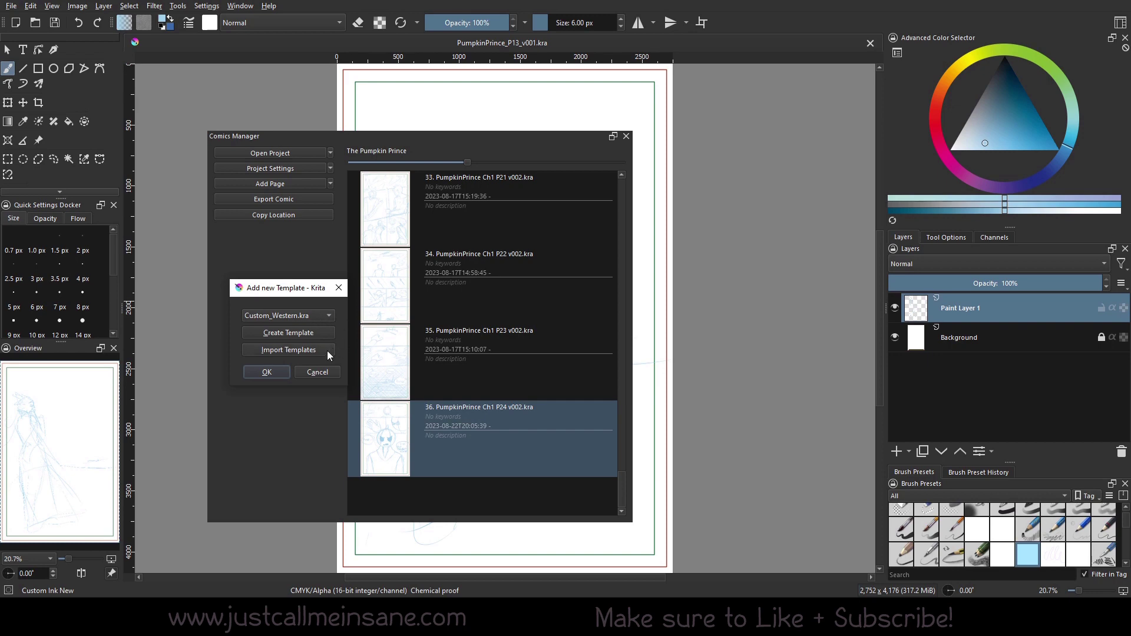
mouse_move(256, 292)
mouse_down()
mouse_move(226, 287)
mouse_move(250, 301)
mouse_up()
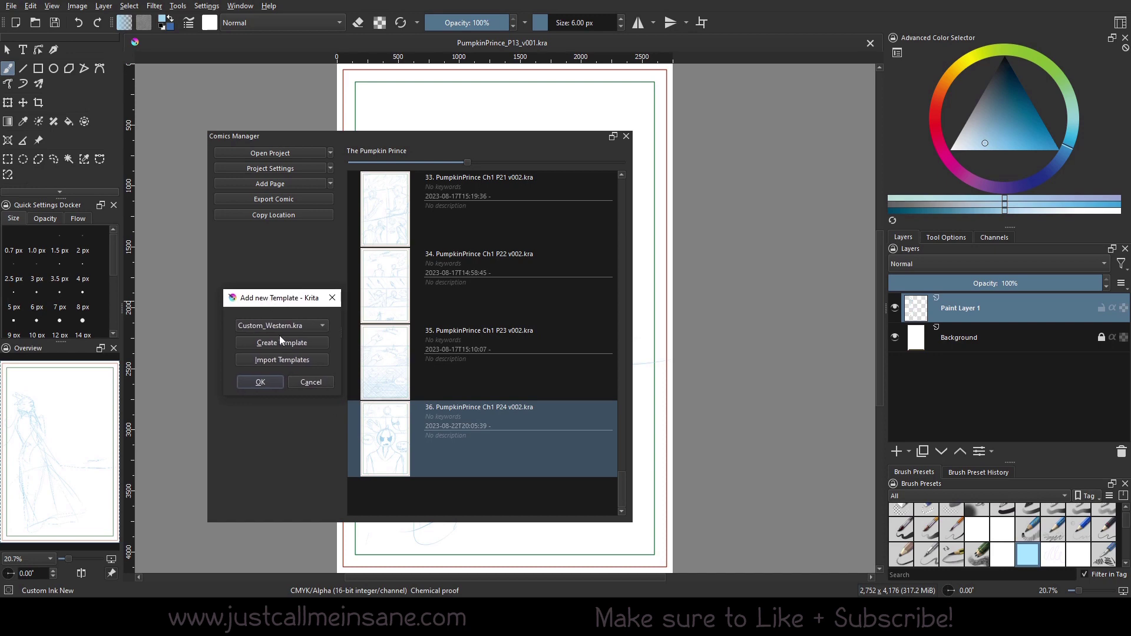
click(315, 358)
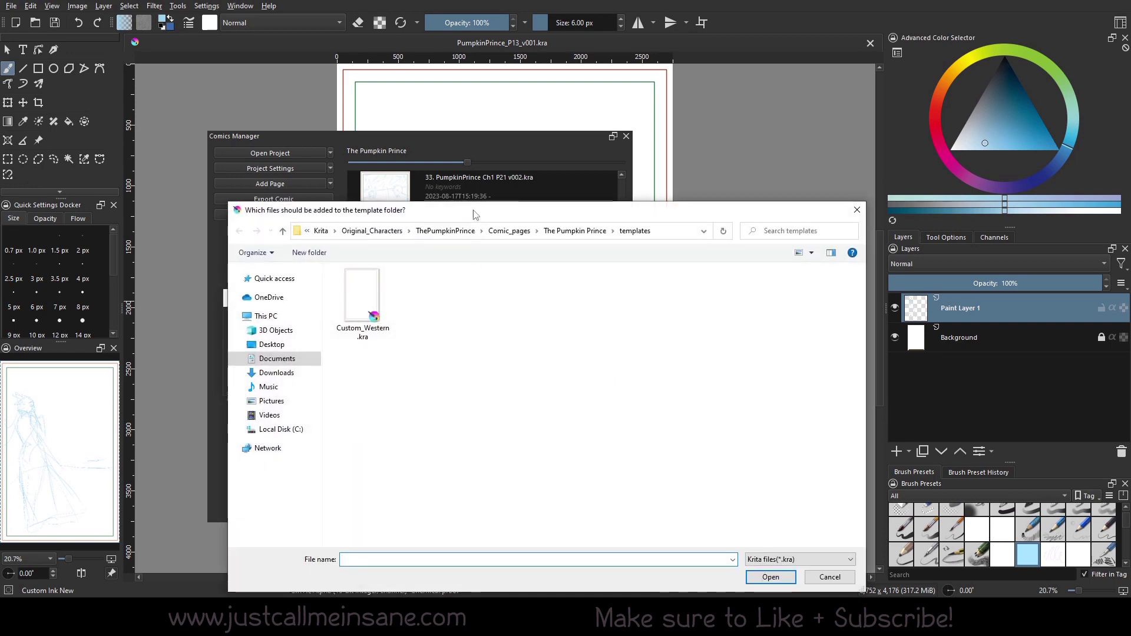
Go up to The Pumpkin Prince folder, back into templates, then cancel the import.
drag(463, 139, 445, 155)
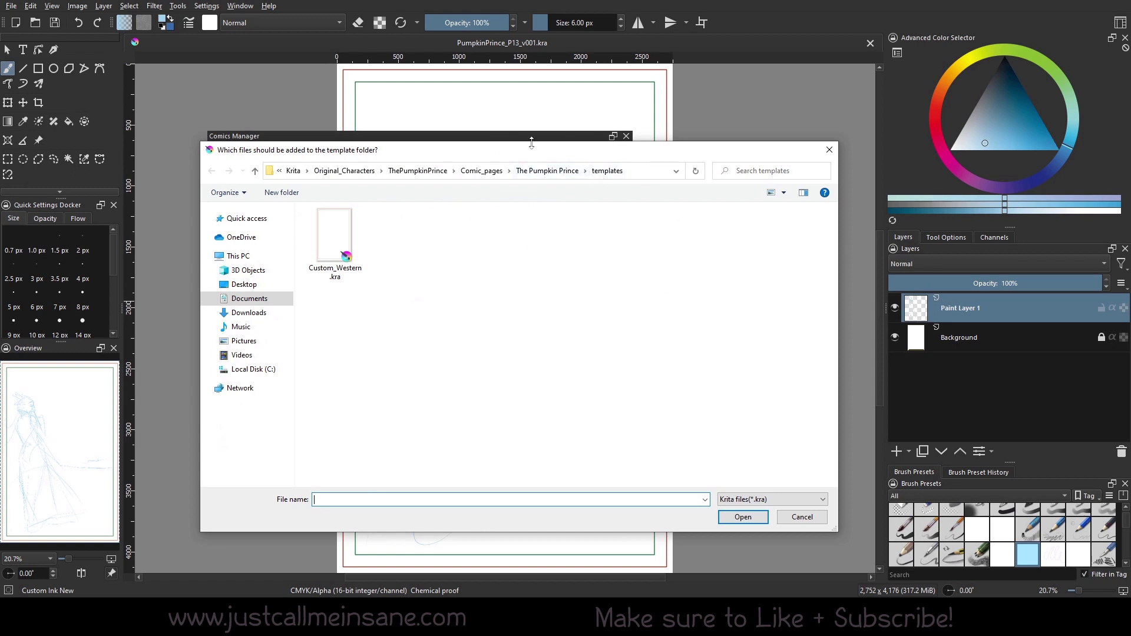
click(569, 172)
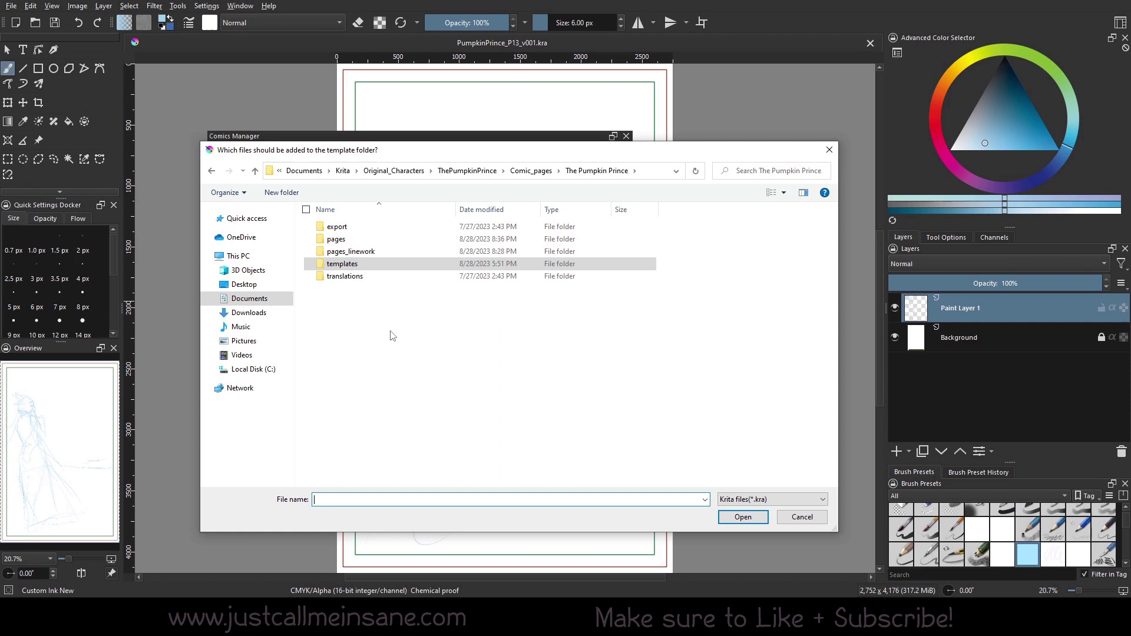
double_click(343, 264)
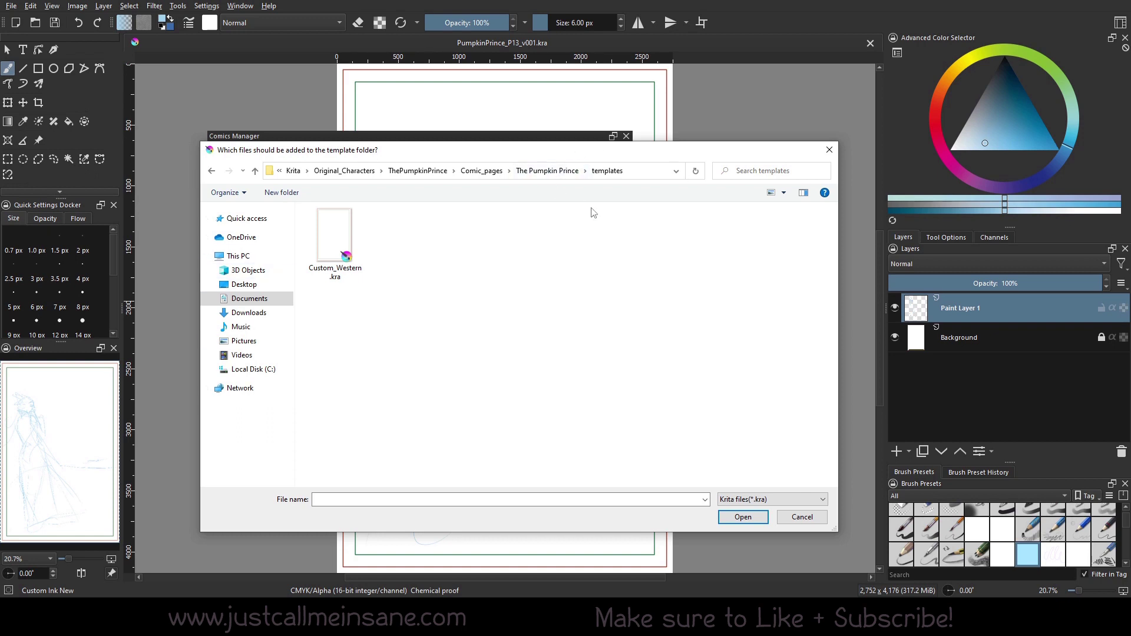
click(803, 518)
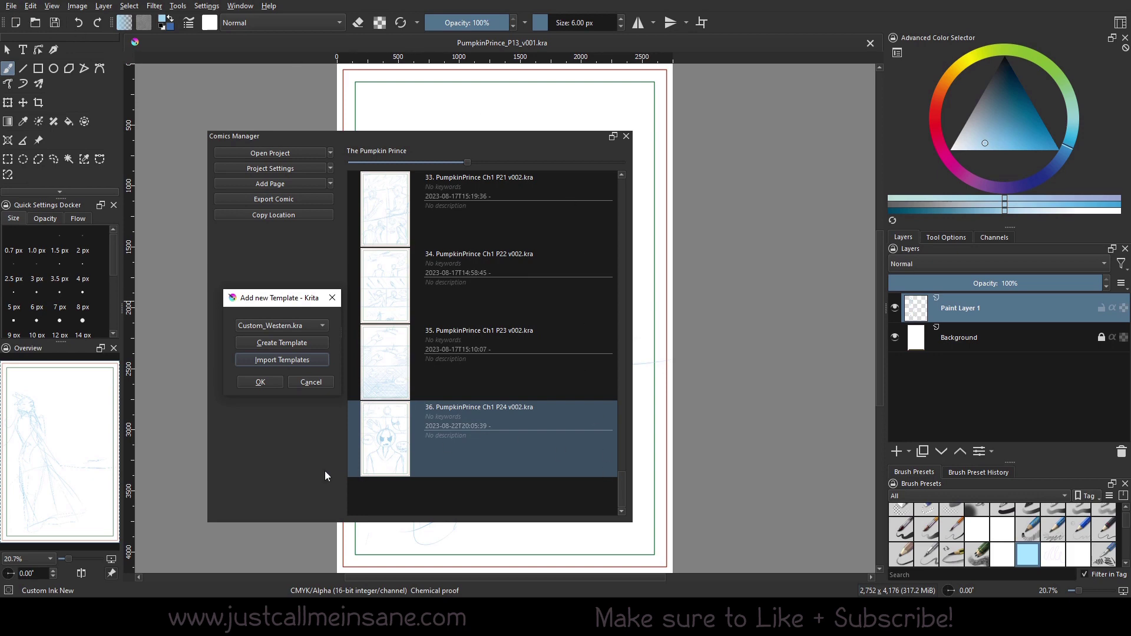
Close Add new Template, create a 3600 × 2400 document, and choose Create Template From Image.
click(313, 383)
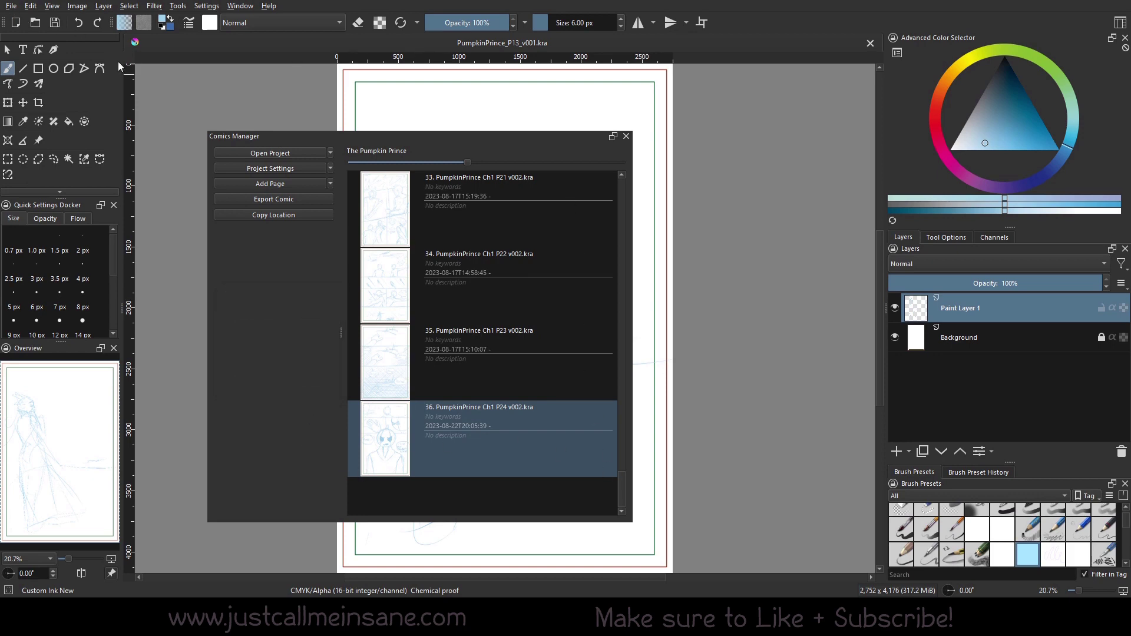
click(10, 7)
click(24, 21)
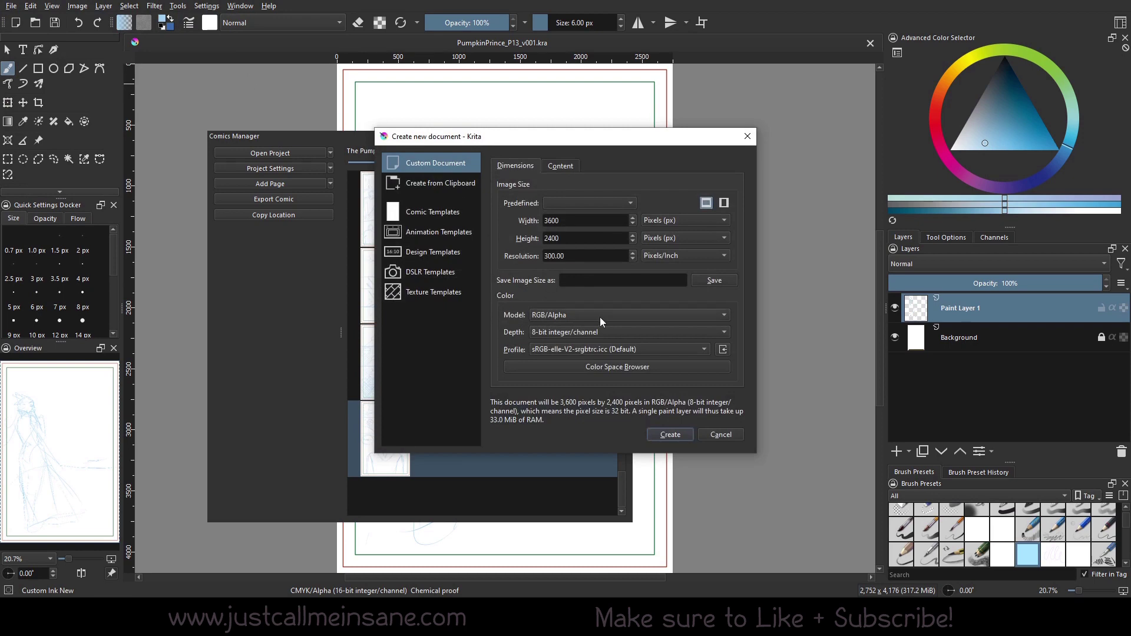
click(672, 435)
click(10, 6)
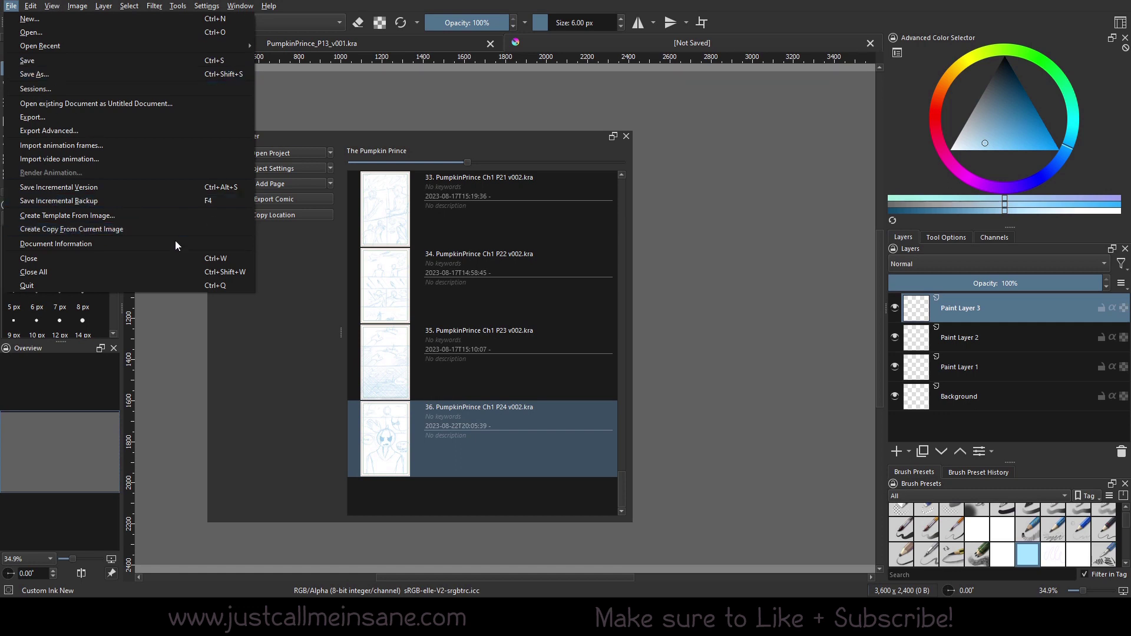
click(125, 215)
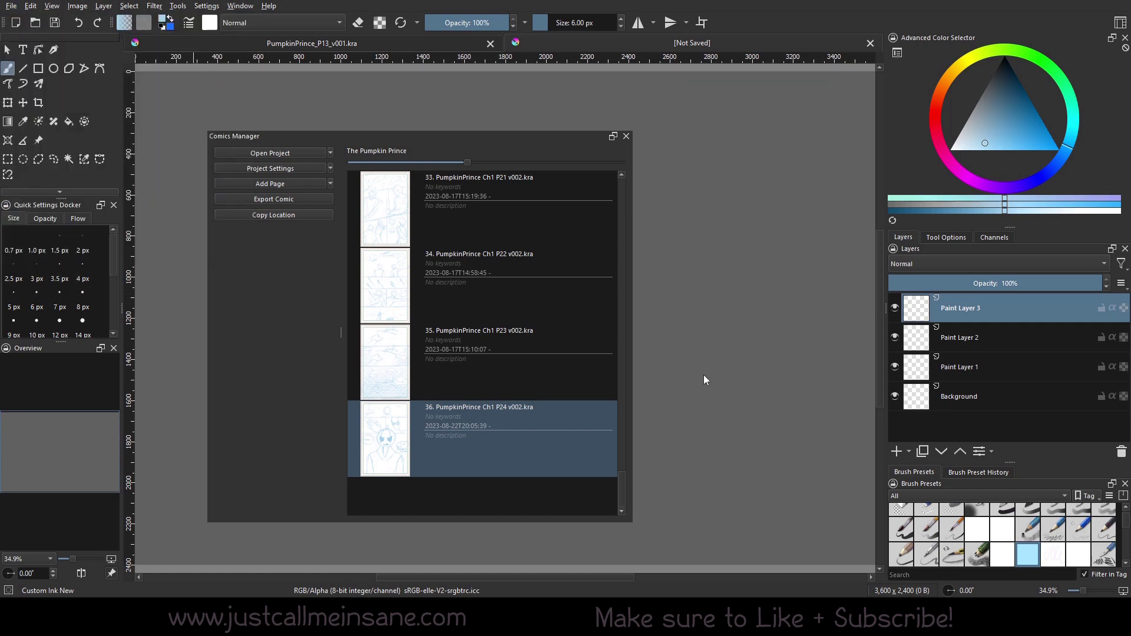
Move the Create Template dialog and browse the Comic and Animation template groups.
drag(519, 157, 324, 228)
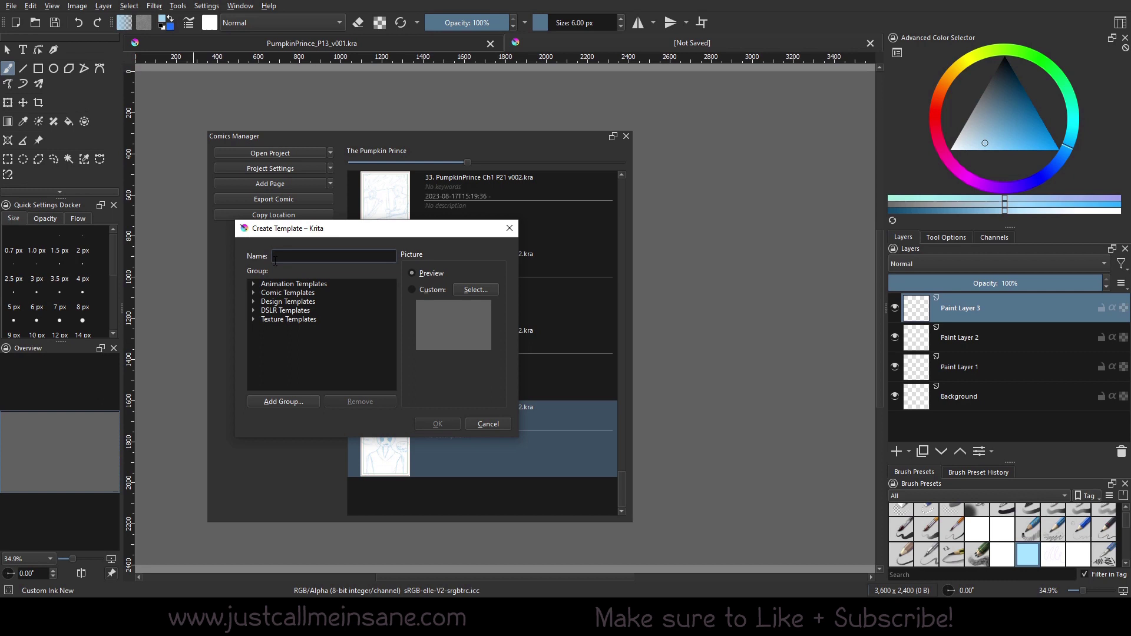
click(254, 293)
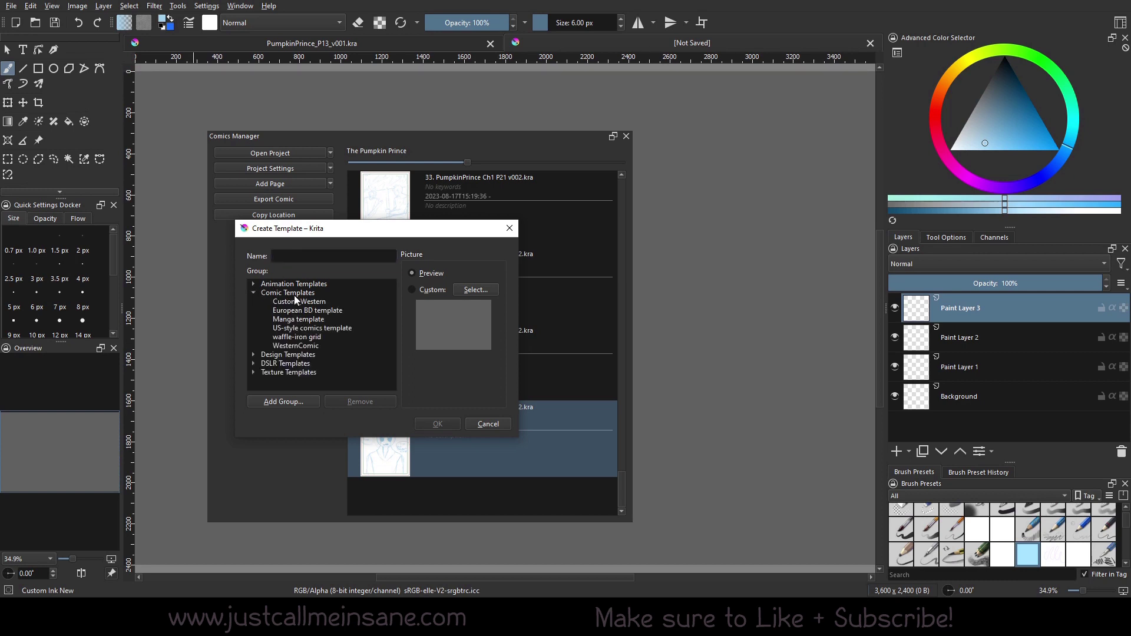
click(254, 284)
click(254, 285)
click(306, 348)
click(312, 304)
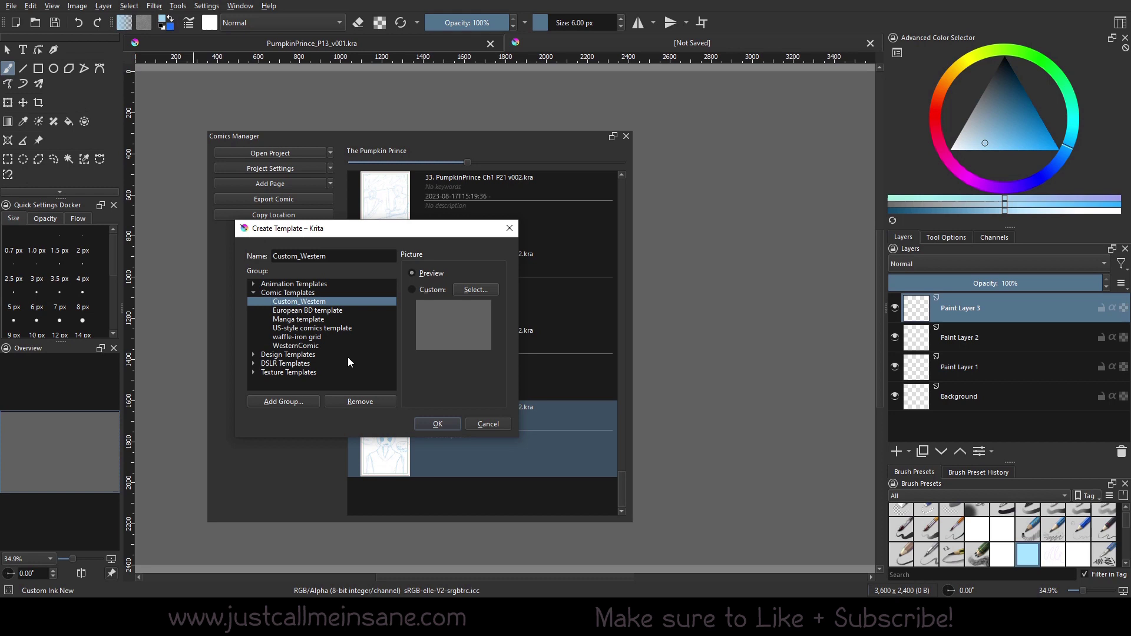
Remove the WesternComic template, reselect Custom_Western, and cancel without saving.
click(317, 348)
click(360, 401)
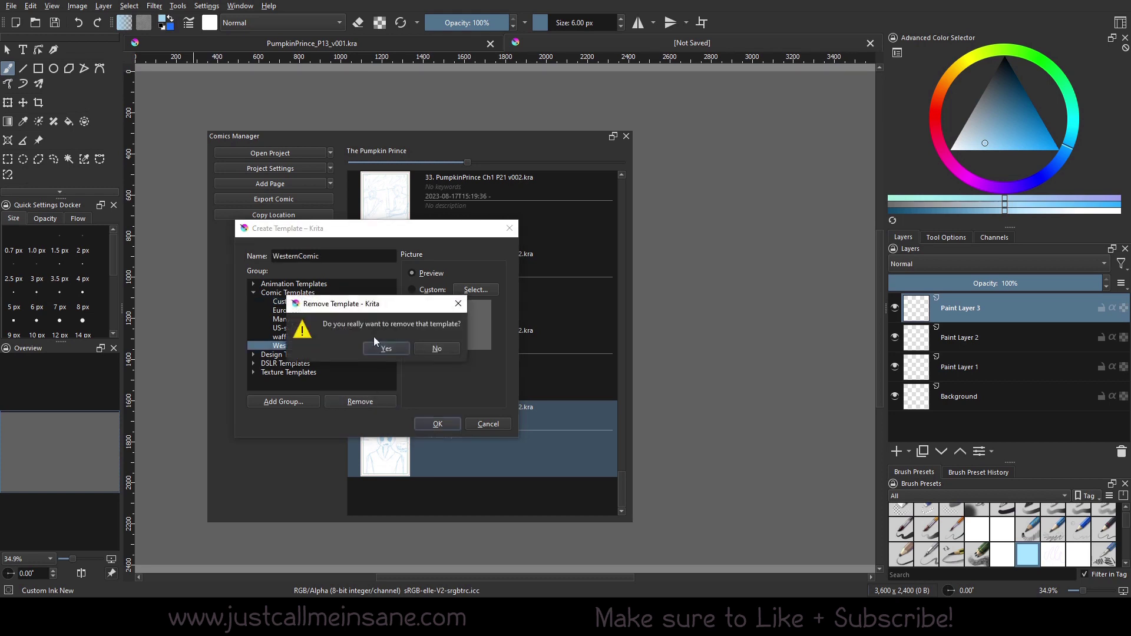
click(373, 345)
click(321, 302)
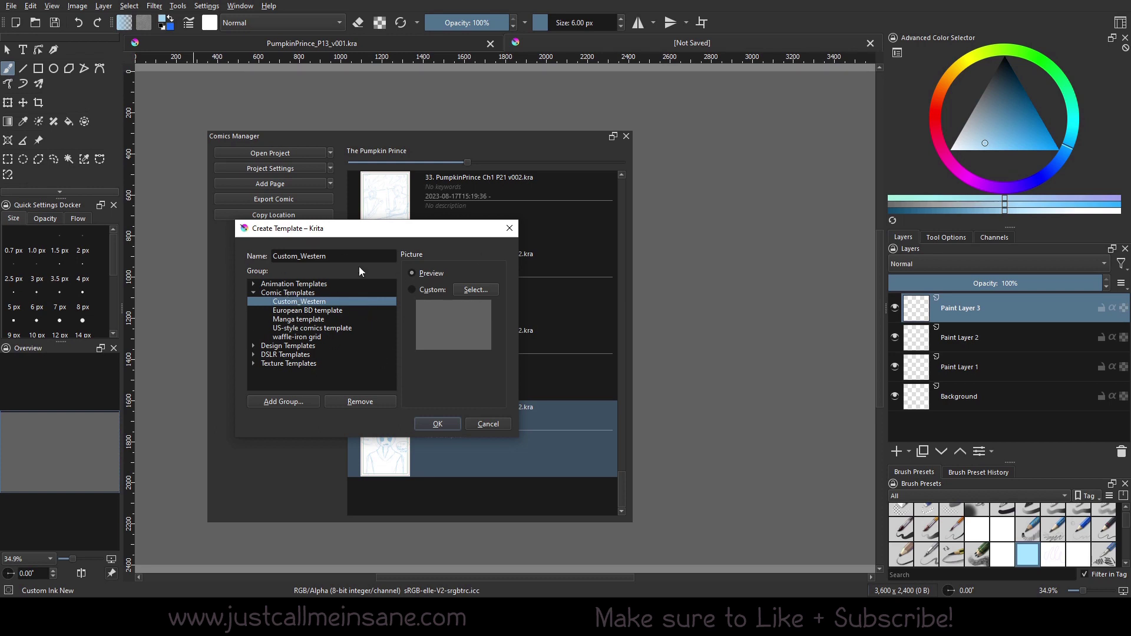
drag(350, 234, 346, 263)
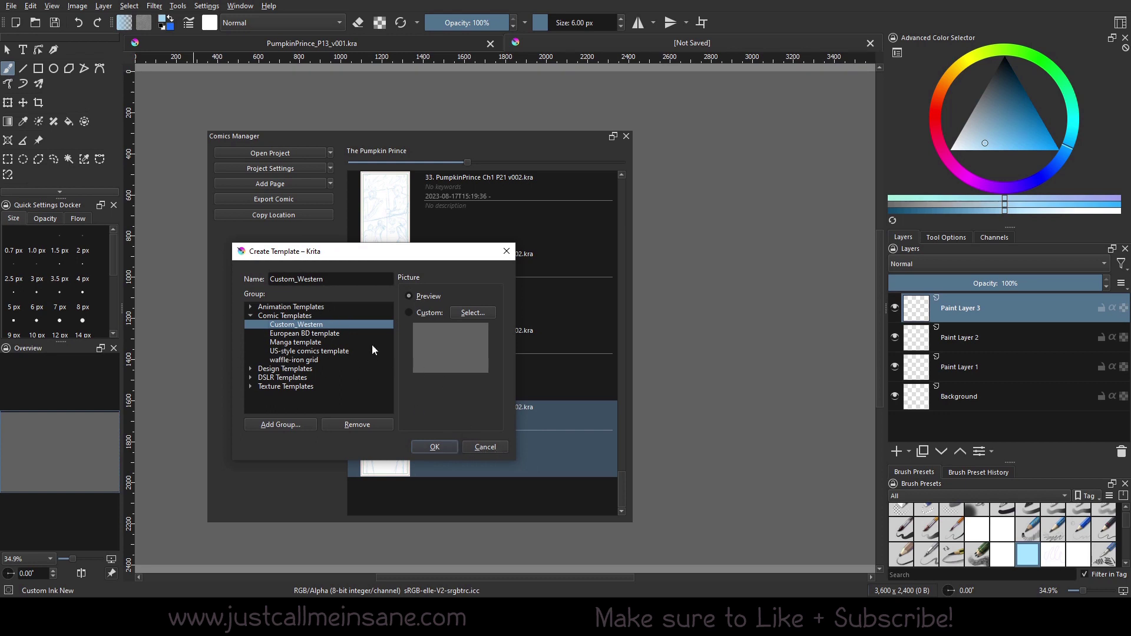
click(489, 447)
Check Comic Templates in the New document dialog, close it, and show the Add Page options.
click(17, 10)
click(29, 18)
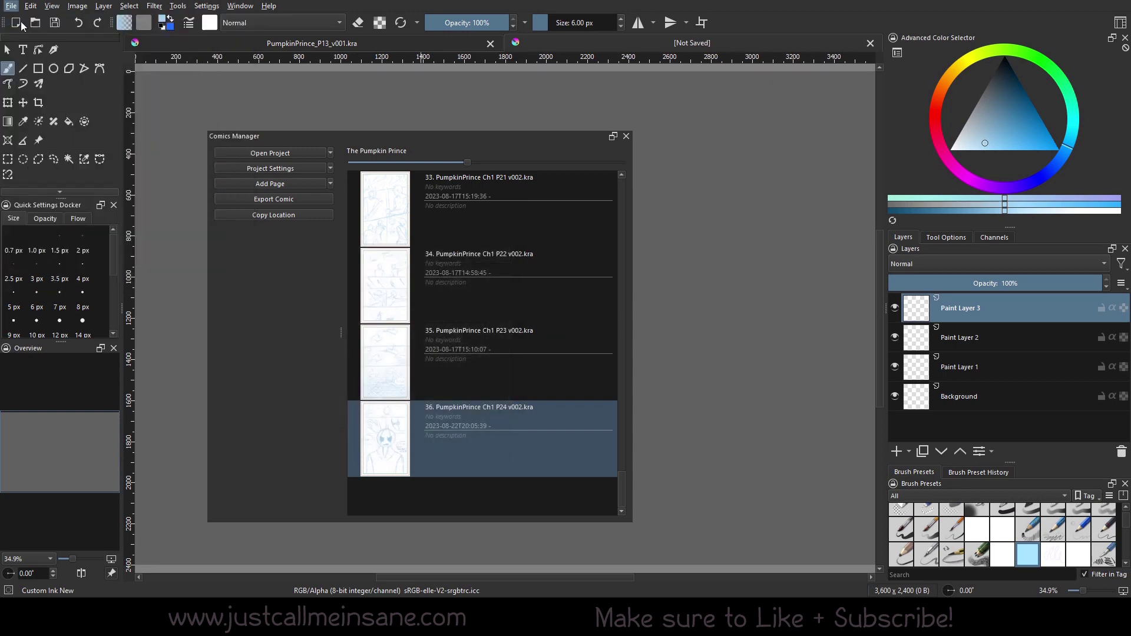
drag(521, 139, 373, 185)
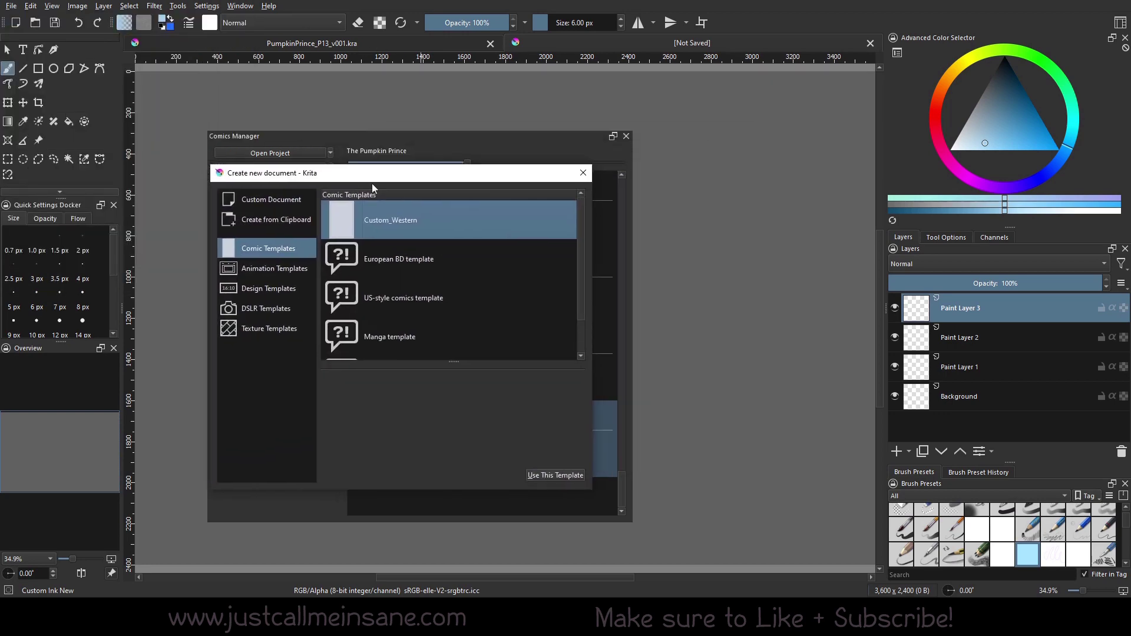
scroll(439, 252, down, 1)
scroll(419, 302, up, 1)
click(584, 173)
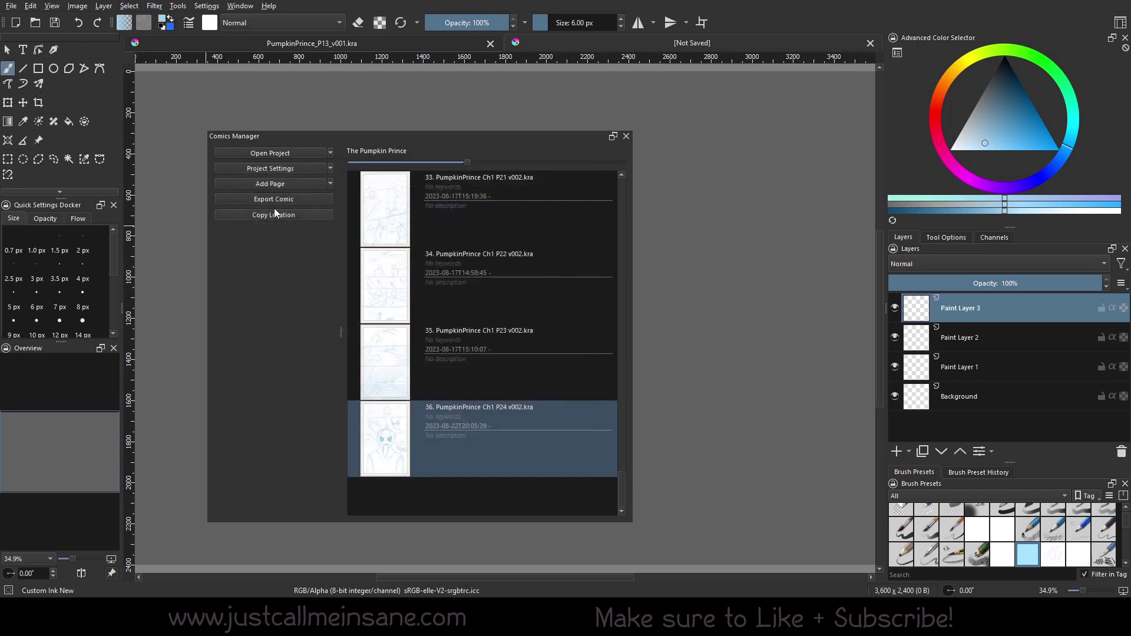
click(331, 184)
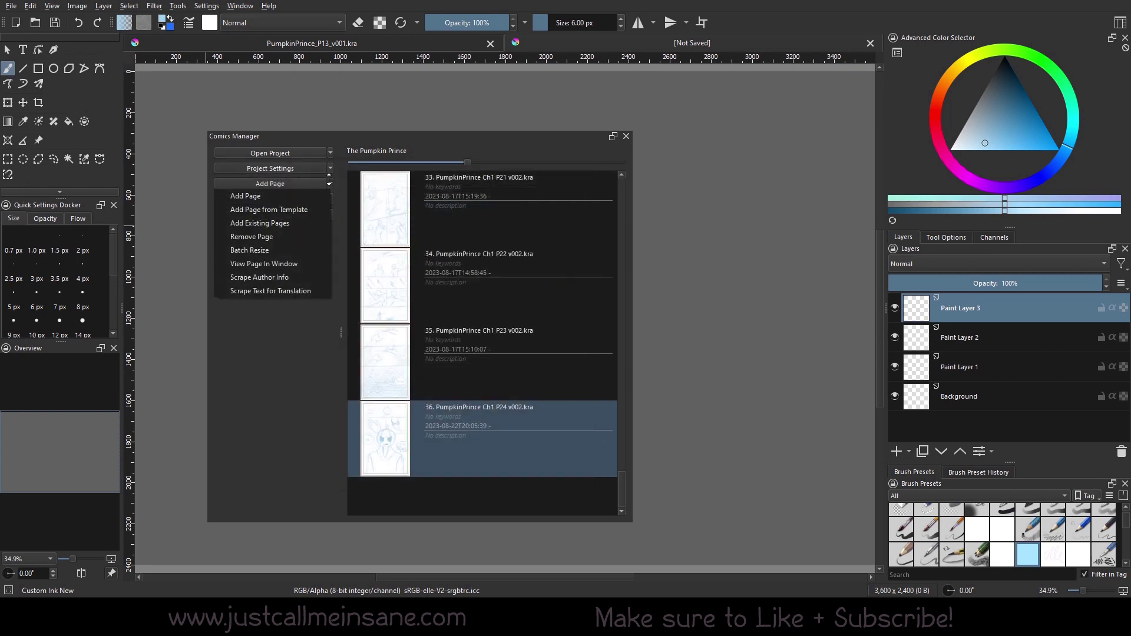
Choose Add Page from Template, start Import Templates, and jump to the C drive.
click(261, 211)
drag(561, 245, 282, 293)
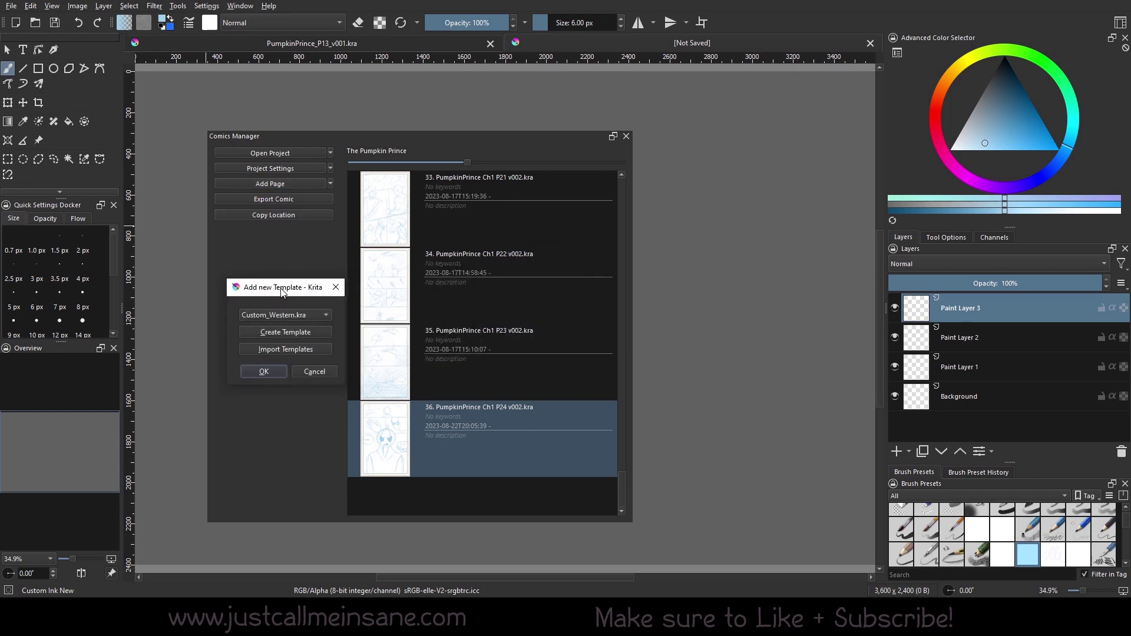
click(285, 350)
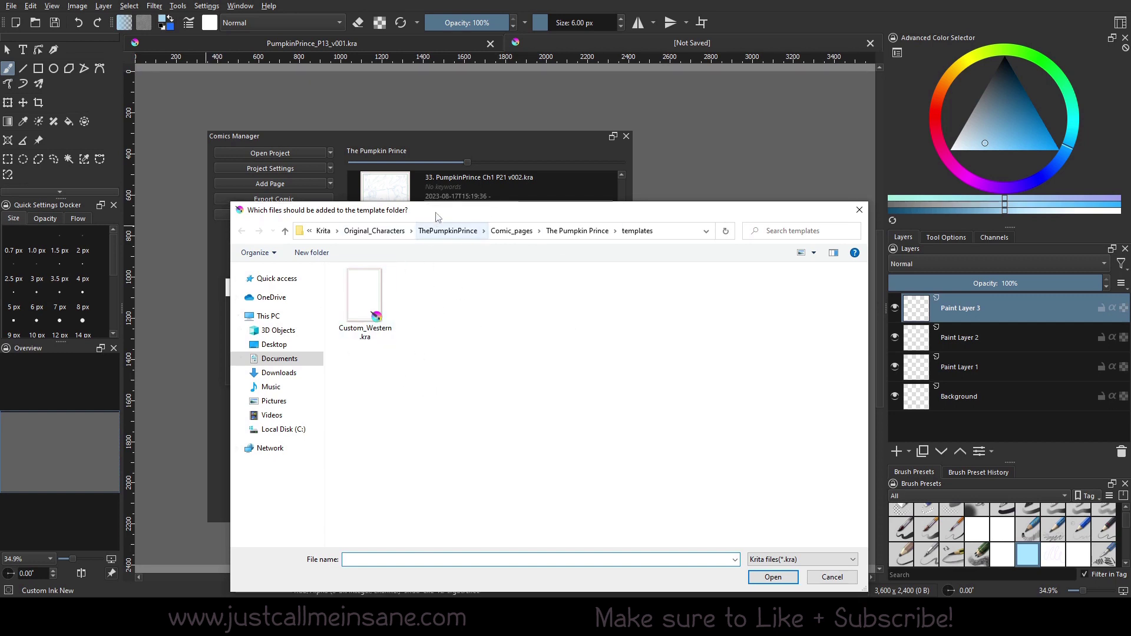
drag(438, 217, 357, 143)
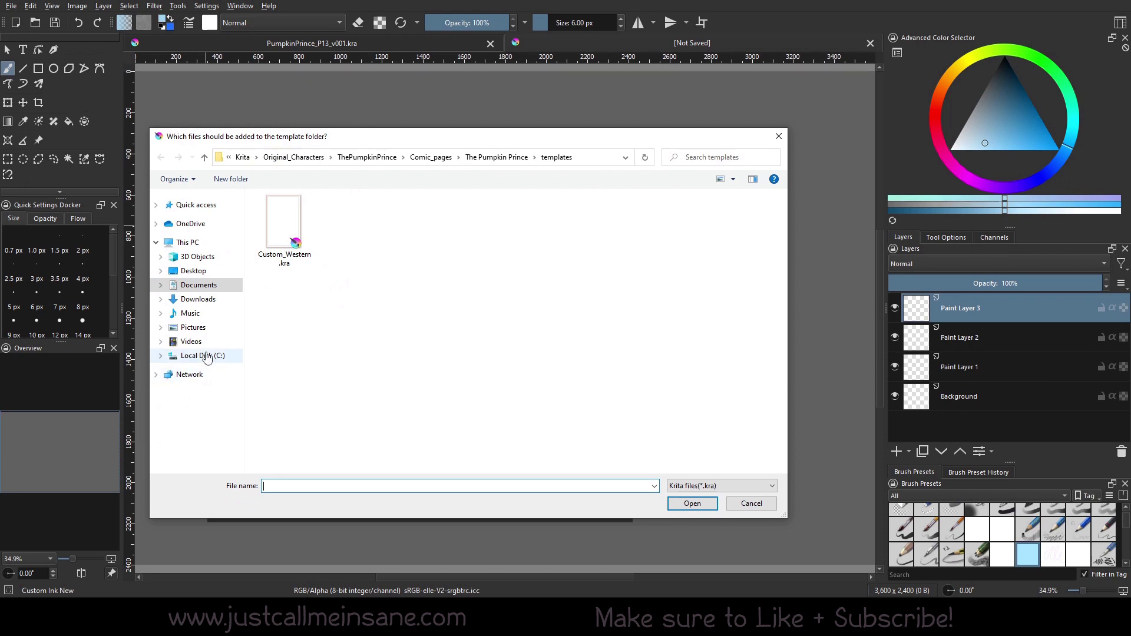
click(214, 368)
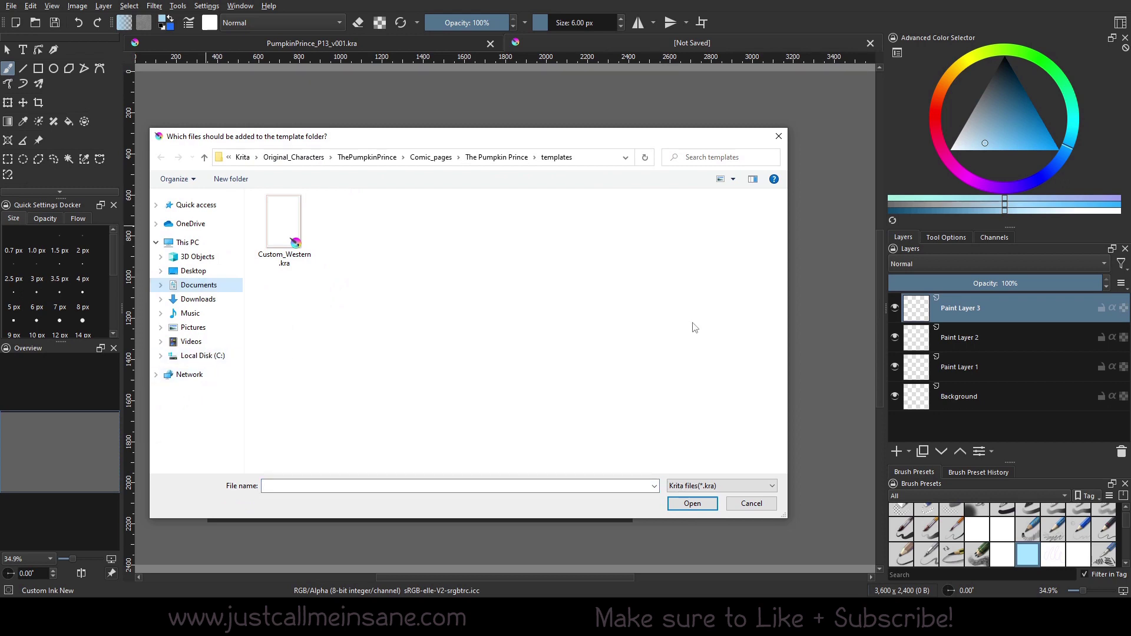
click(202, 356)
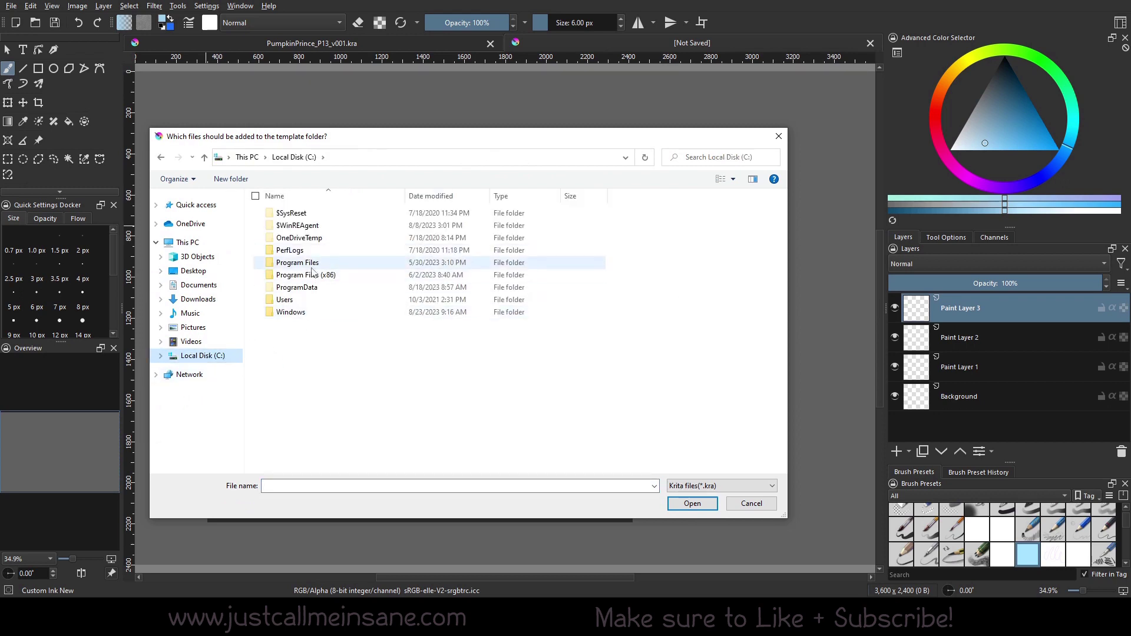
Browse Users → AppData\Roaming\krita\templates\Comic Templates\.source to locate Custom_Western.kra.
click(311, 303)
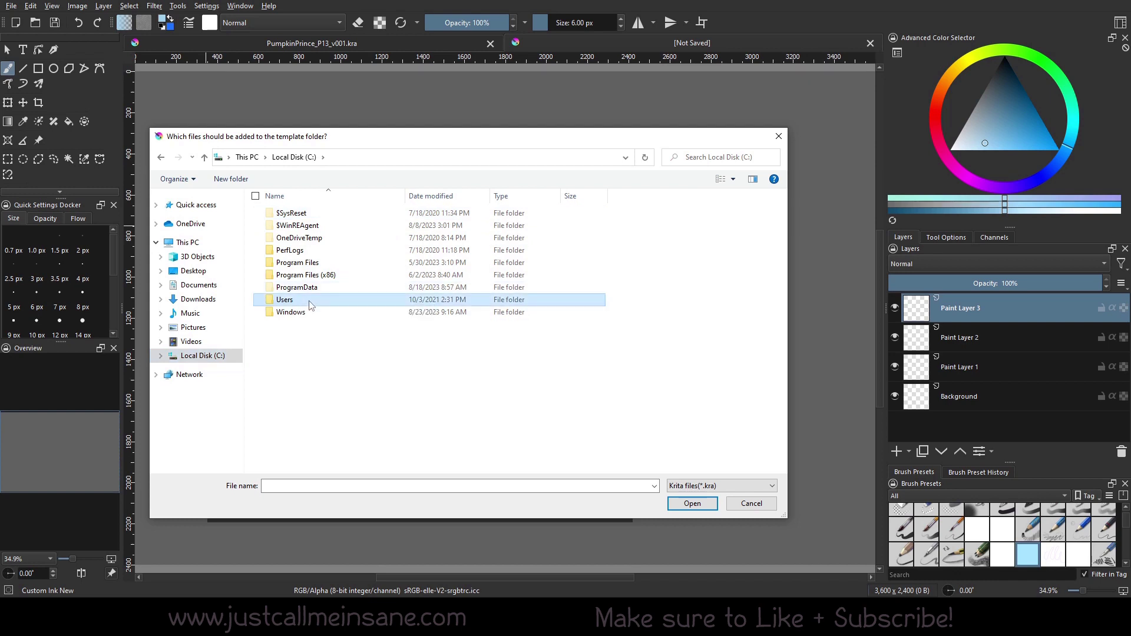
double_click(310, 303)
double_click(322, 263)
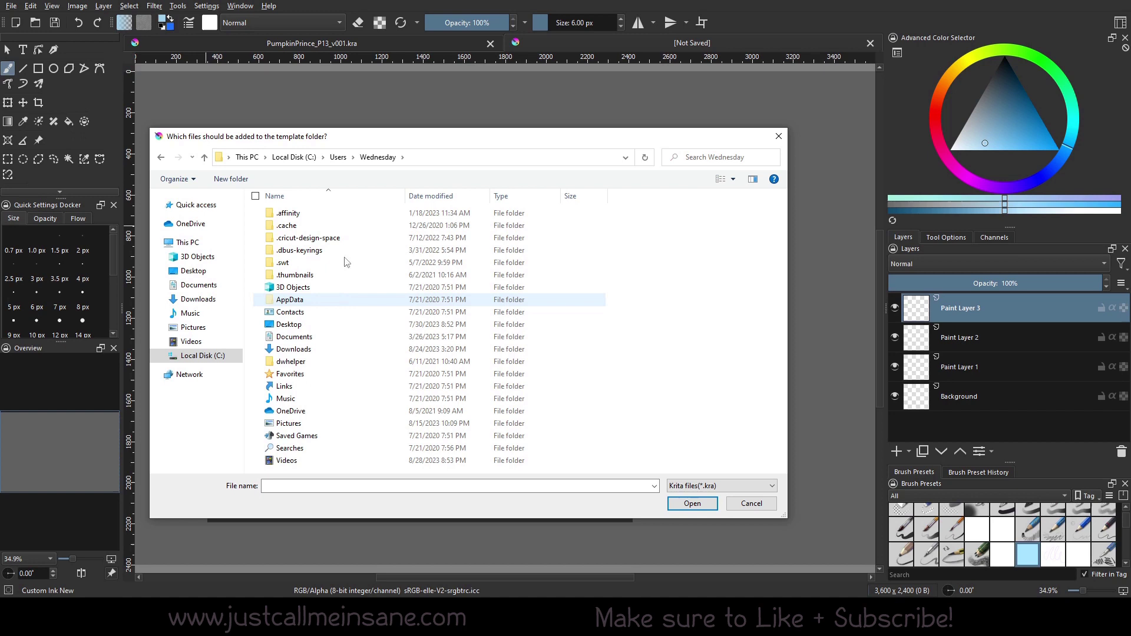
click(306, 301)
double_click(306, 301)
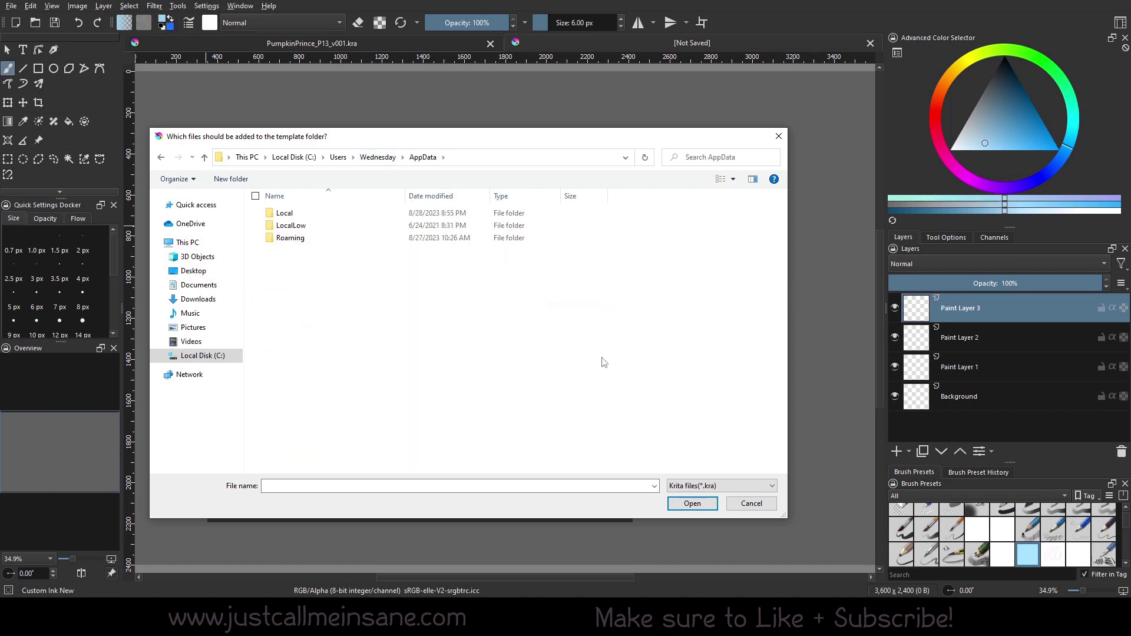
double_click(326, 246)
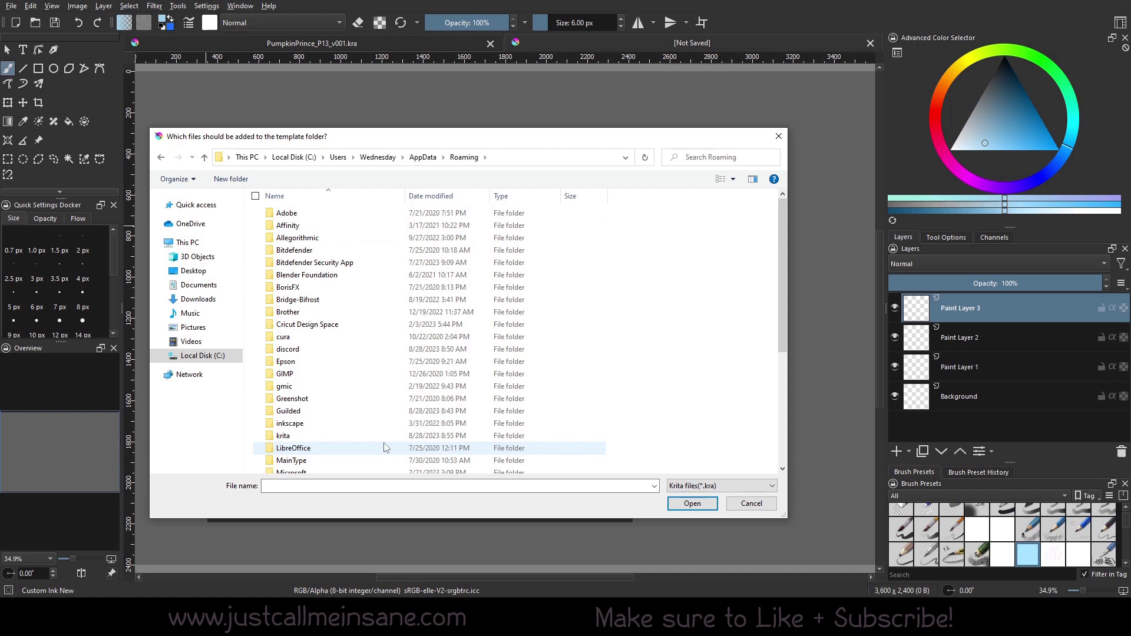
double_click(284, 436)
scroll(311, 441, down, 2)
double_click(312, 442)
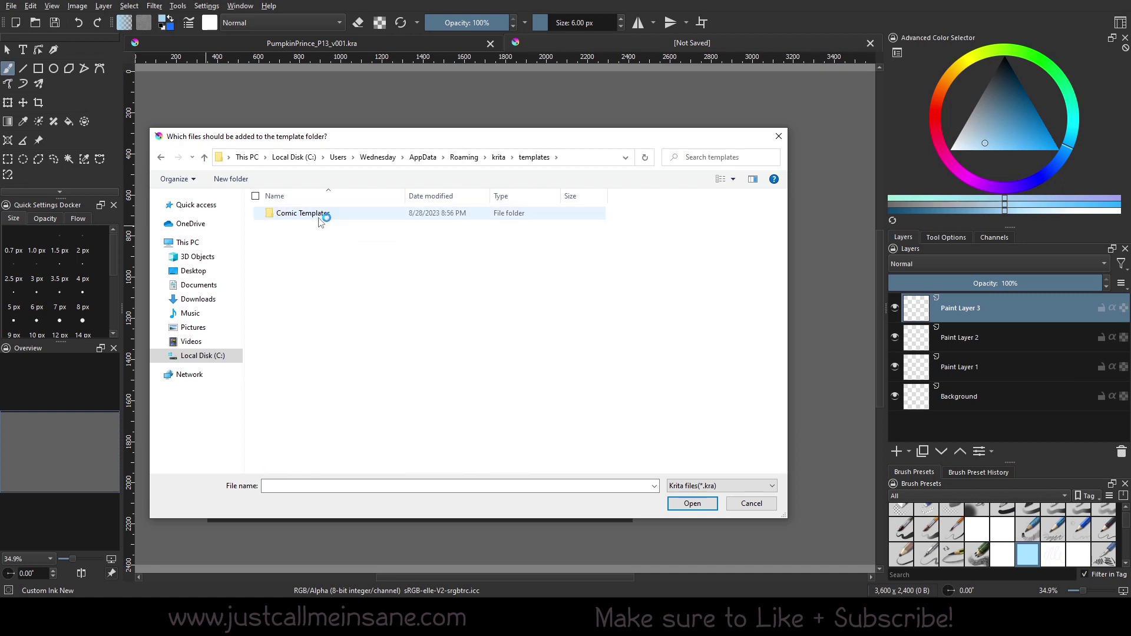
double_click(315, 214)
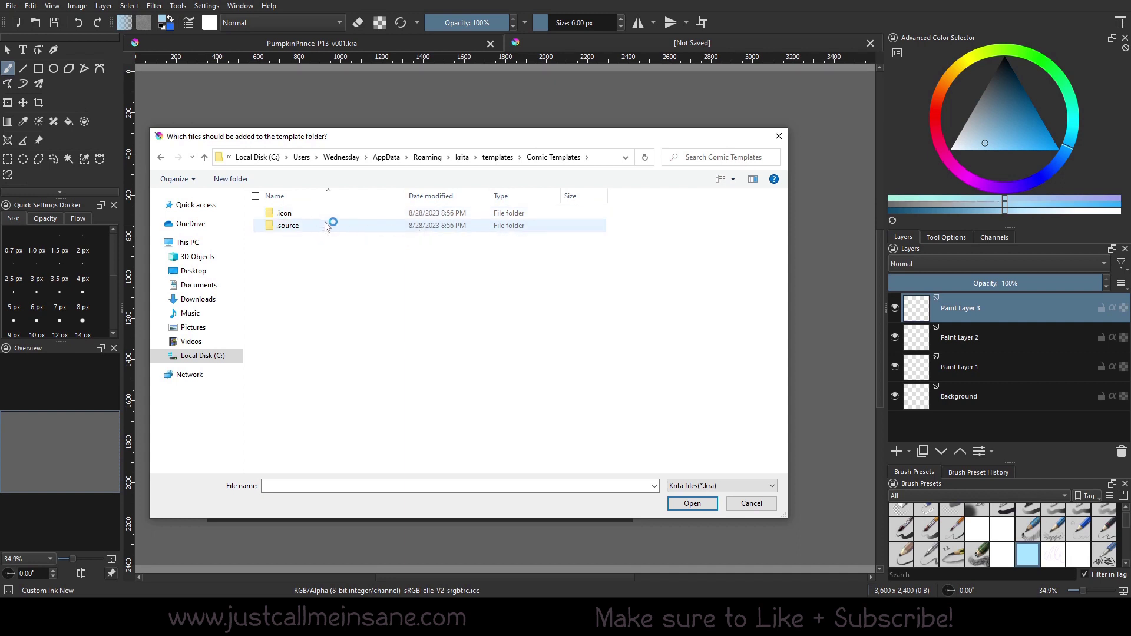
double_click(329, 226)
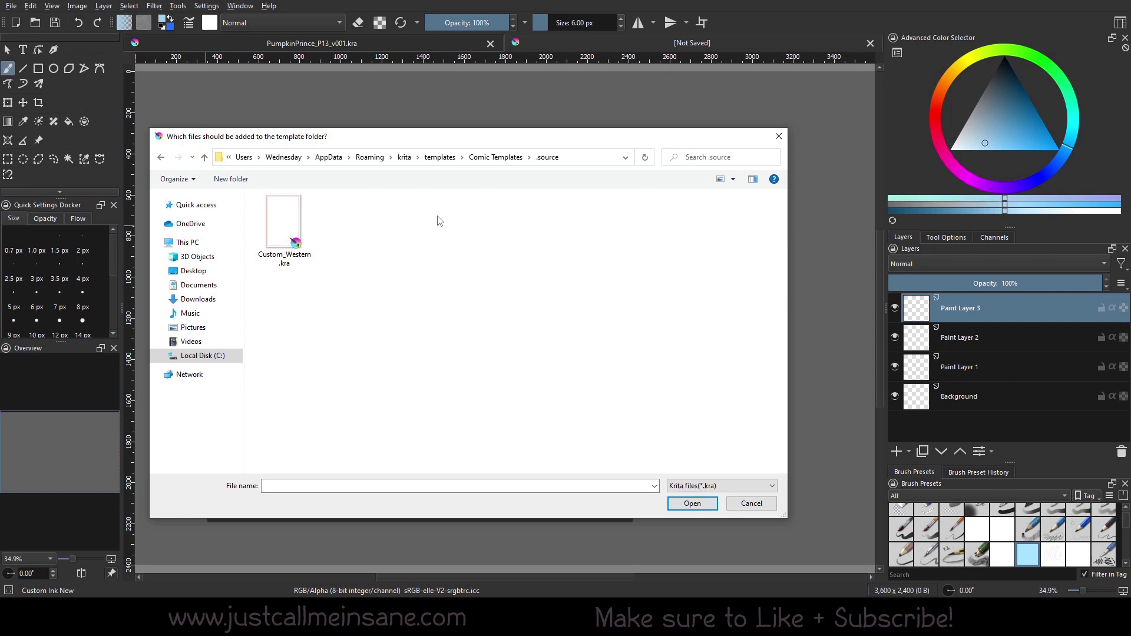
Look through Program Files (x86), then return to the .source folder holding Custom_Western.kra.
click(202, 355)
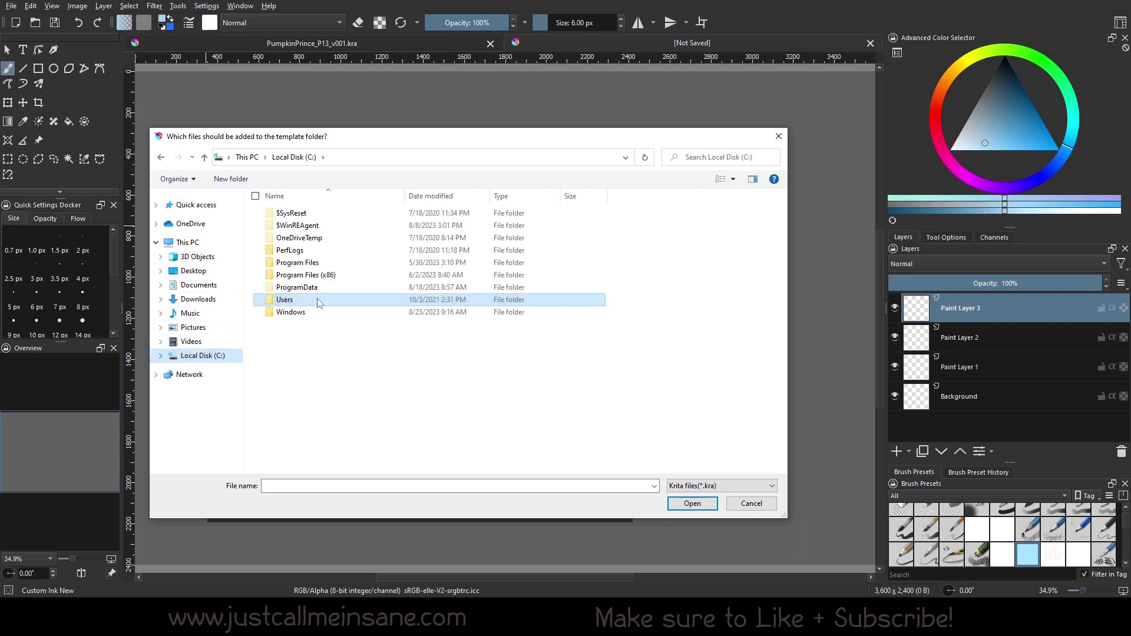
double_click(312, 276)
scroll(337, 339, down, 1)
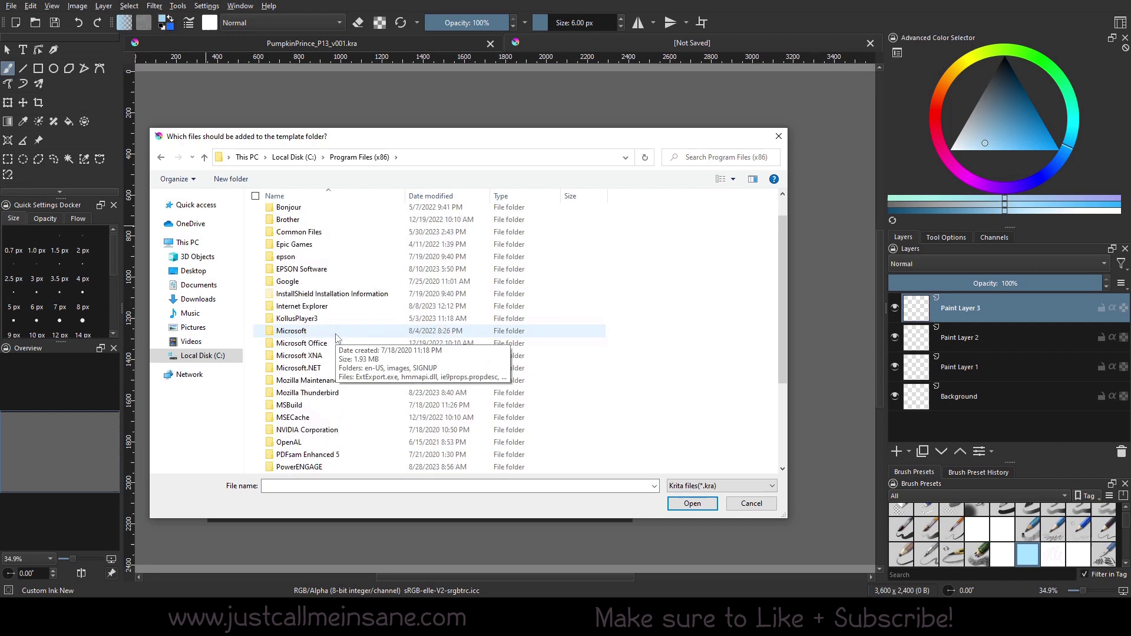
scroll(337, 339, down, 2)
scroll(328, 352, up, 2)
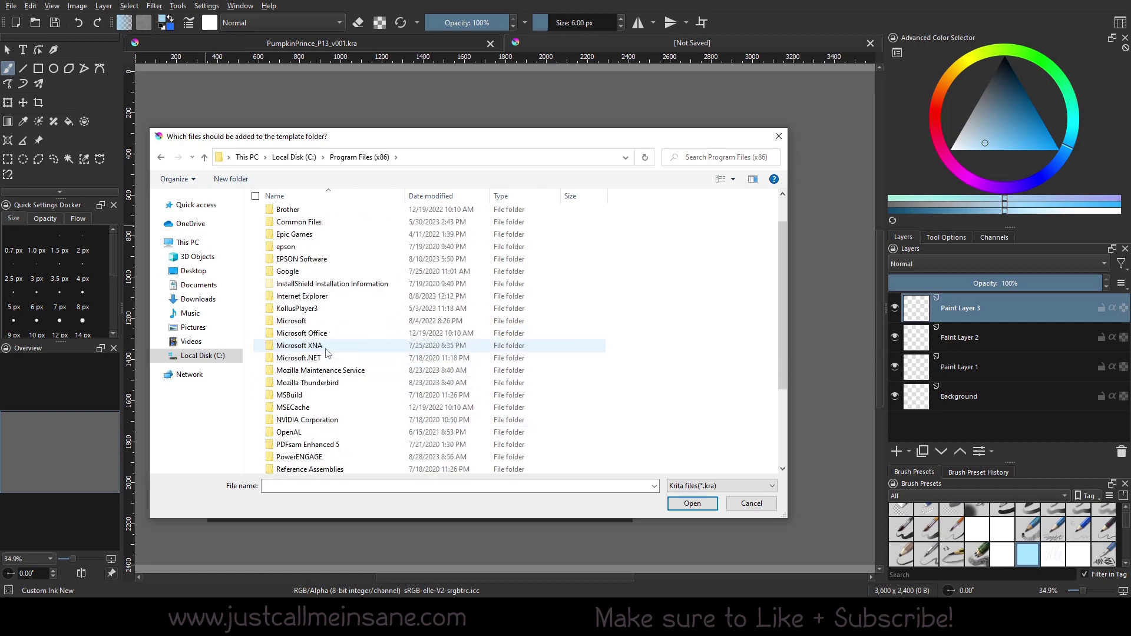
scroll(328, 352, down, 1)
scroll(329, 352, up, 2)
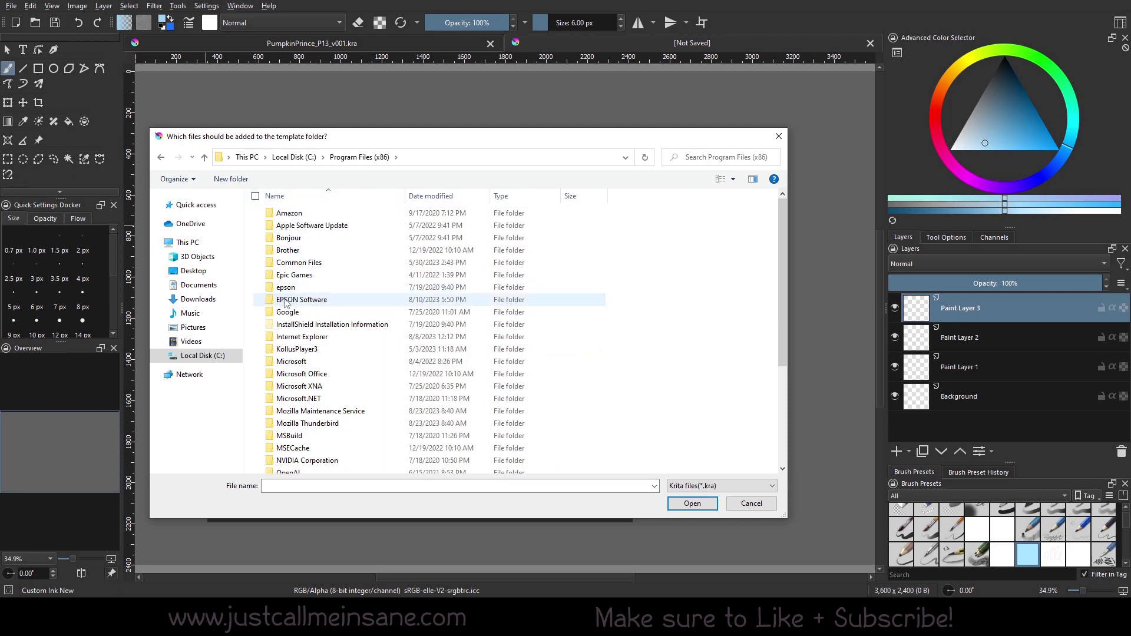
click(161, 157)
click(161, 158)
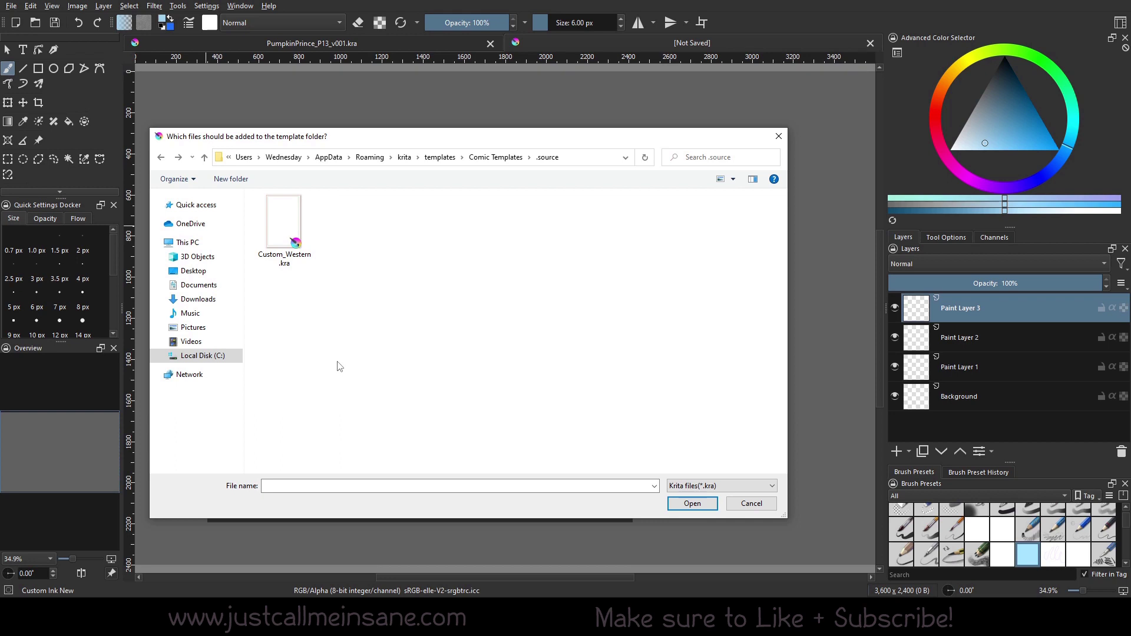
Browse C:\Program Files into Krita's installation share\krita folder.
click(203, 356)
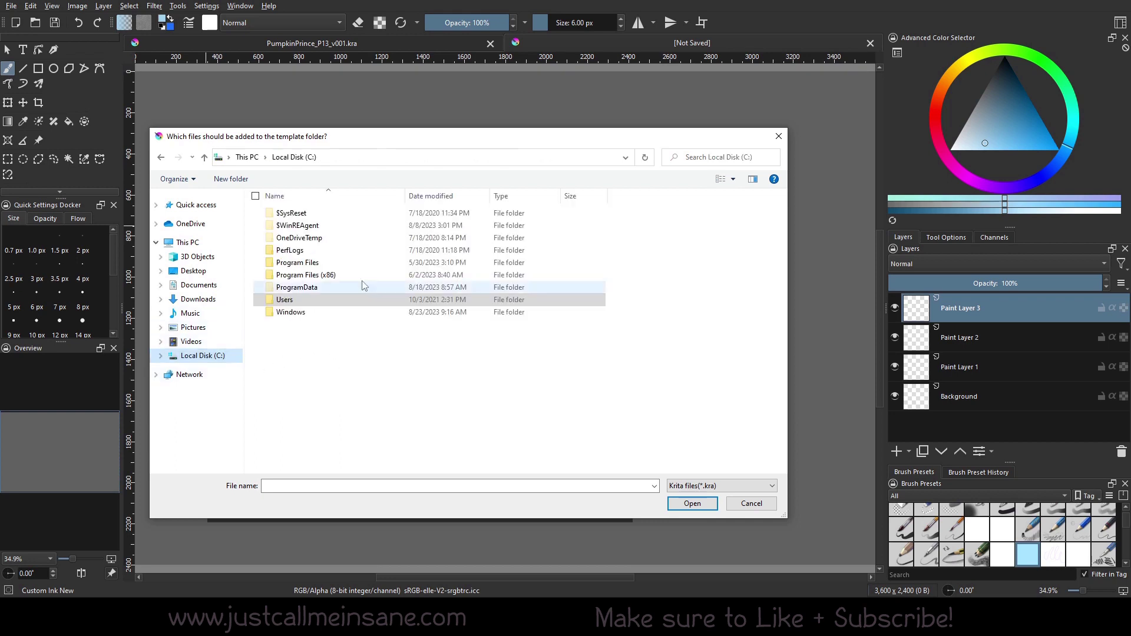
click(310, 263)
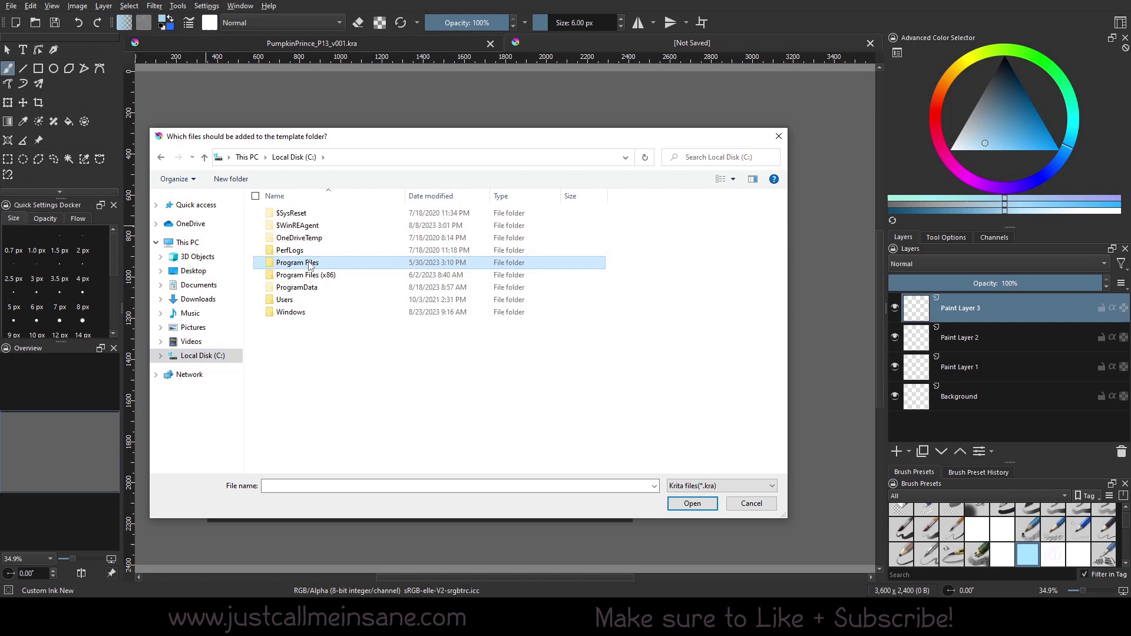
double_click(310, 264)
scroll(318, 389, down, 3)
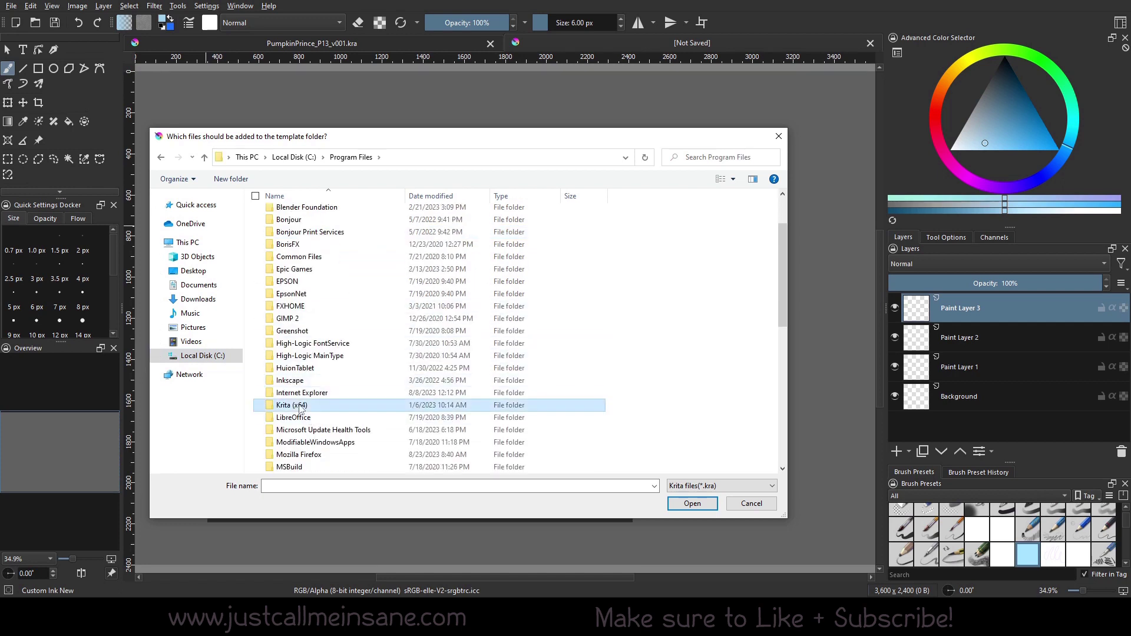
double_click(301, 407)
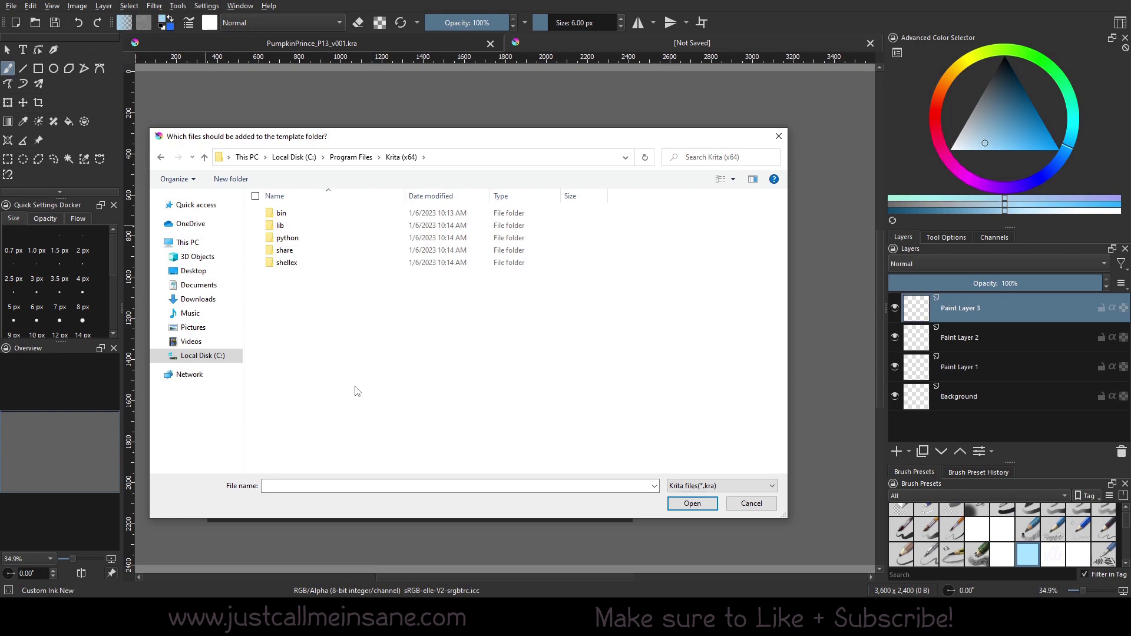
double_click(307, 251)
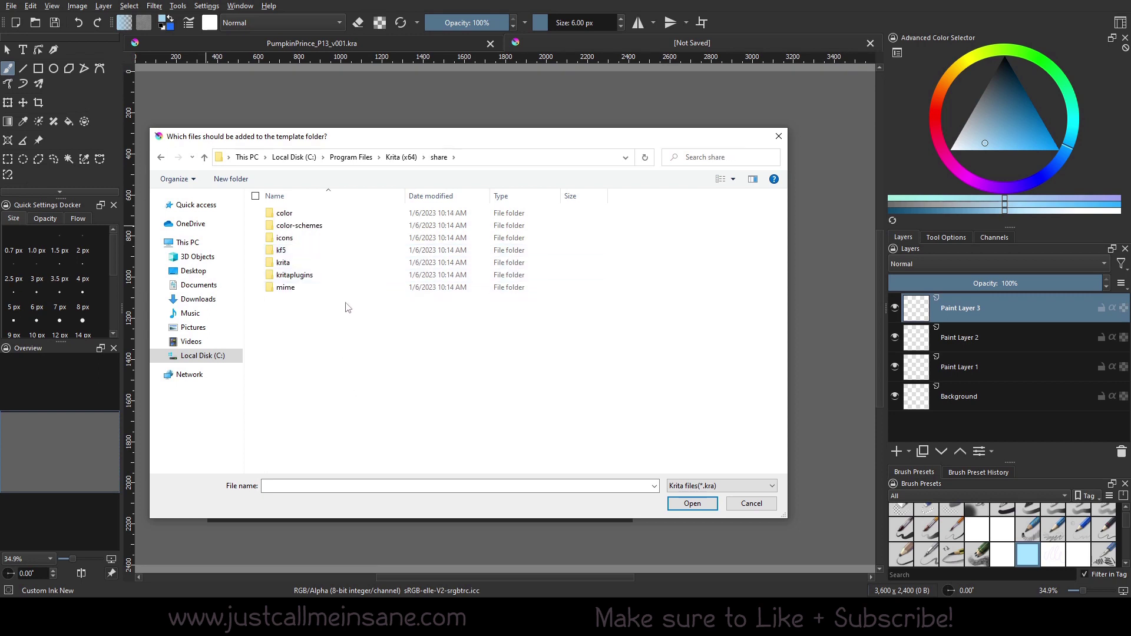
double_click(306, 269)
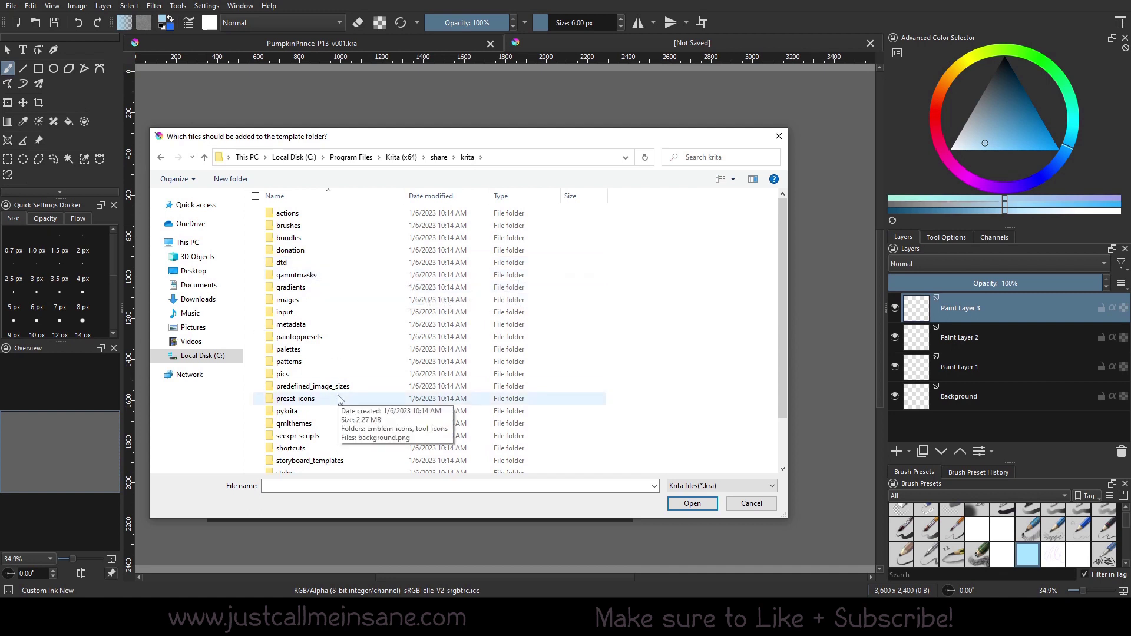
scroll(303, 401, down, 2)
Open templates\comics\.source and import Manga-JpTemplate.kra.
double_click(313, 442)
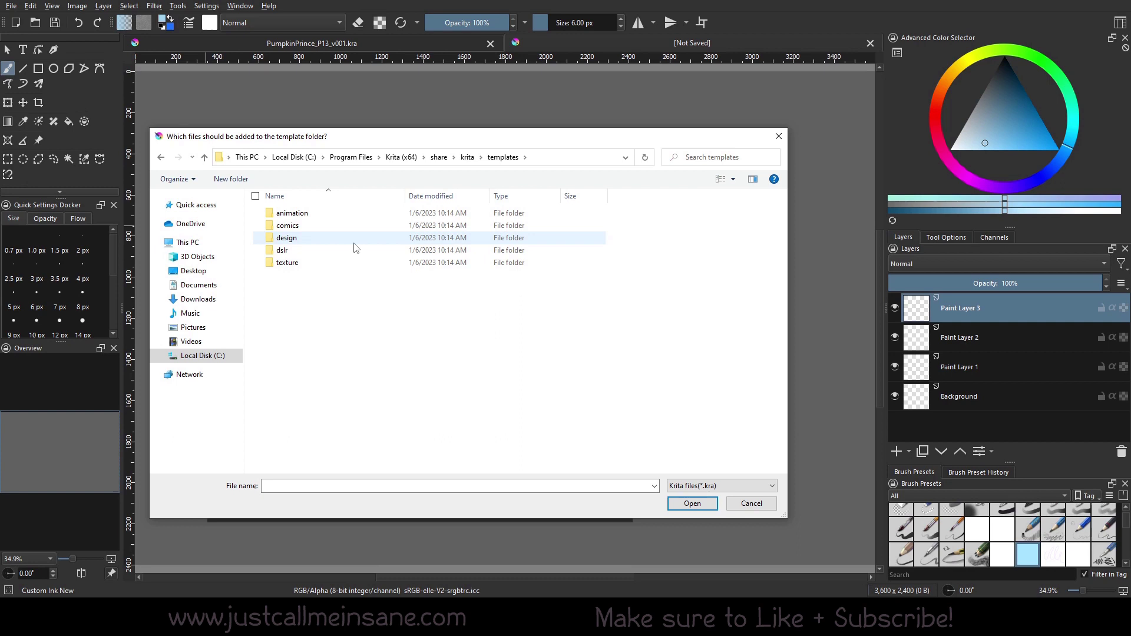
double_click(318, 230)
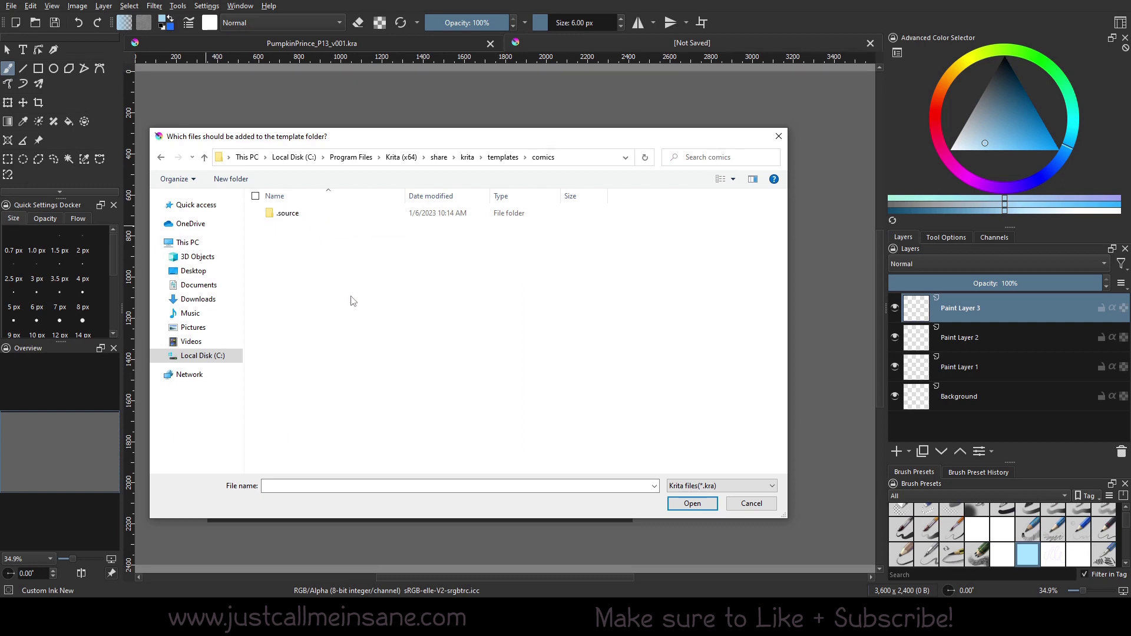
double_click(289, 214)
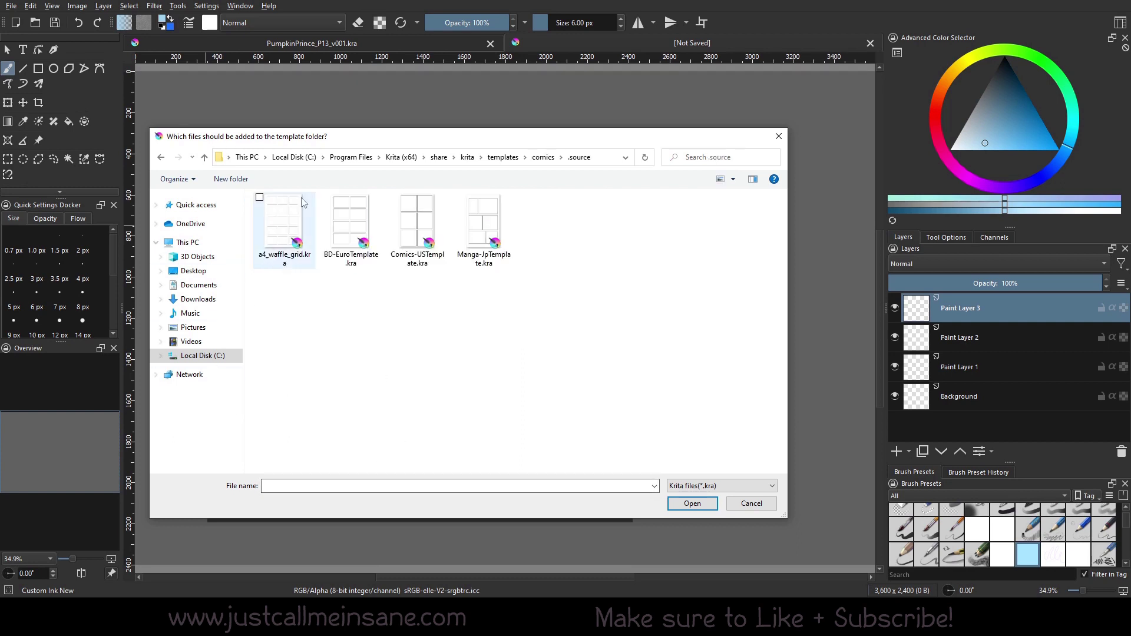
click(416, 259)
click(483, 230)
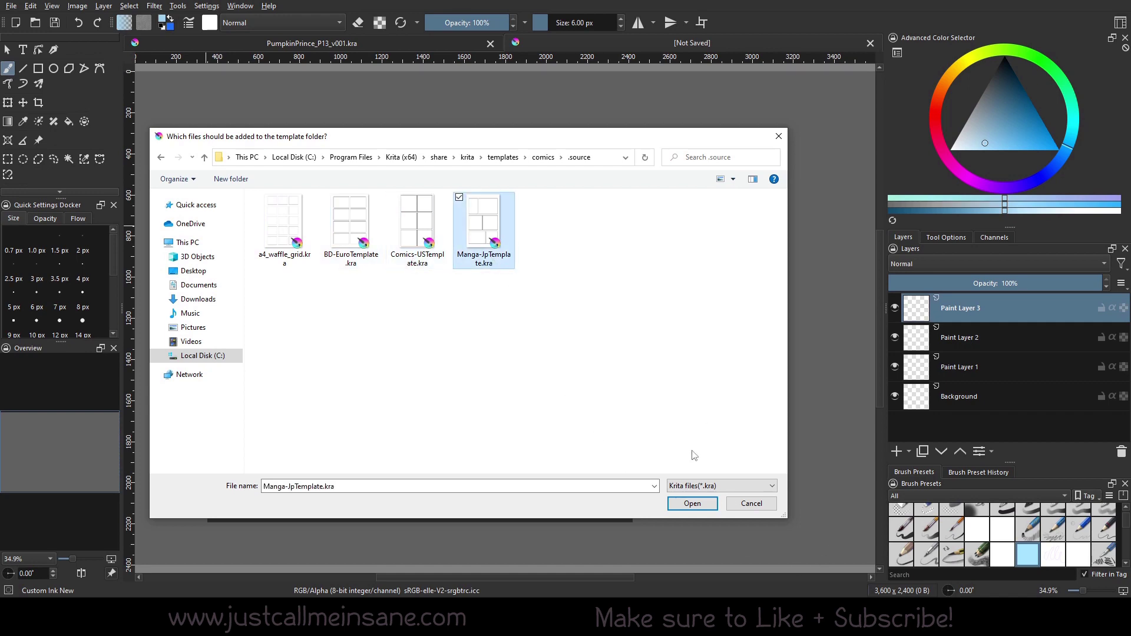
click(692, 504)
Review the page template list, keeping Custom_Western.kra selected.
click(294, 318)
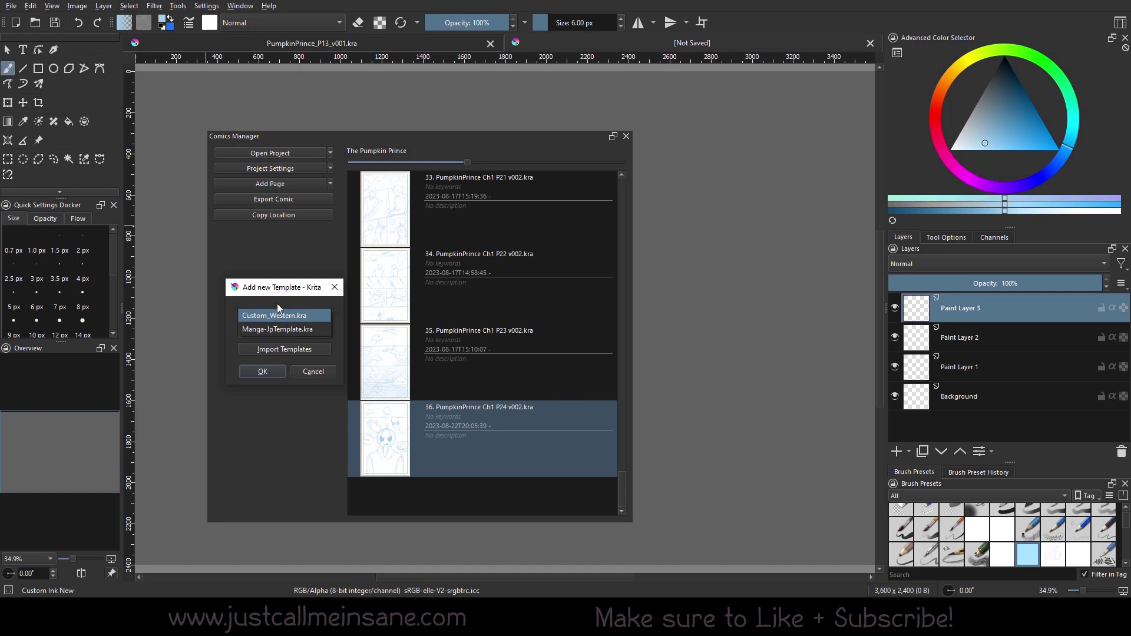
click(281, 305)
click(323, 320)
click(301, 316)
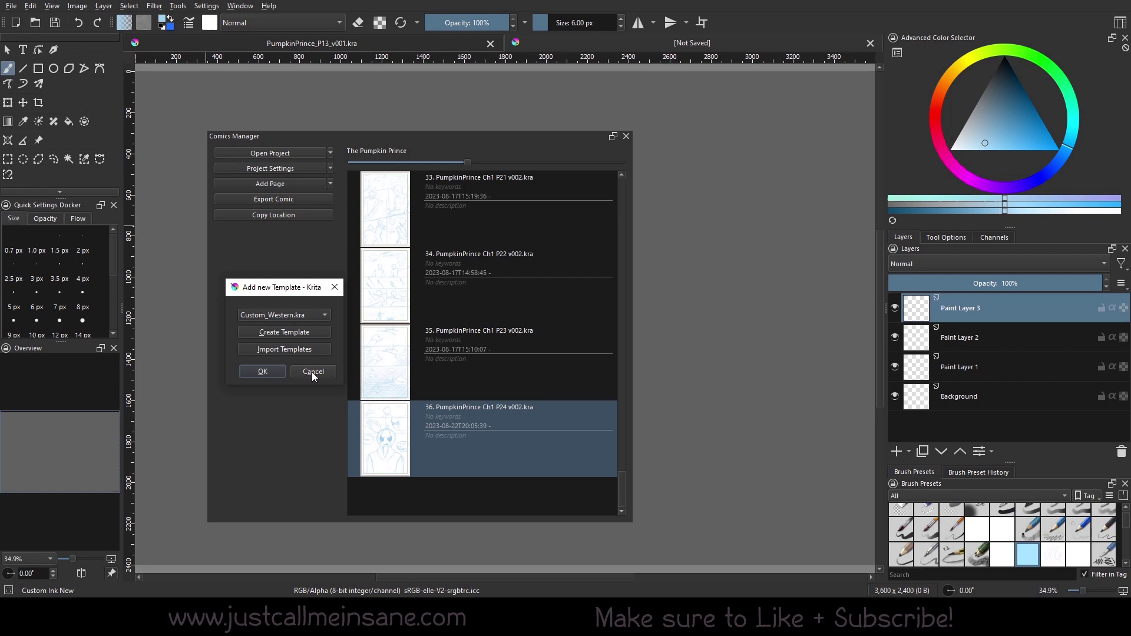
mouse_move(273, 292)
mouse_down()
mouse_move(255, 301)
mouse_move(264, 293)
mouse_up()
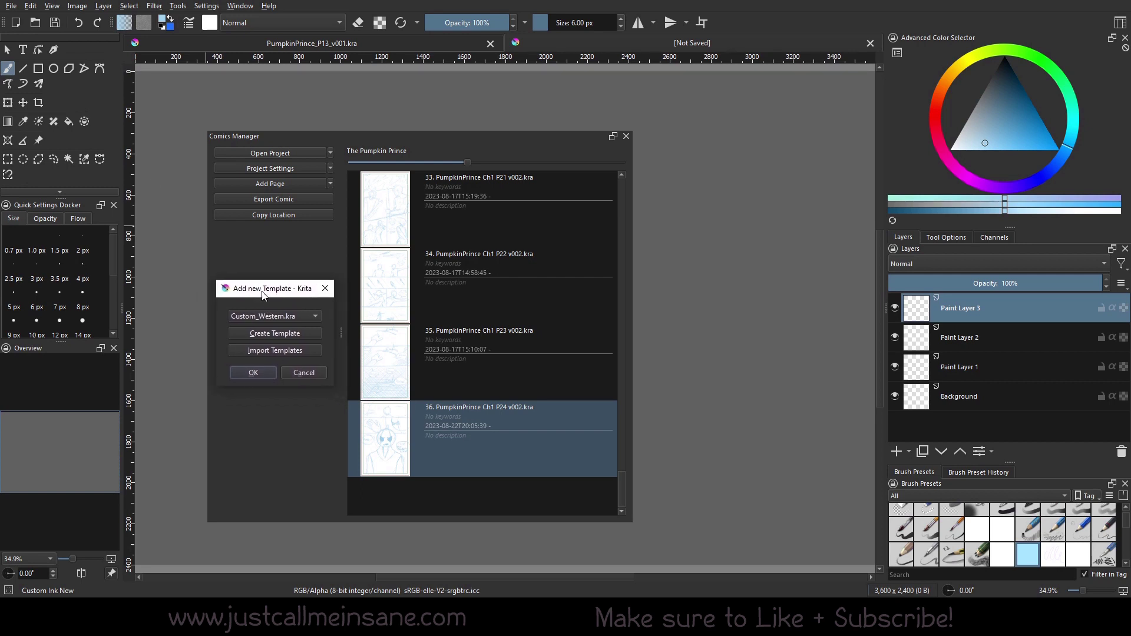
Start a new template named NewLayout, keeping the width in inches.
click(298, 331)
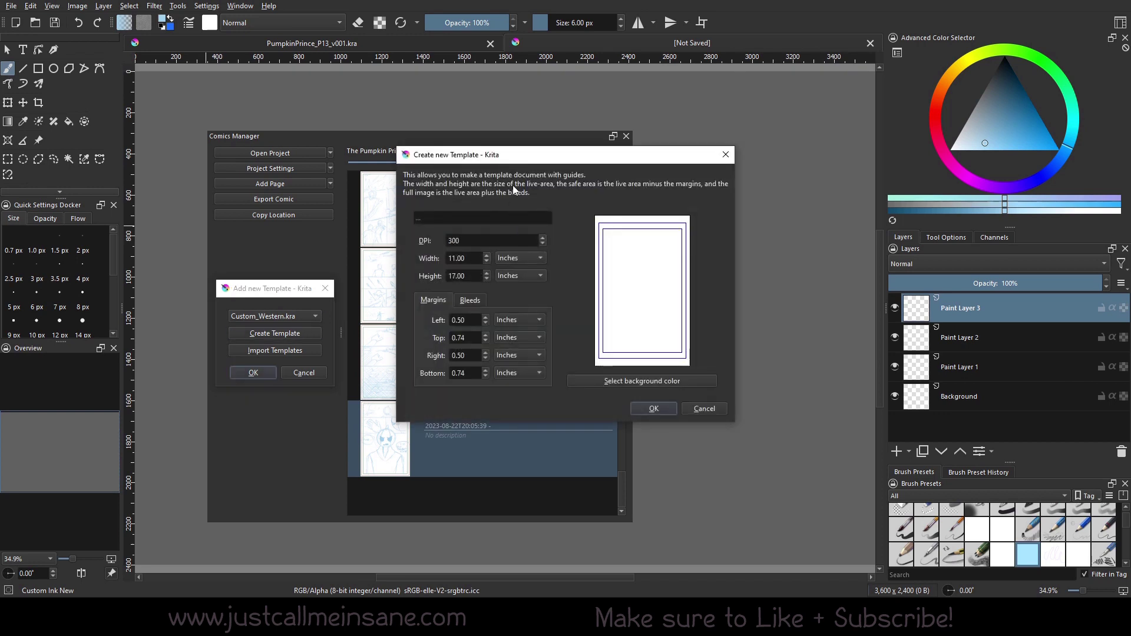
drag(510, 157, 474, 221)
click(401, 274)
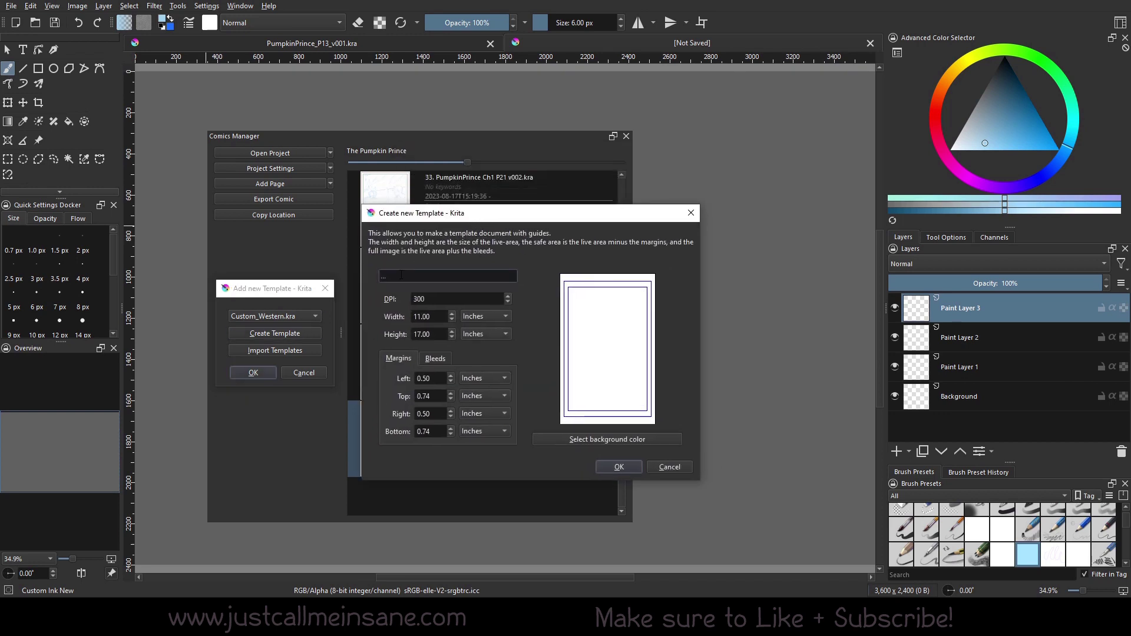
text(NewLayout)
click(479, 317)
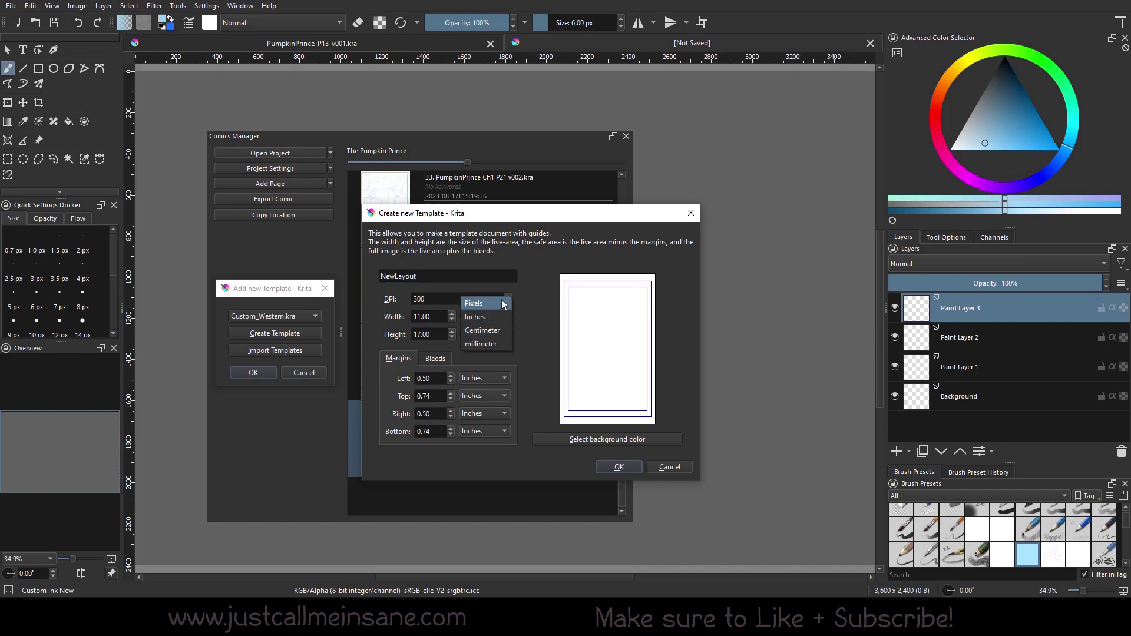
click(526, 346)
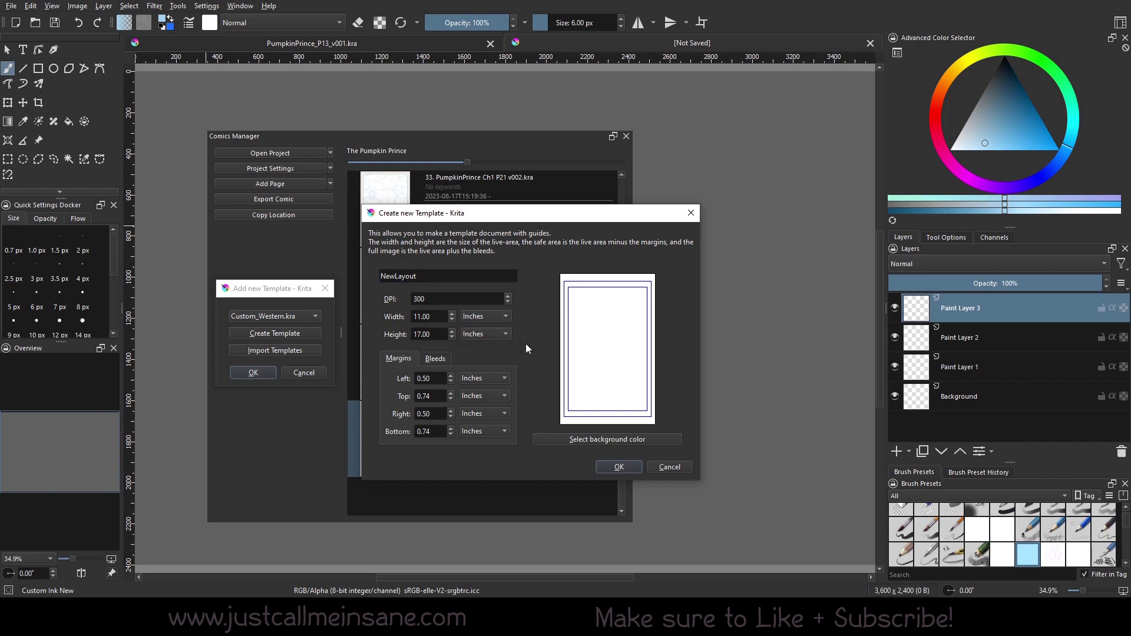
Set the template's left margin to 2 inches, checking the bleed settings.
click(427, 358)
click(399, 358)
click(473, 379)
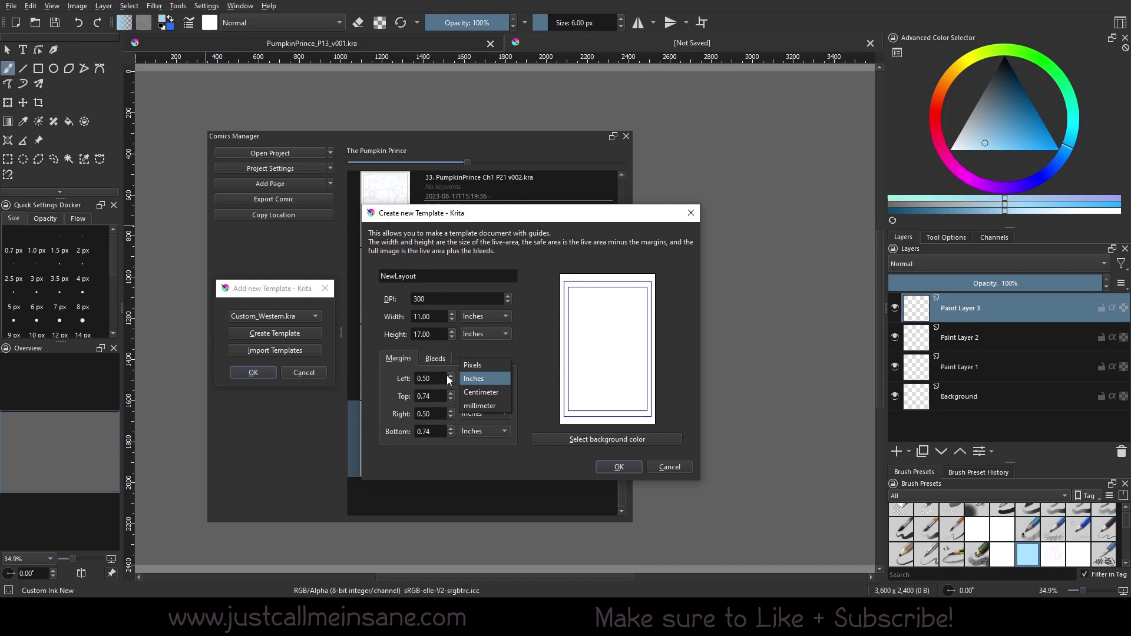
click(446, 379)
double_click(424, 378)
text(2)
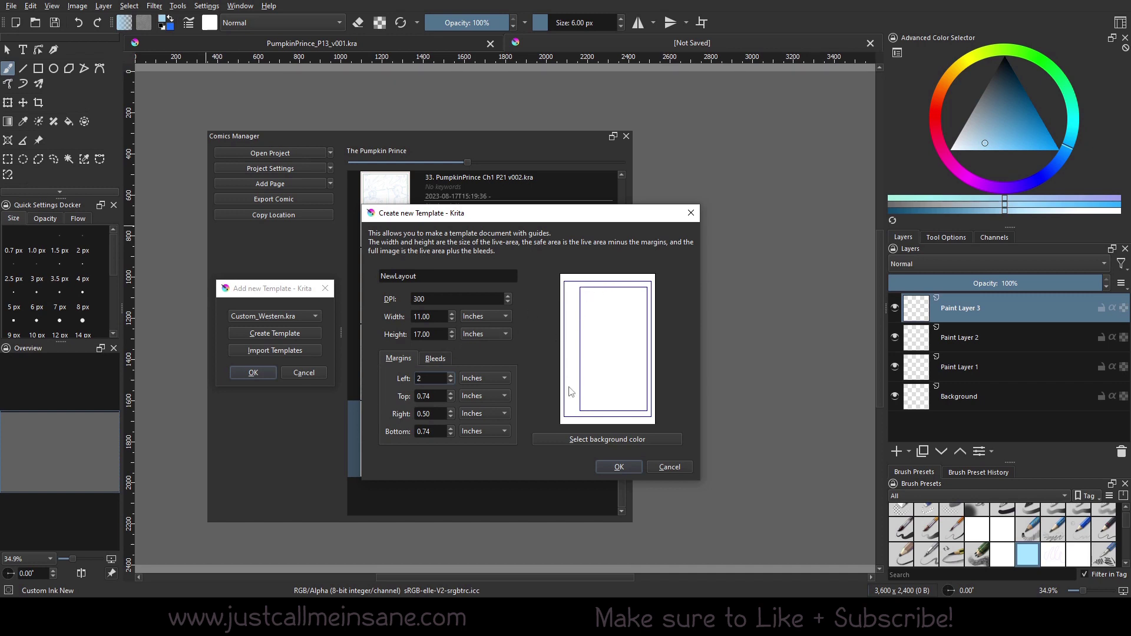
double_click(426, 382)
click(439, 357)
Choose a muted greyish-green background and create the template, adding tst.kra to the list.
click(593, 439)
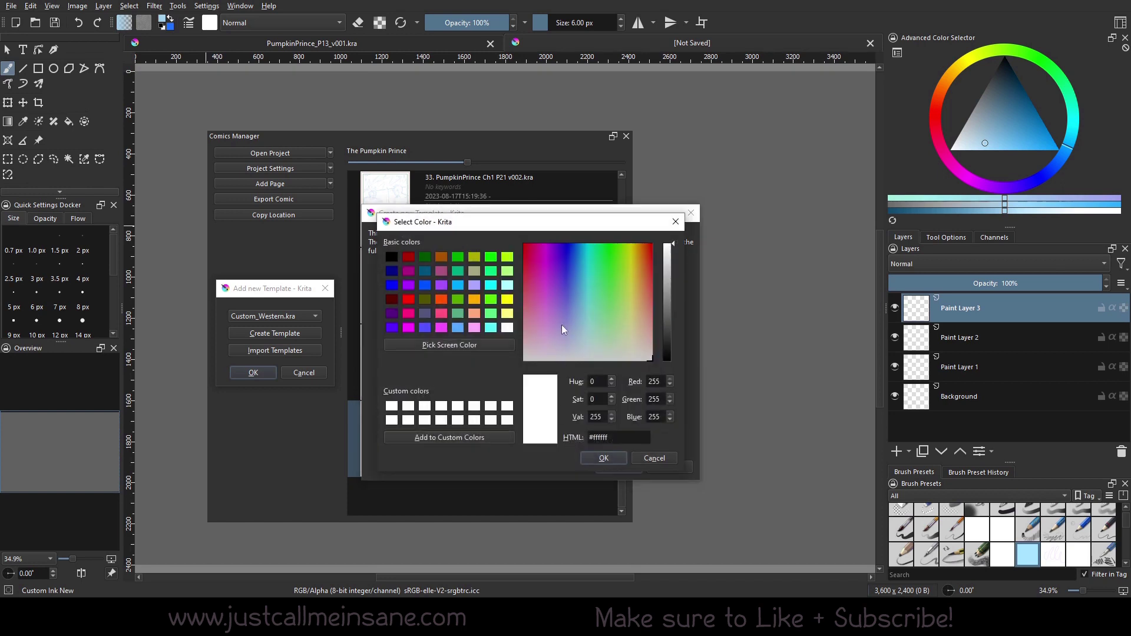
drag(561, 324, 596, 313)
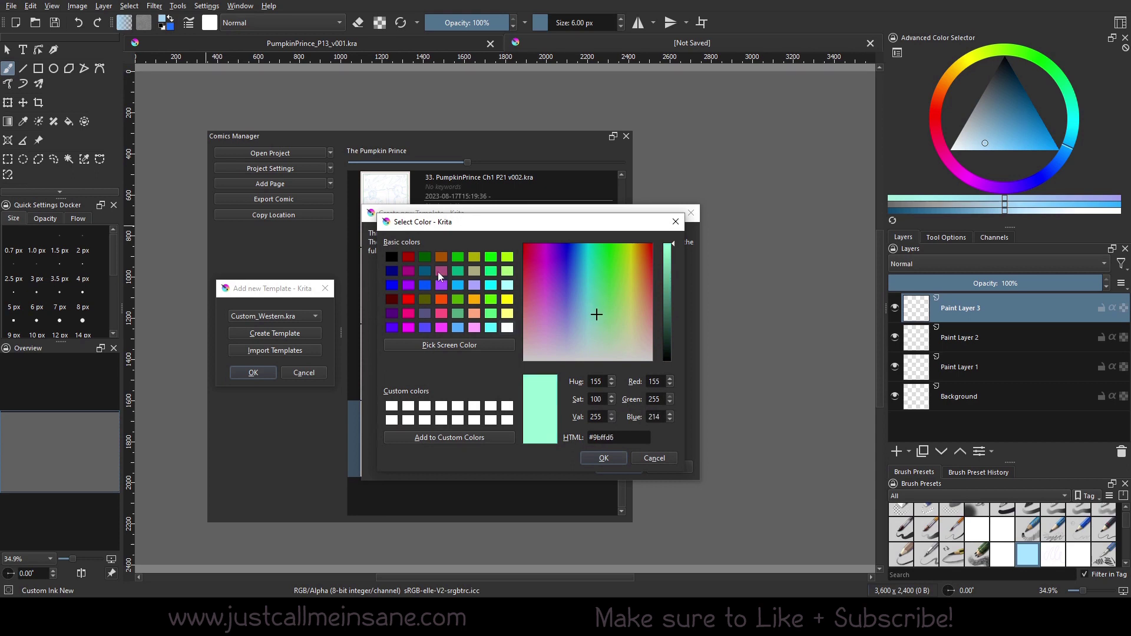
drag(667, 251, 592, 332)
click(669, 299)
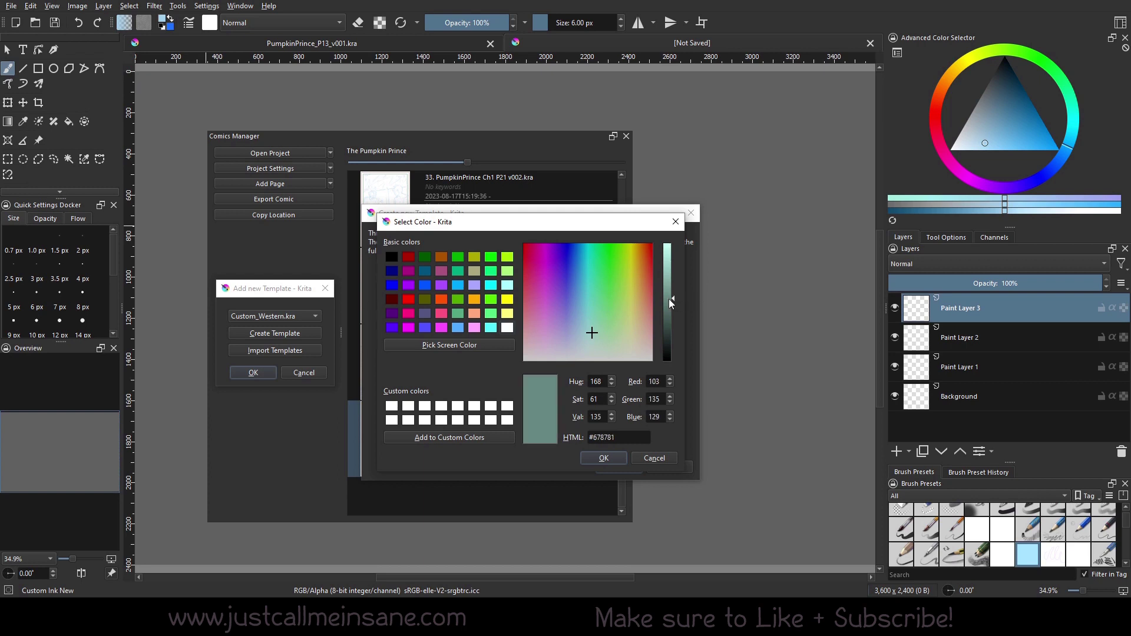
click(594, 321)
click(604, 458)
click(608, 468)
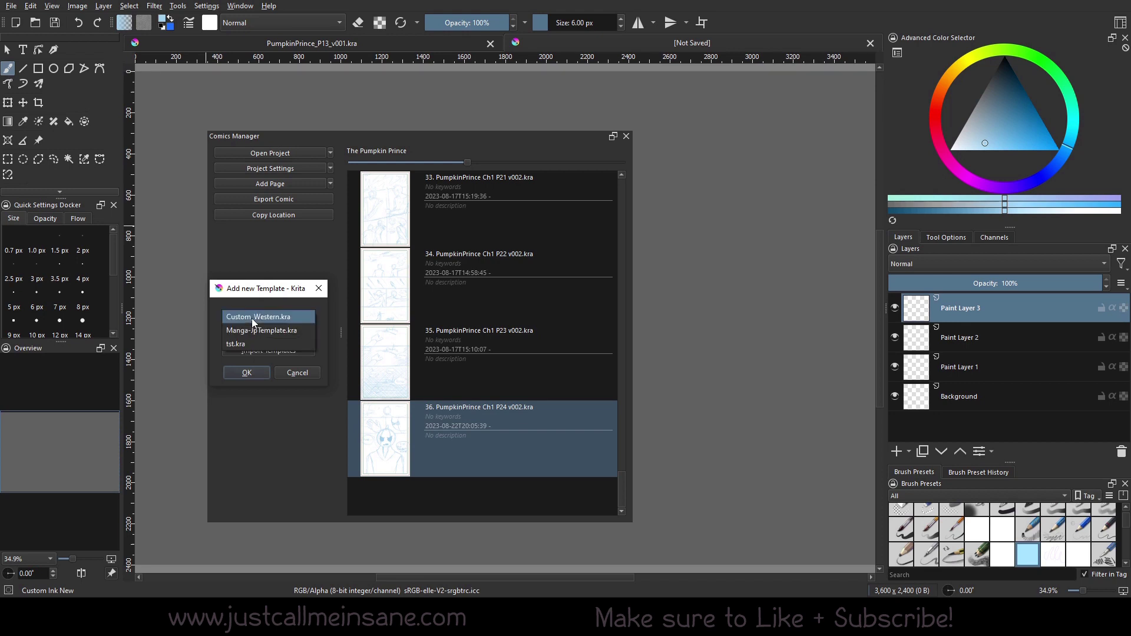
click(259, 315)
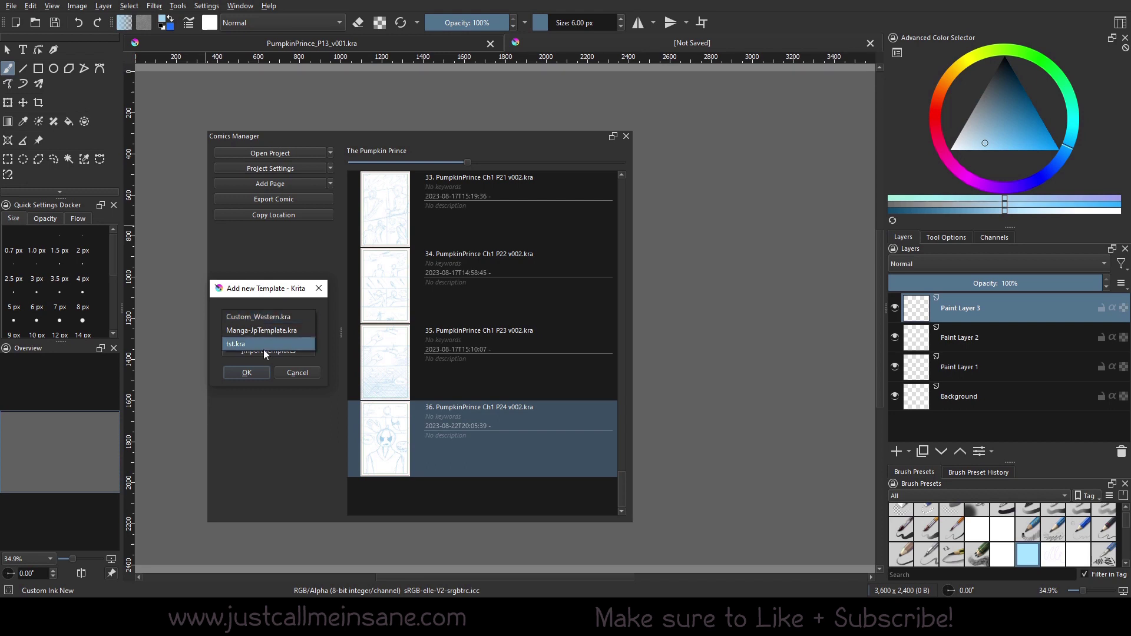
click(267, 319)
click(269, 332)
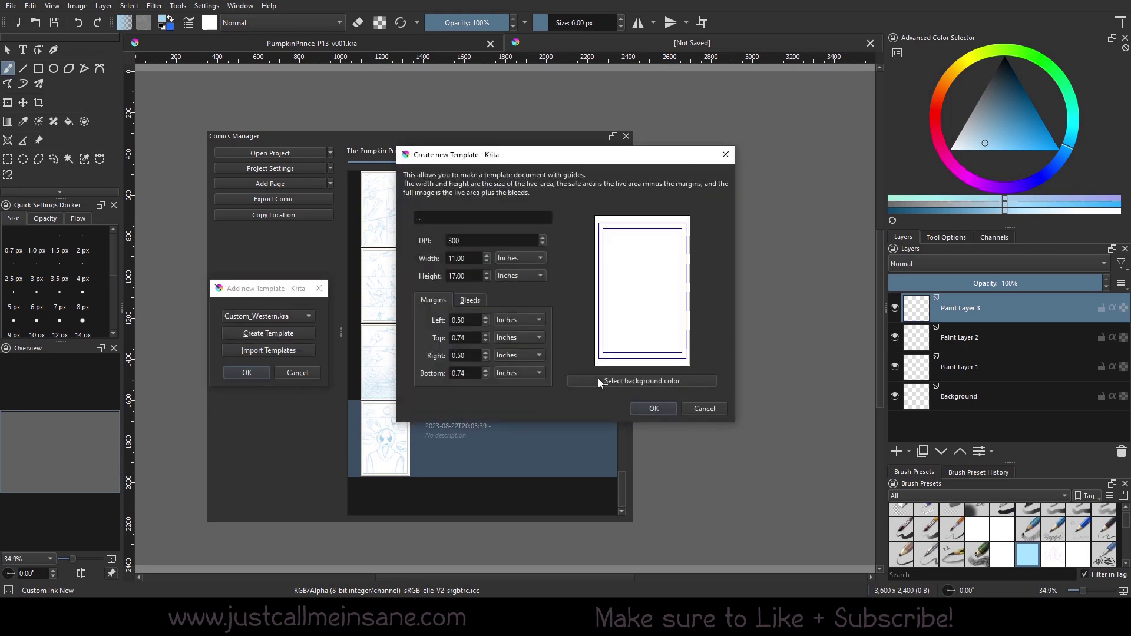
click(715, 408)
click(300, 319)
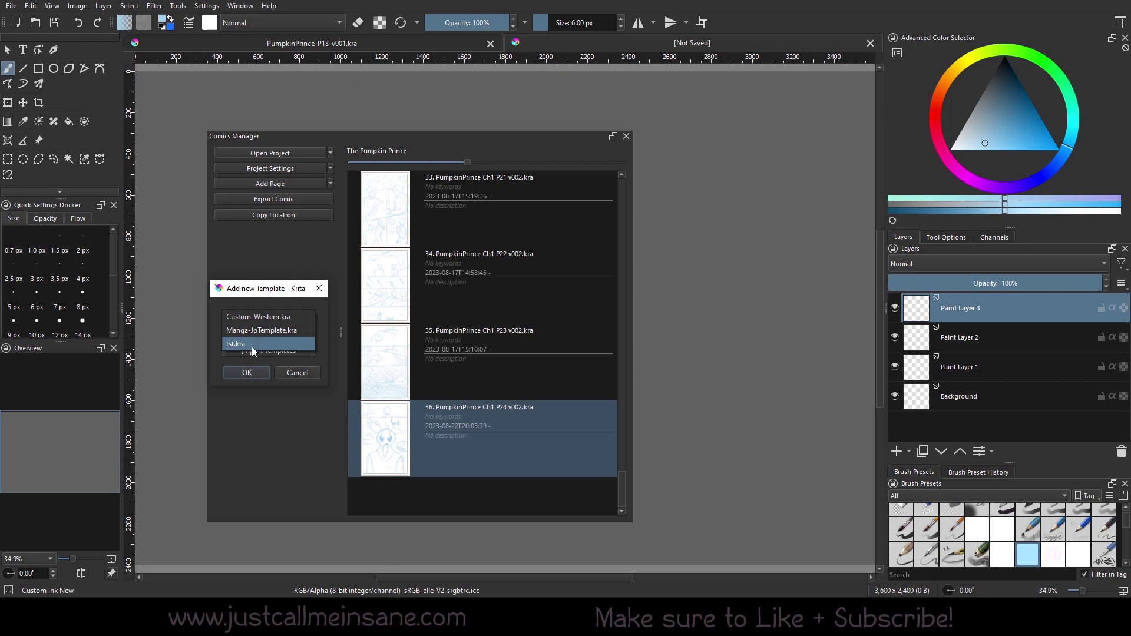
click(269, 318)
click(284, 334)
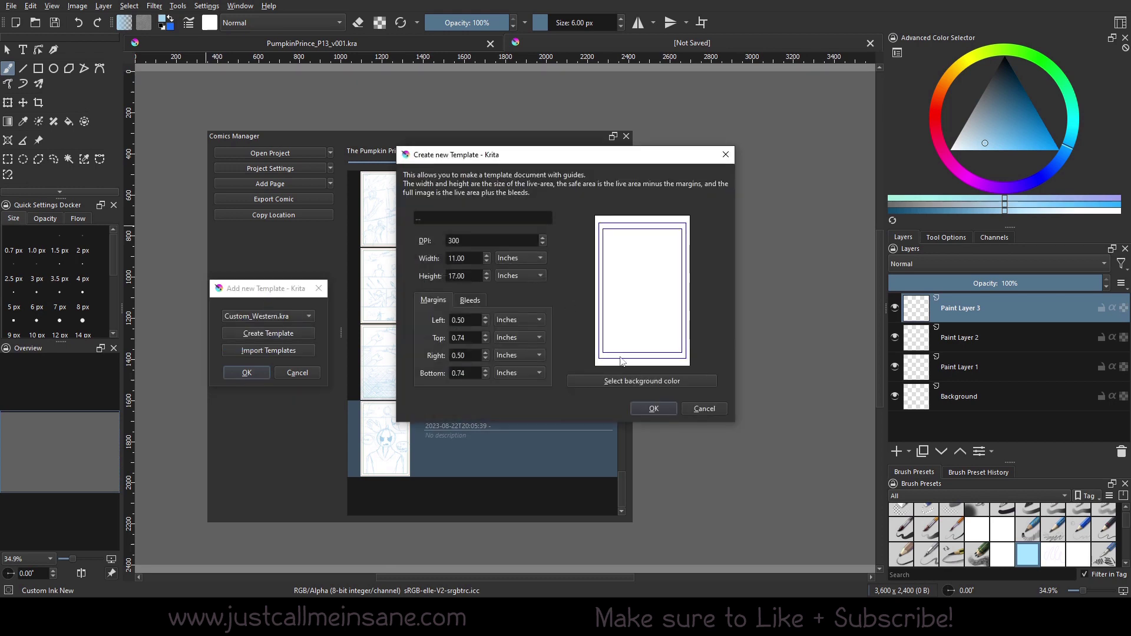
click(705, 409)
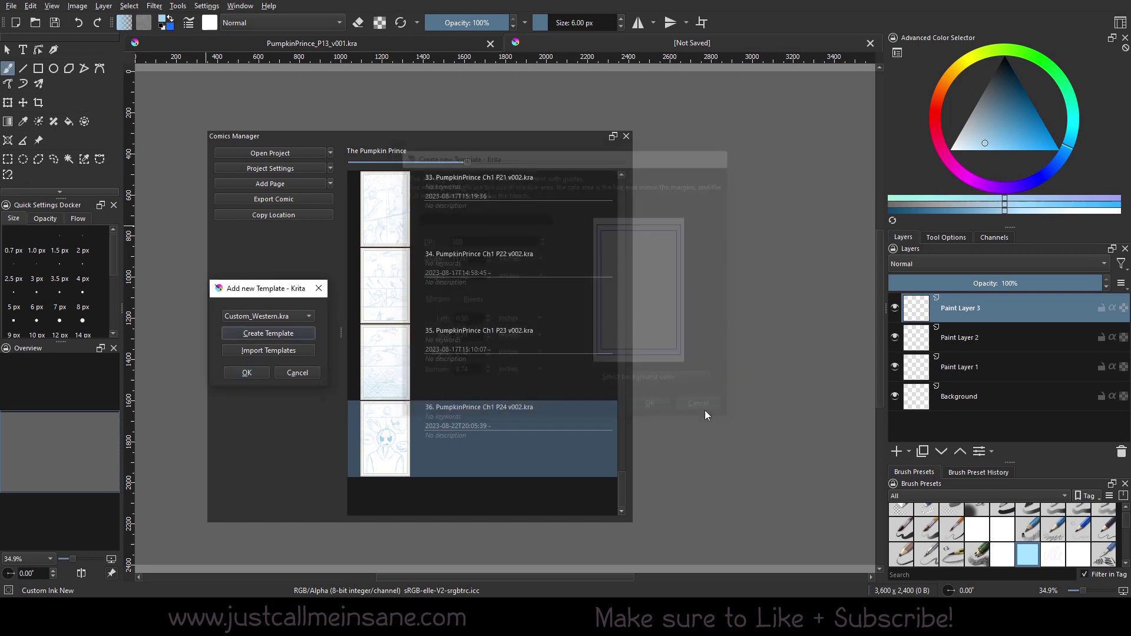
click(277, 330)
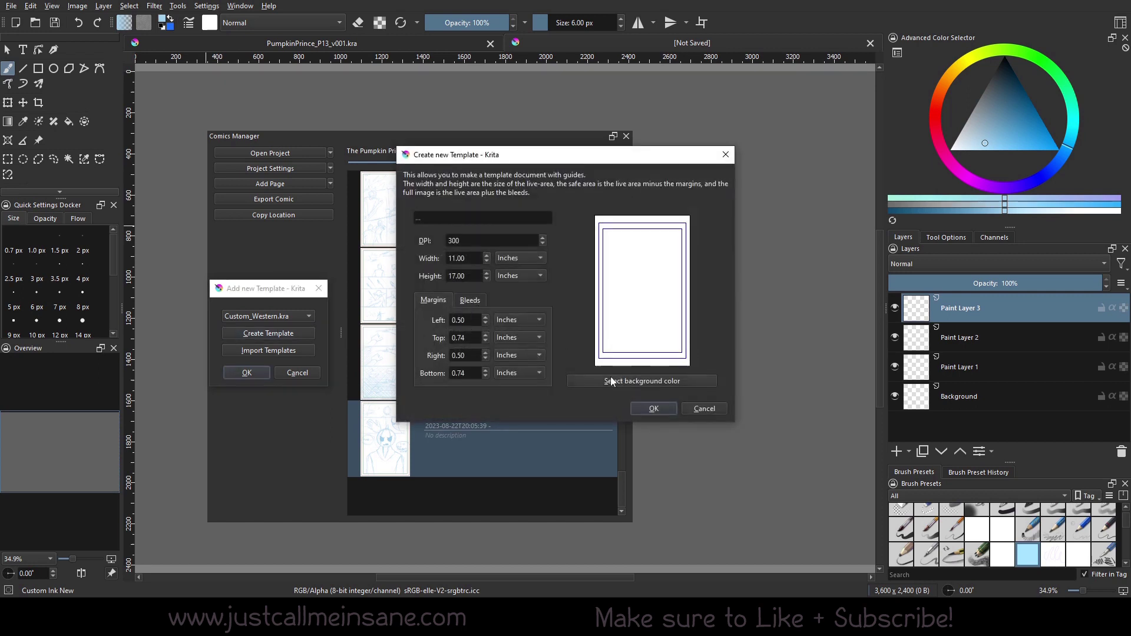
click(468, 302)
click(422, 300)
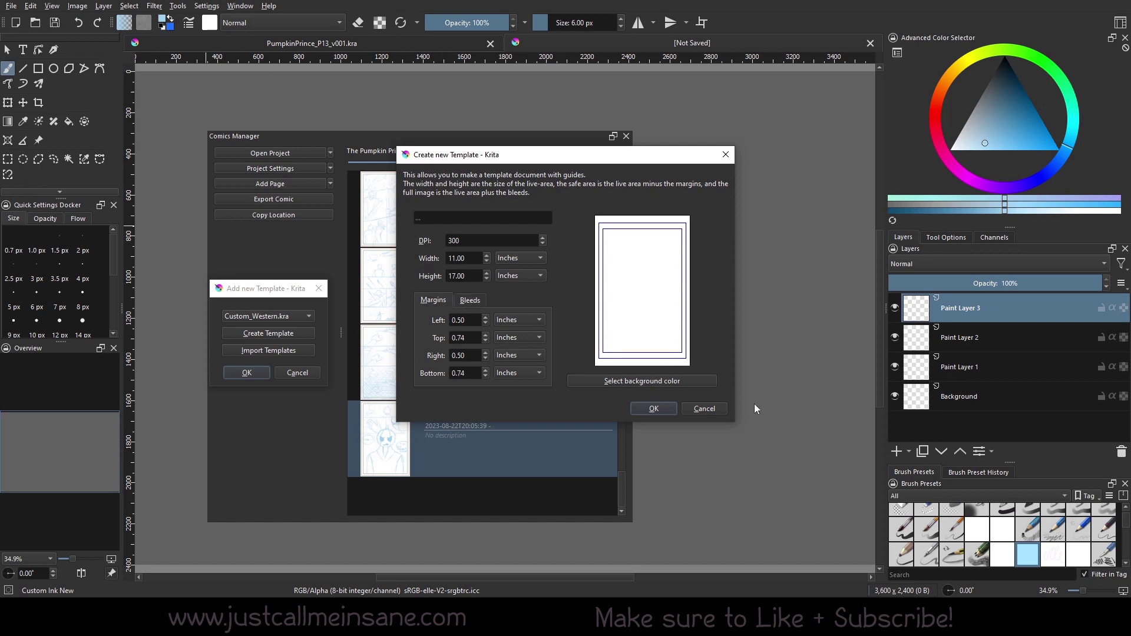
click(723, 411)
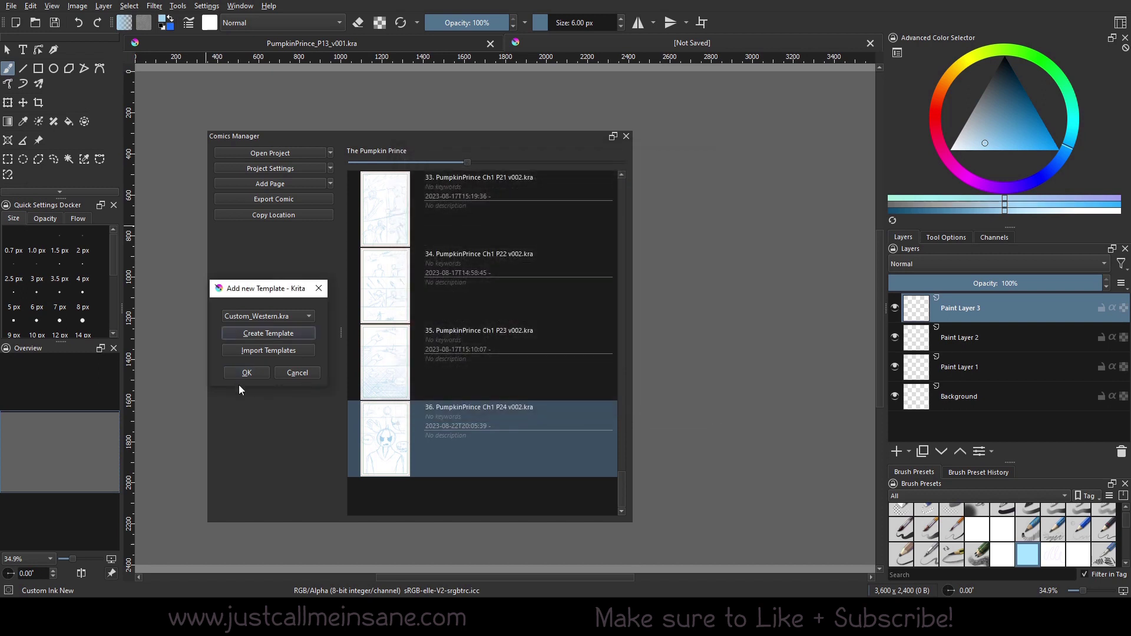
click(271, 334)
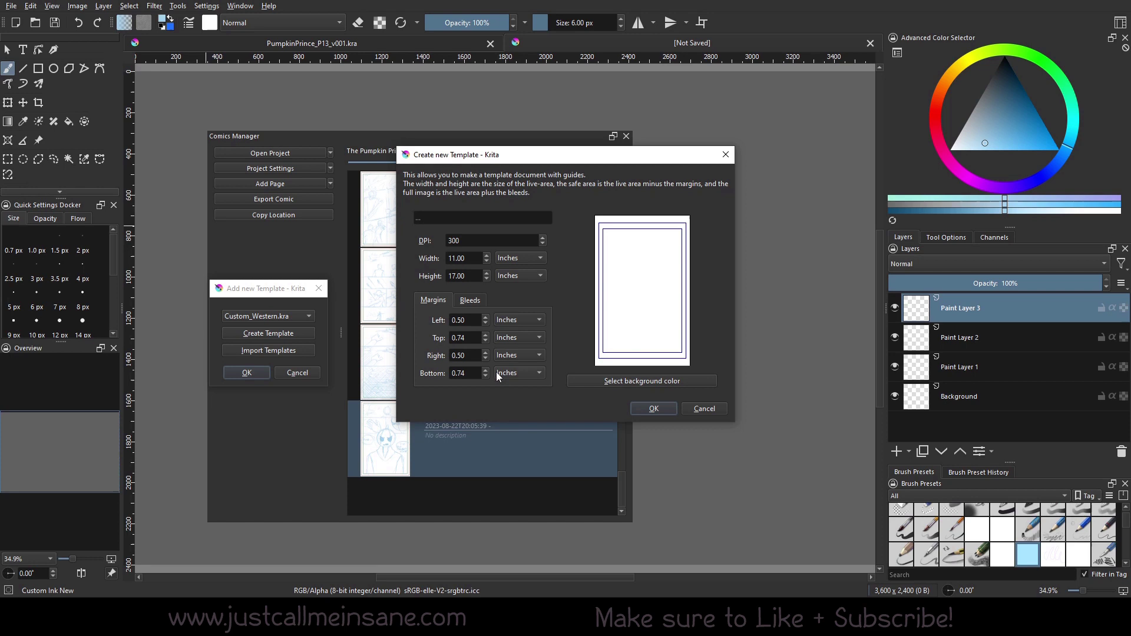
click(696, 410)
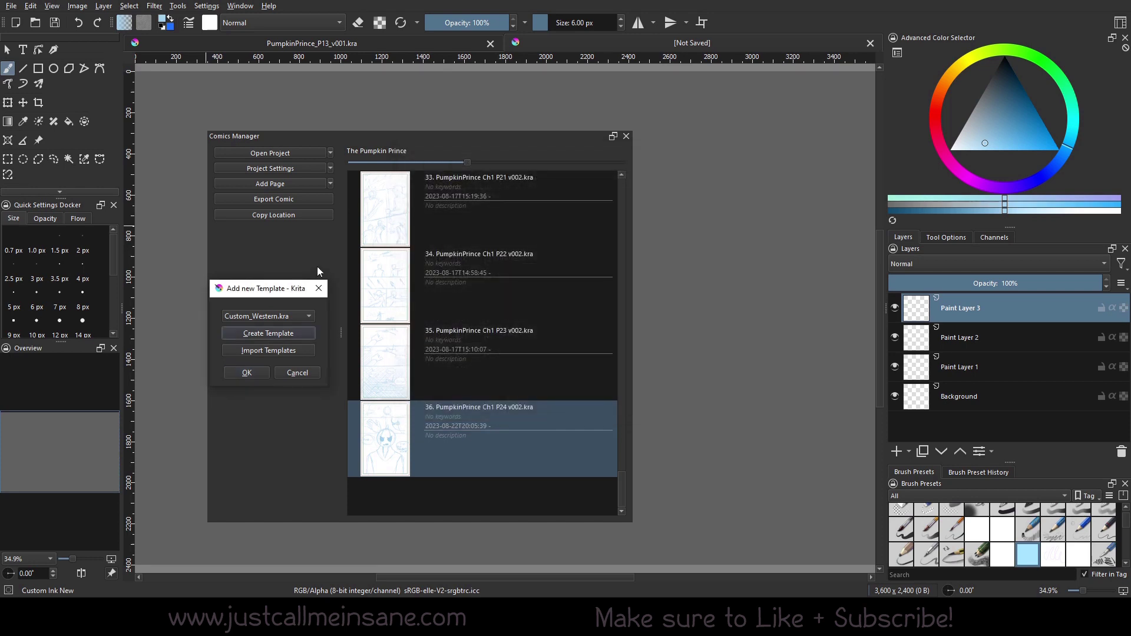
click(319, 289)
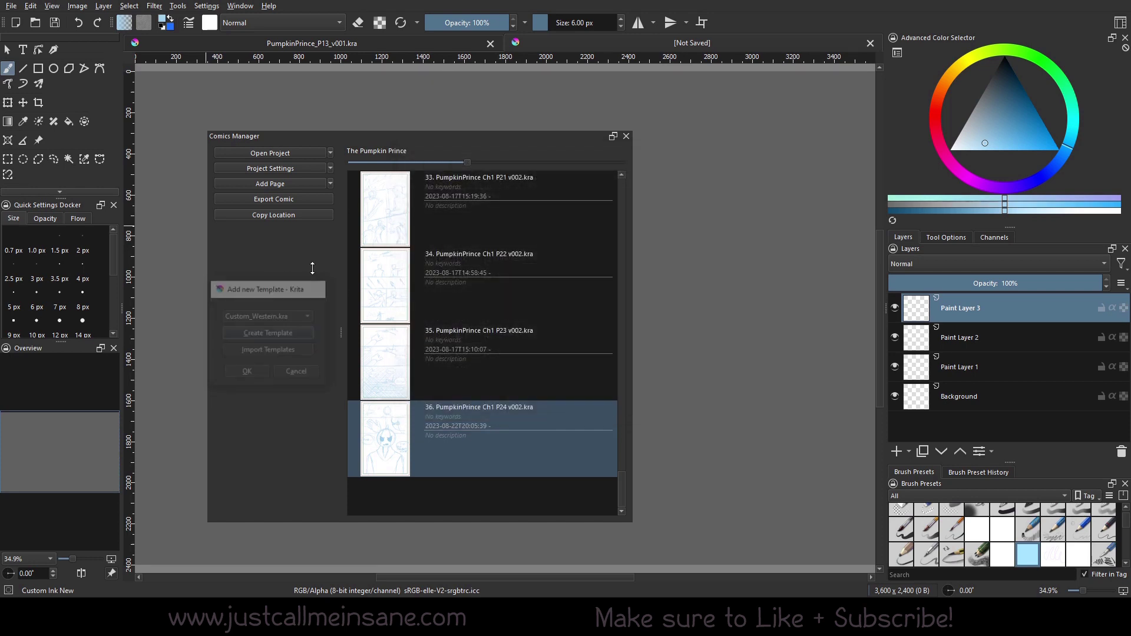
click(333, 182)
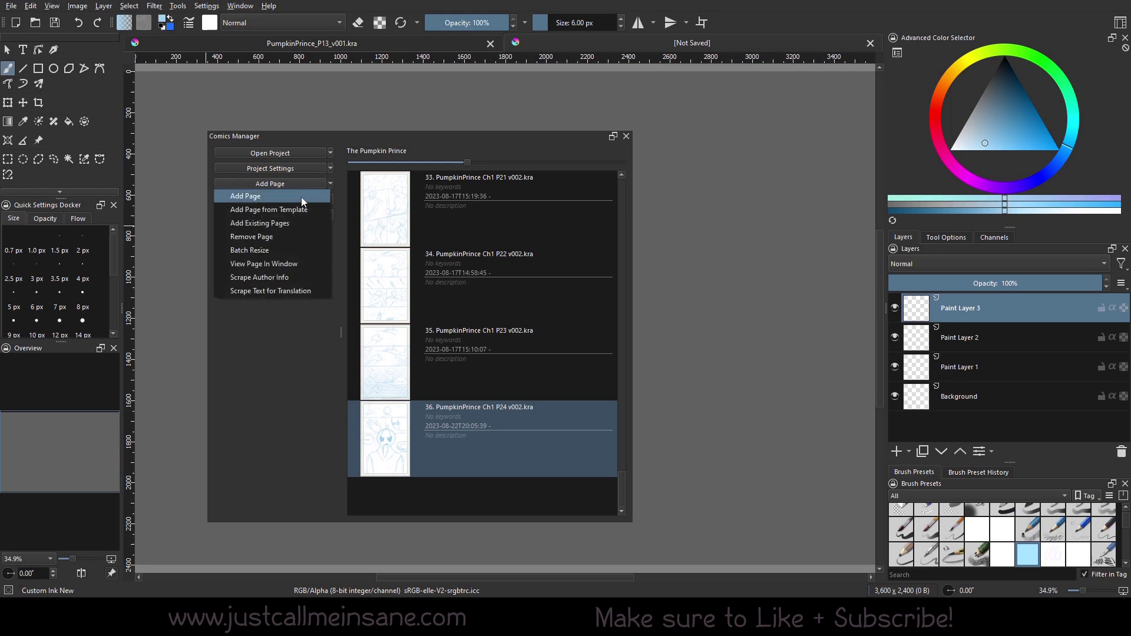
click(291, 211)
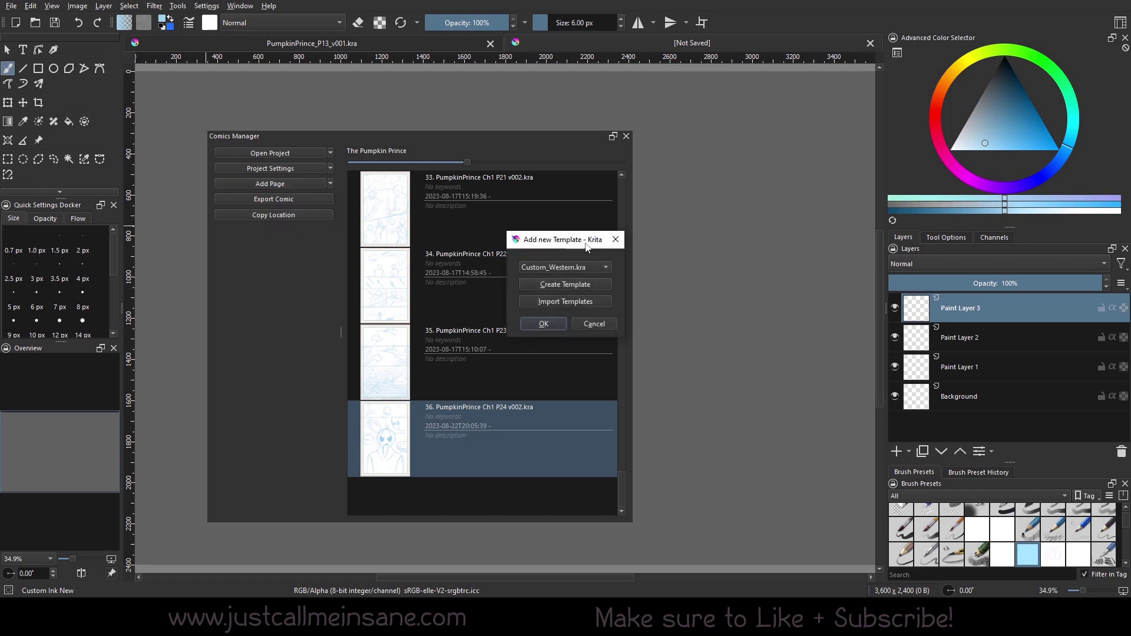
drag(571, 247, 352, 293)
click(398, 287)
click(331, 183)
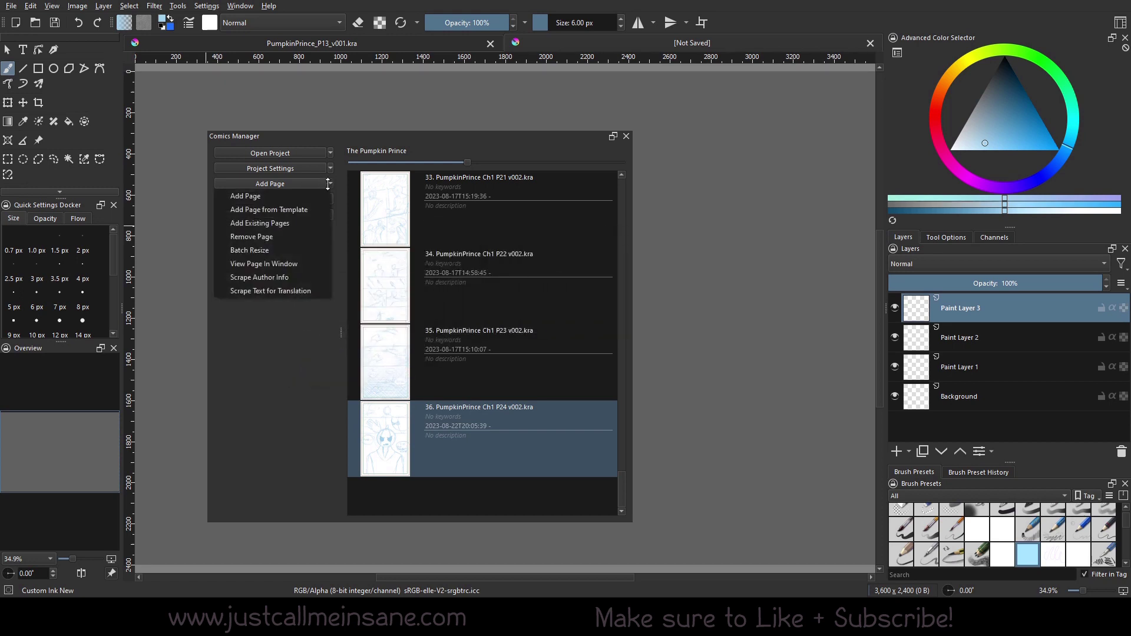
click(291, 211)
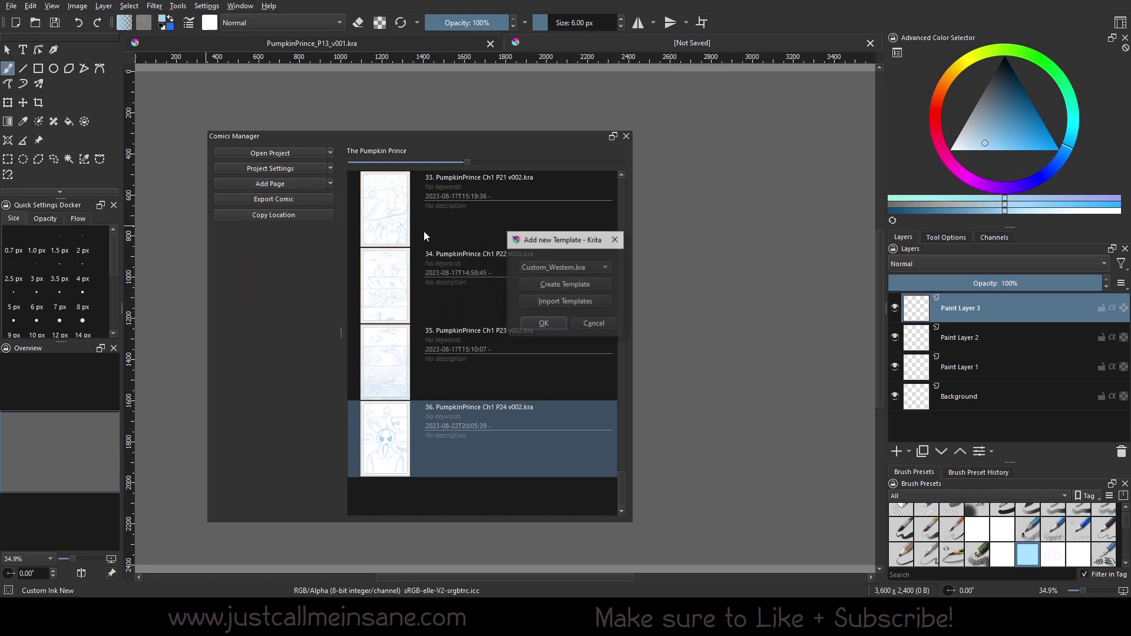
click(595, 323)
click(331, 183)
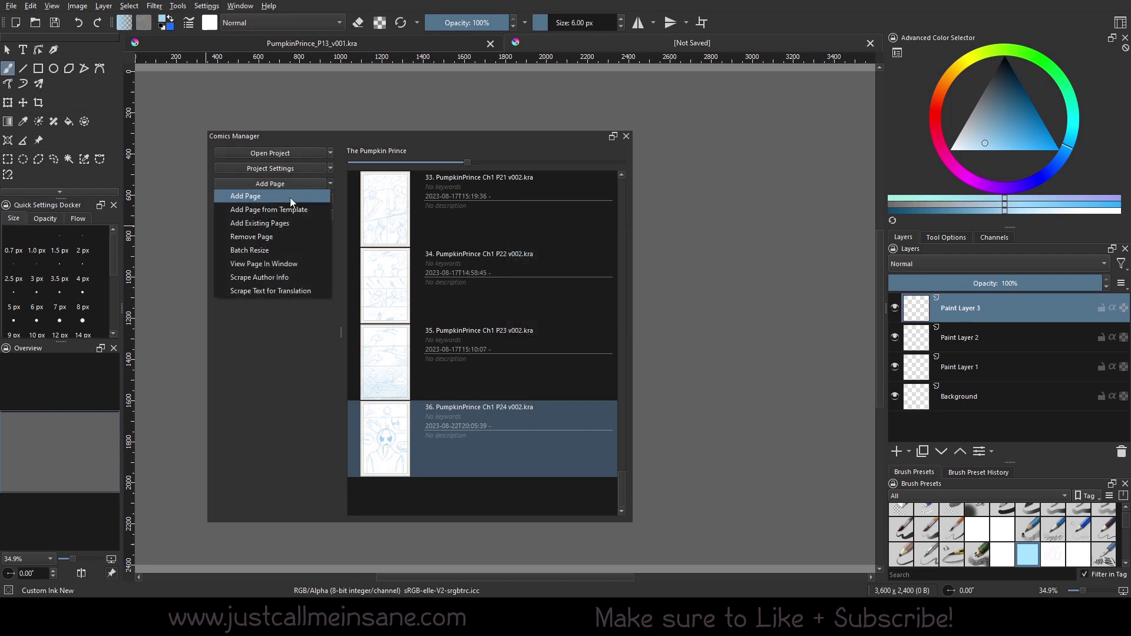
Start Add Existing Pages and browse to the ThePumpkinPrince/Comic_pages/WIP_Pages/Chapter_2 folder.
click(279, 227)
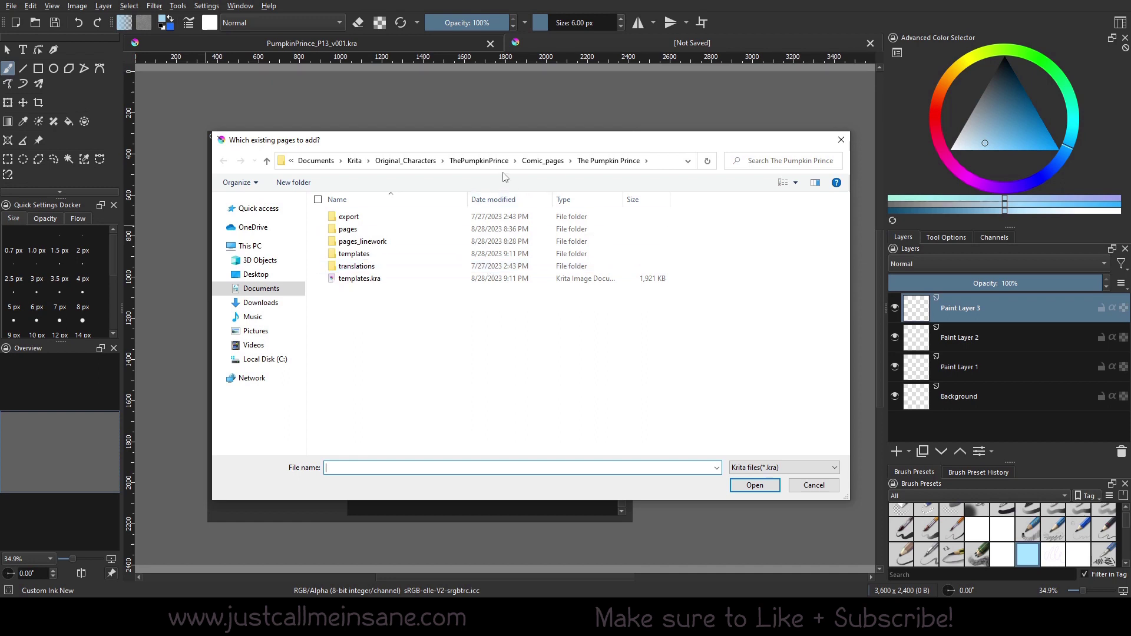
click(534, 161)
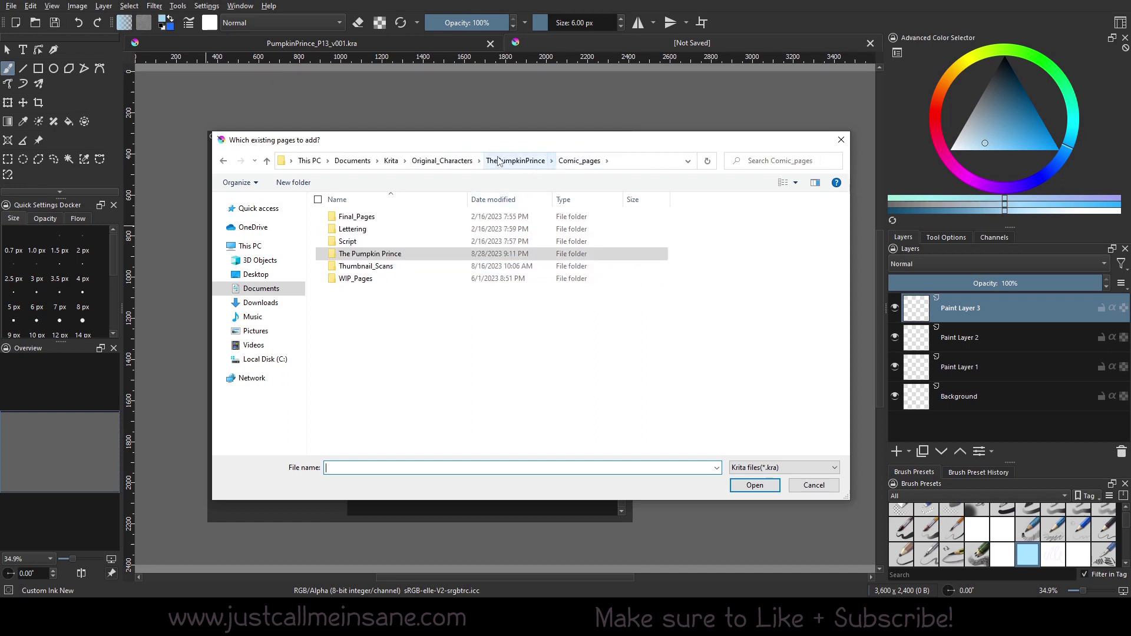
drag(526, 145, 477, 167)
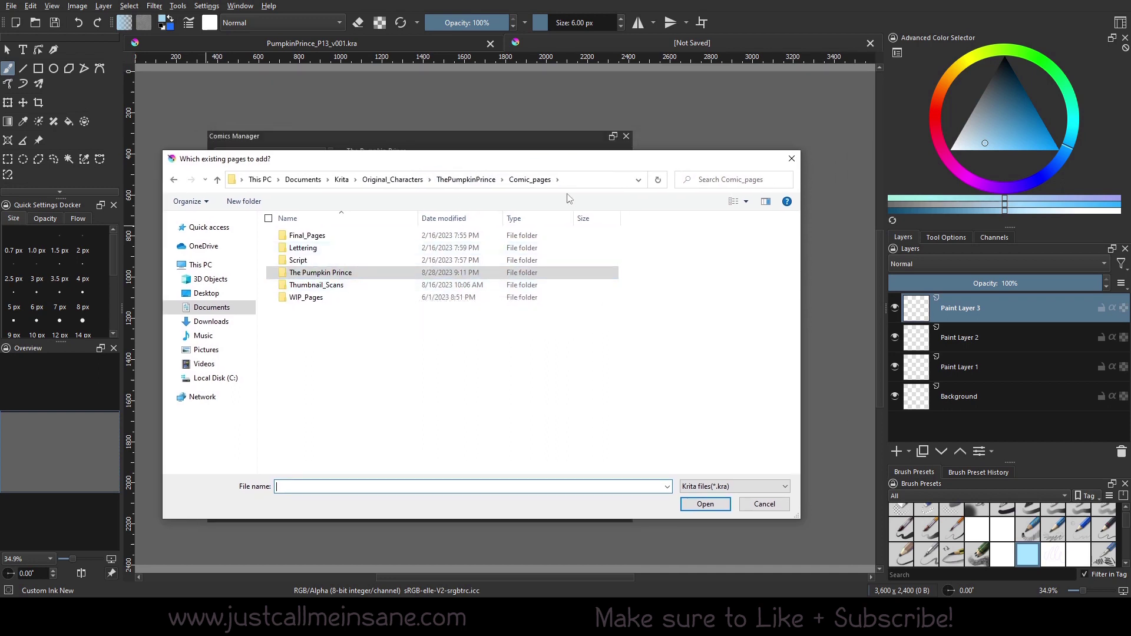
click(479, 180)
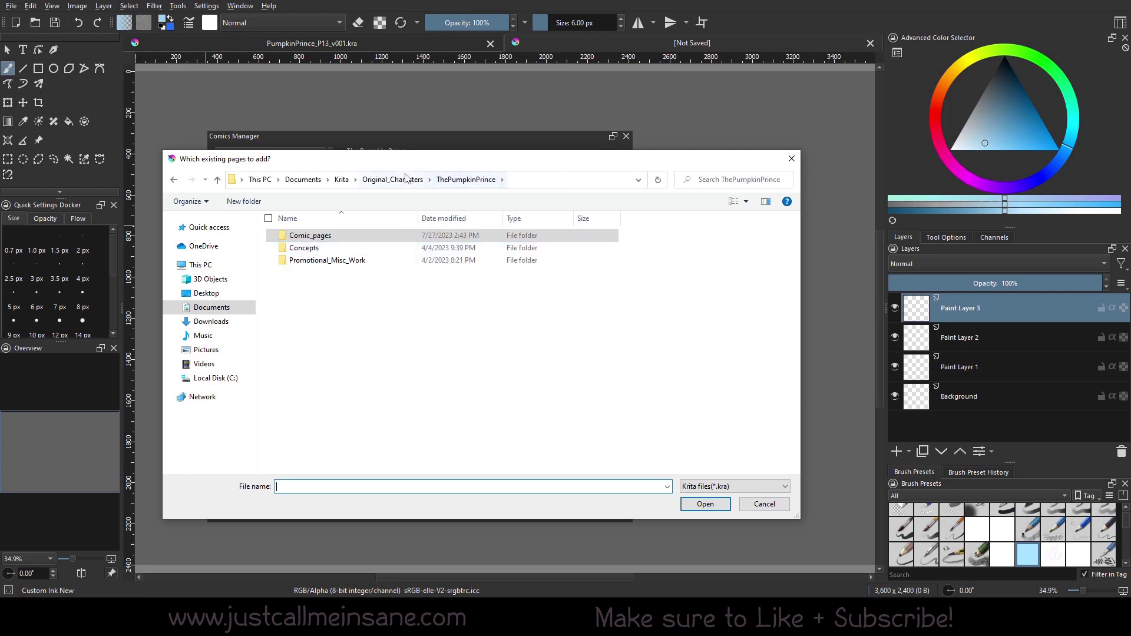
click(392, 179)
double_click(352, 284)
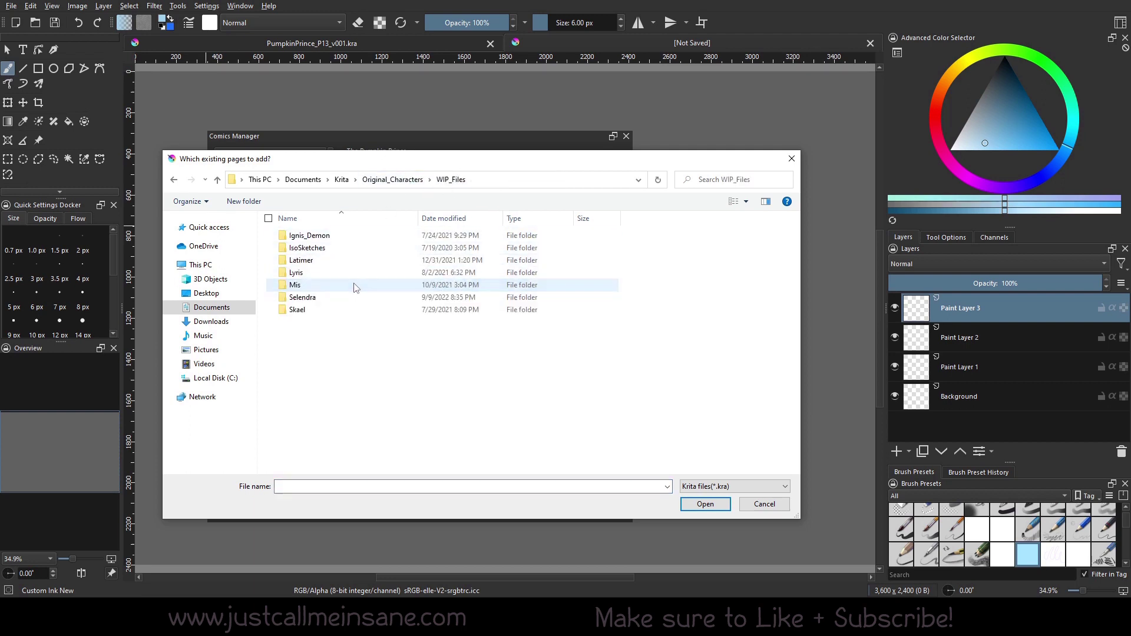
click(394, 179)
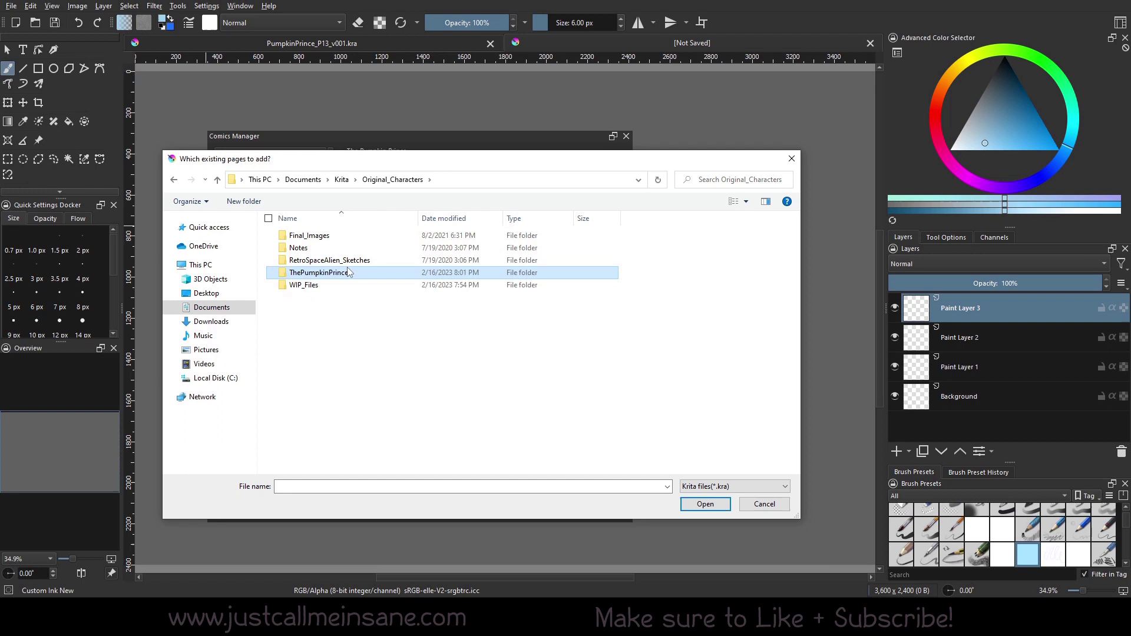
double_click(348, 273)
double_click(313, 235)
double_click(312, 306)
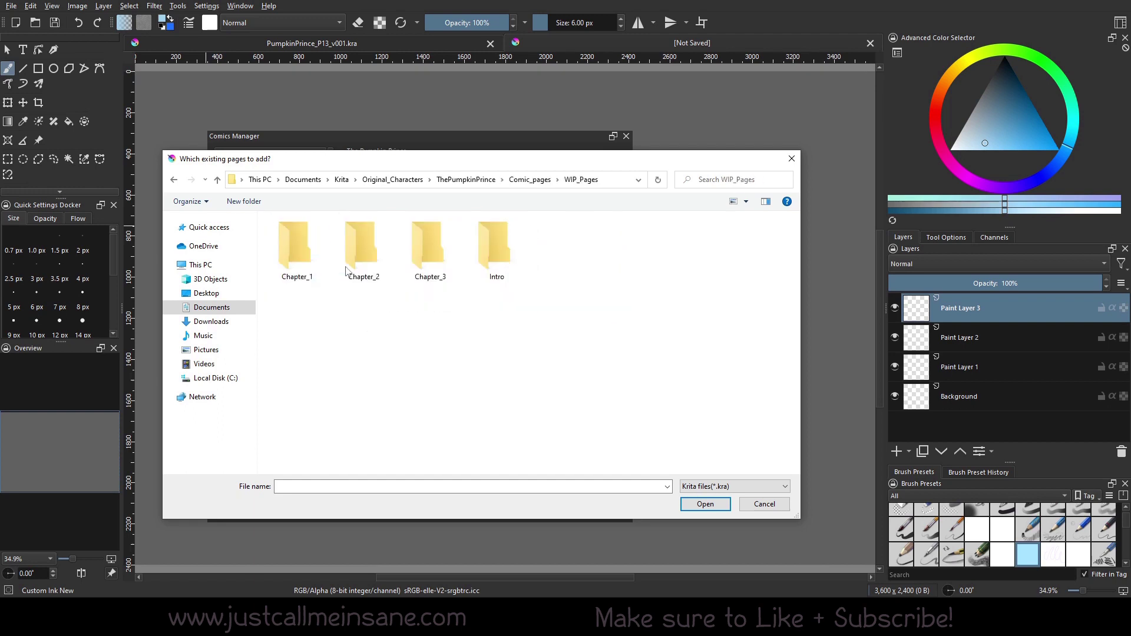
double_click(361, 252)
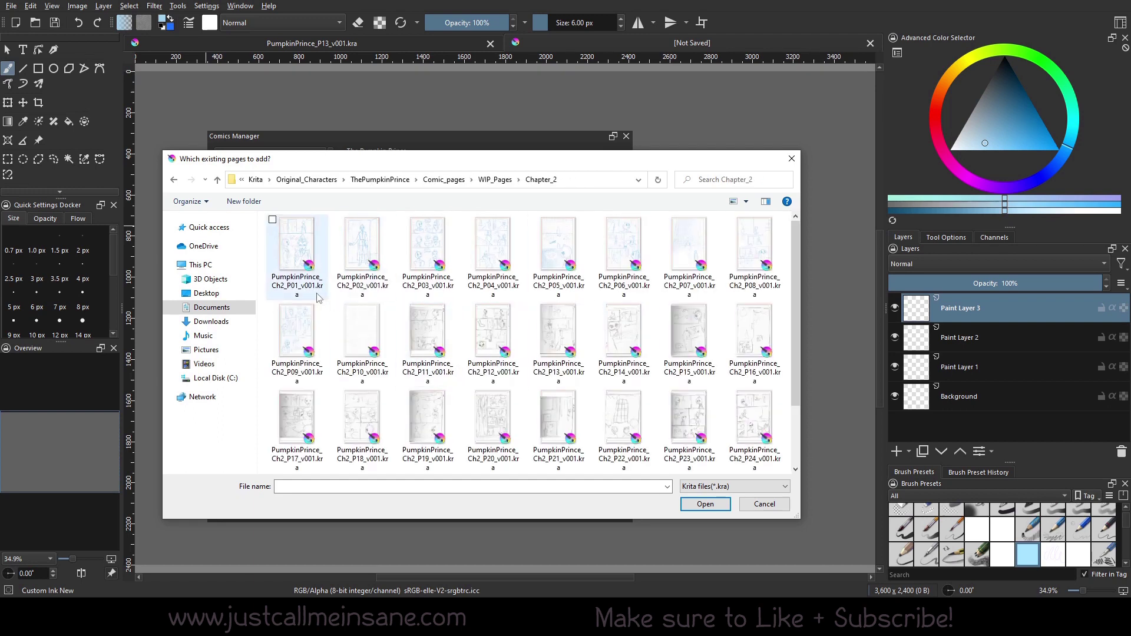
Select Chapter 2 pages P01 through P05 and add them to the comic.
click(289, 253)
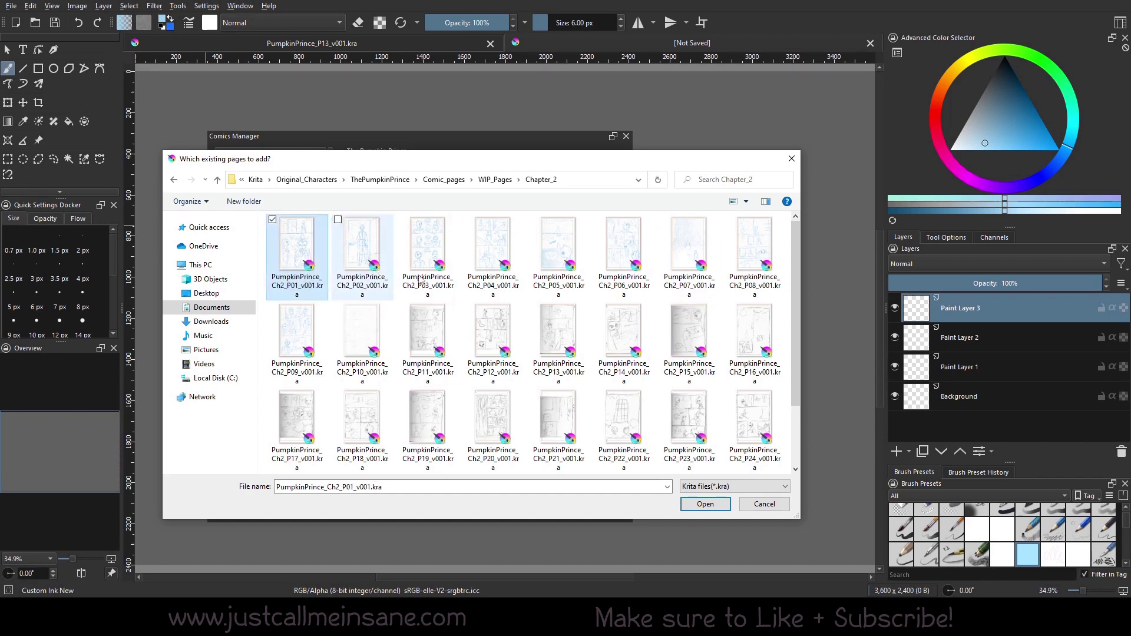
shift+click(575, 262)
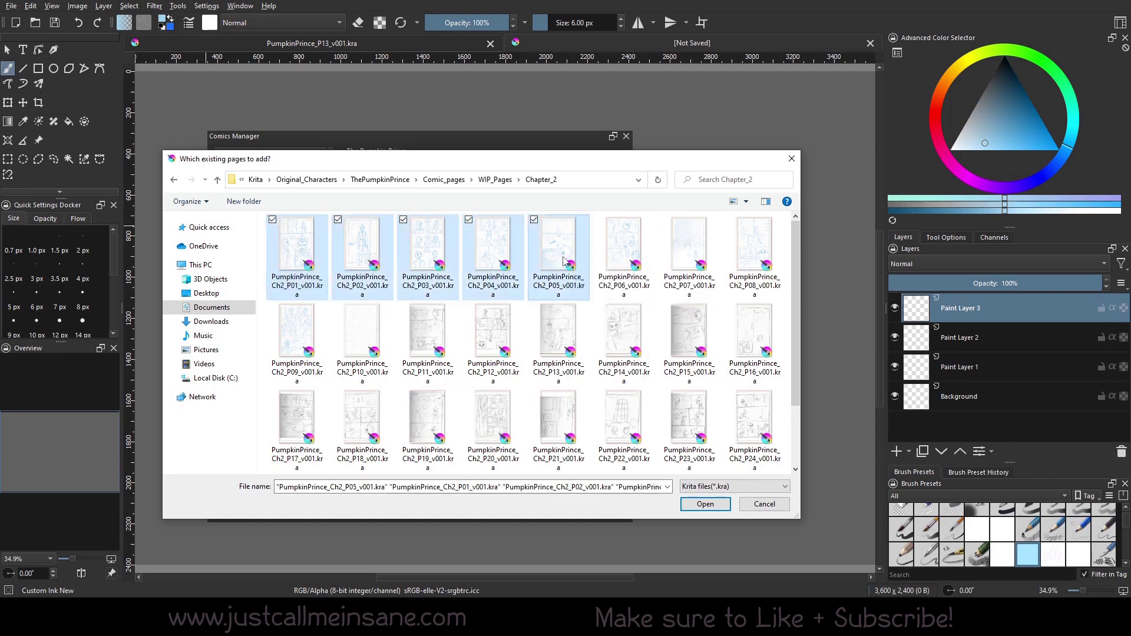
click(701, 503)
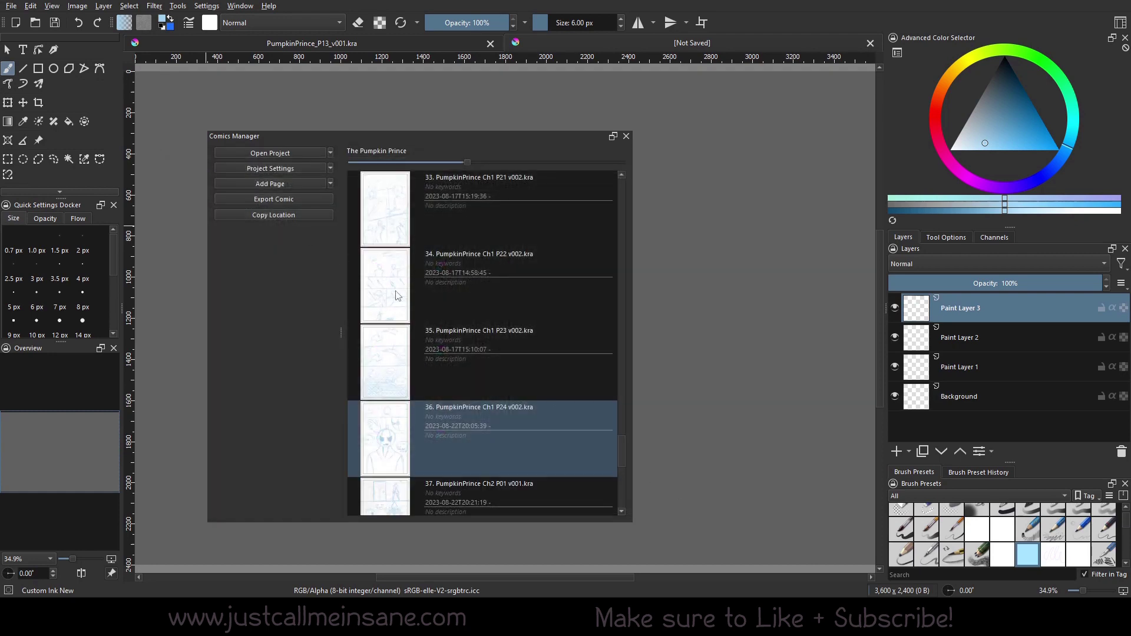
click(494, 254)
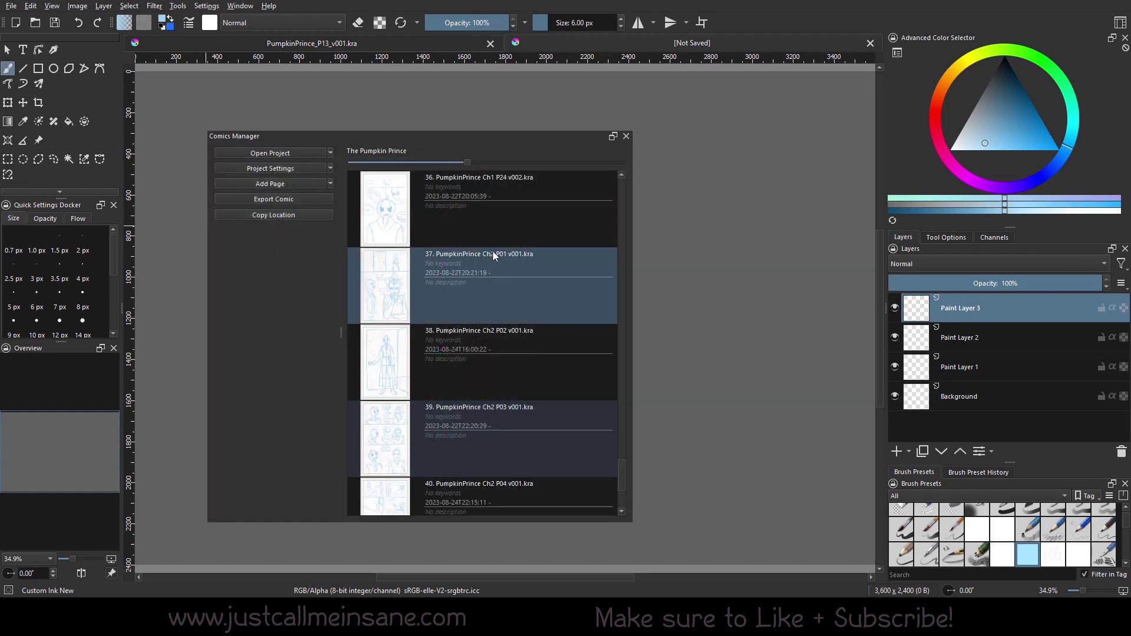
click(475, 221)
click(517, 273)
scroll(528, 350, down, 2)
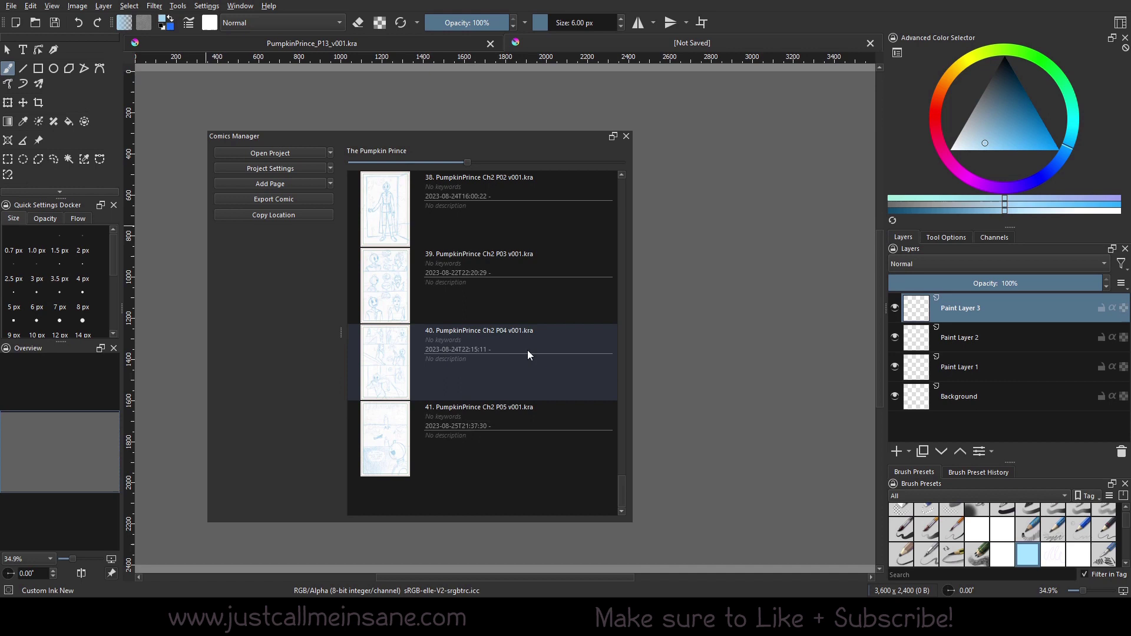
scroll(502, 459, up, 1)
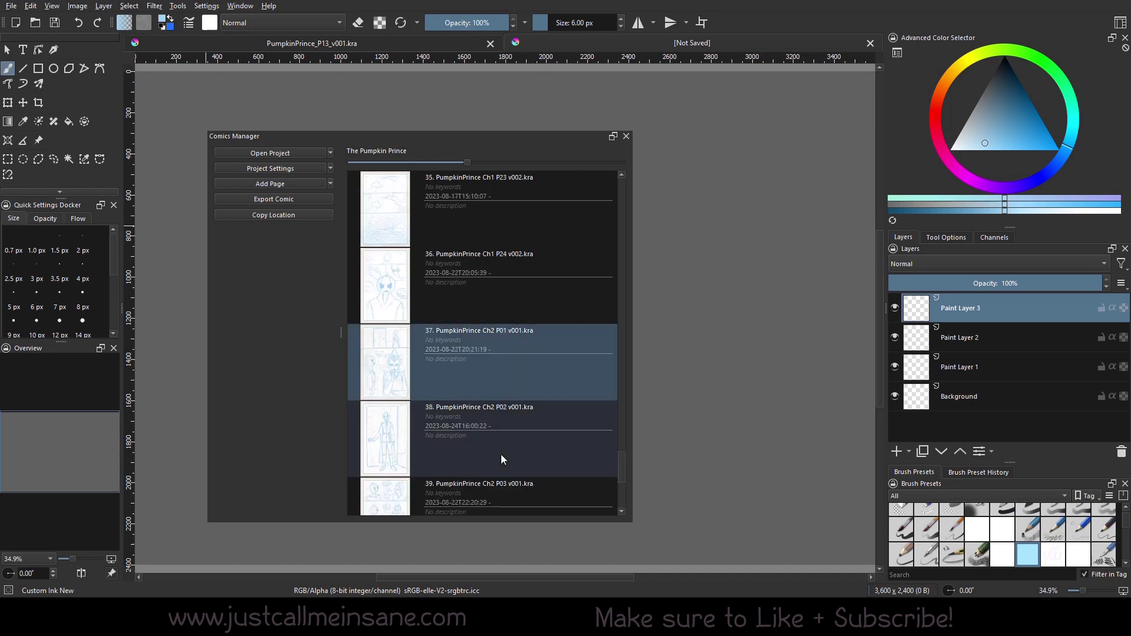
click(506, 412)
scroll(505, 413, down, 2)
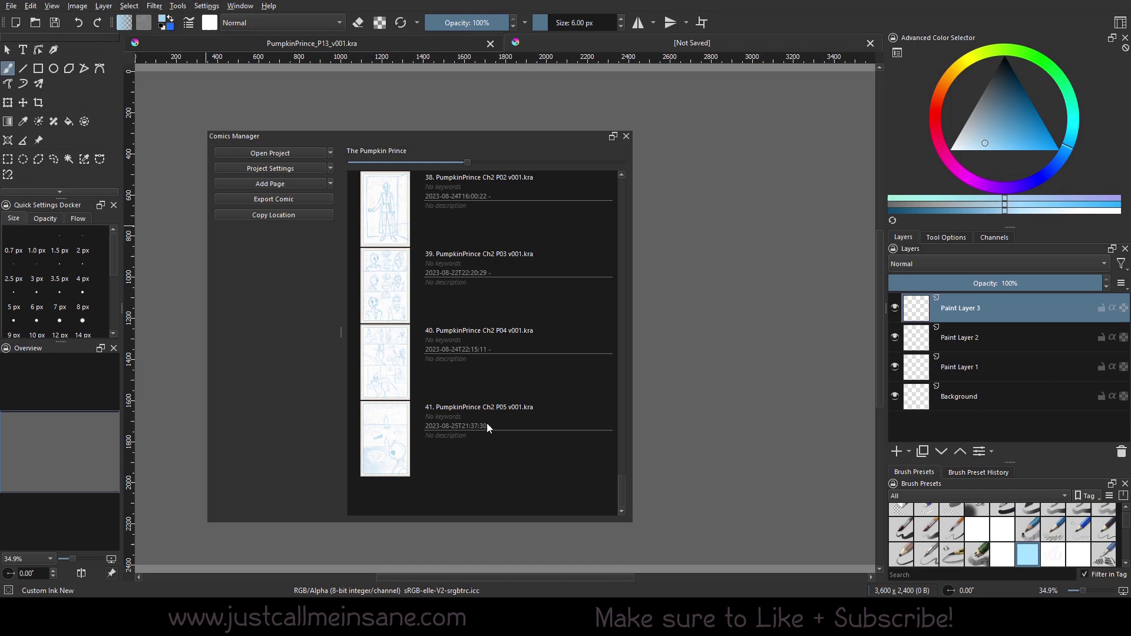
Create page 42 from the Custom_Western.kra template and select the new page.
click(331, 183)
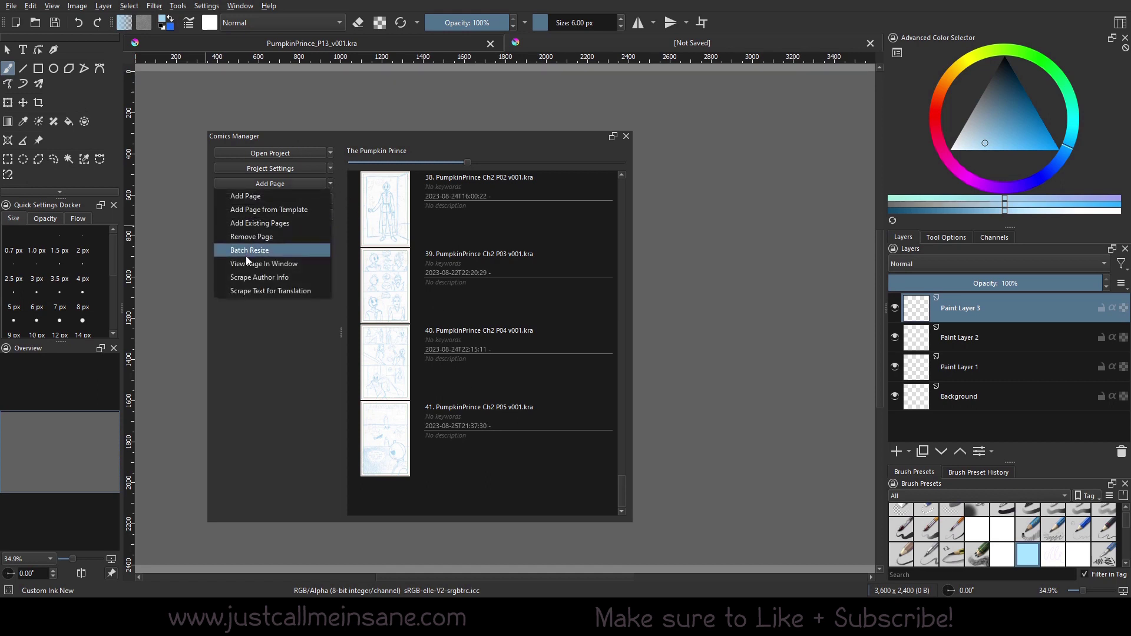
click(458, 437)
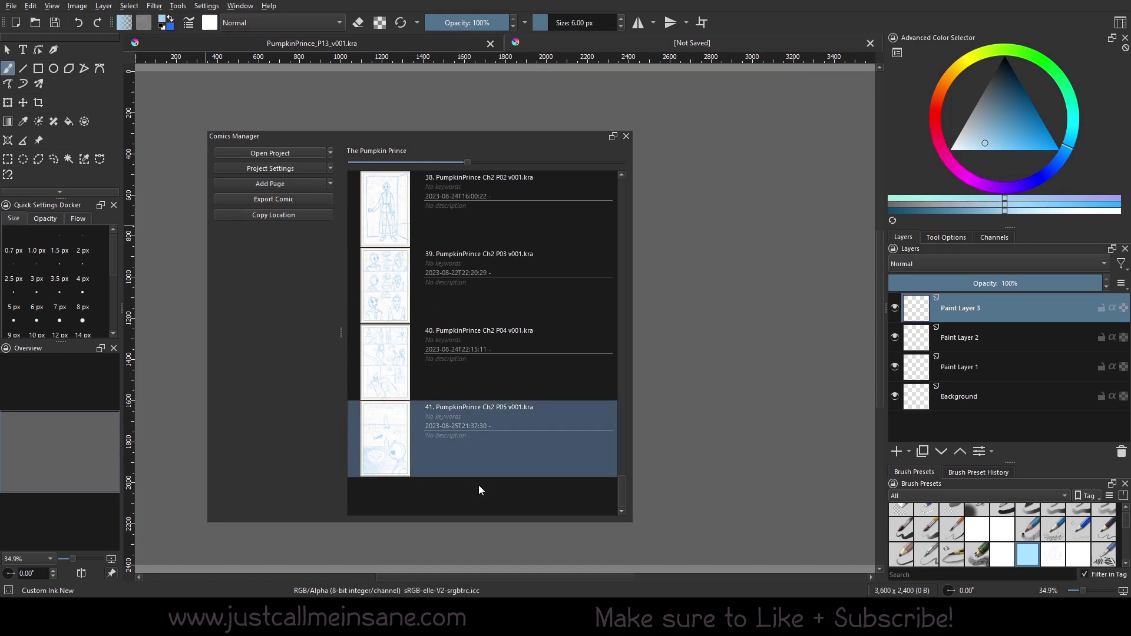
click(330, 184)
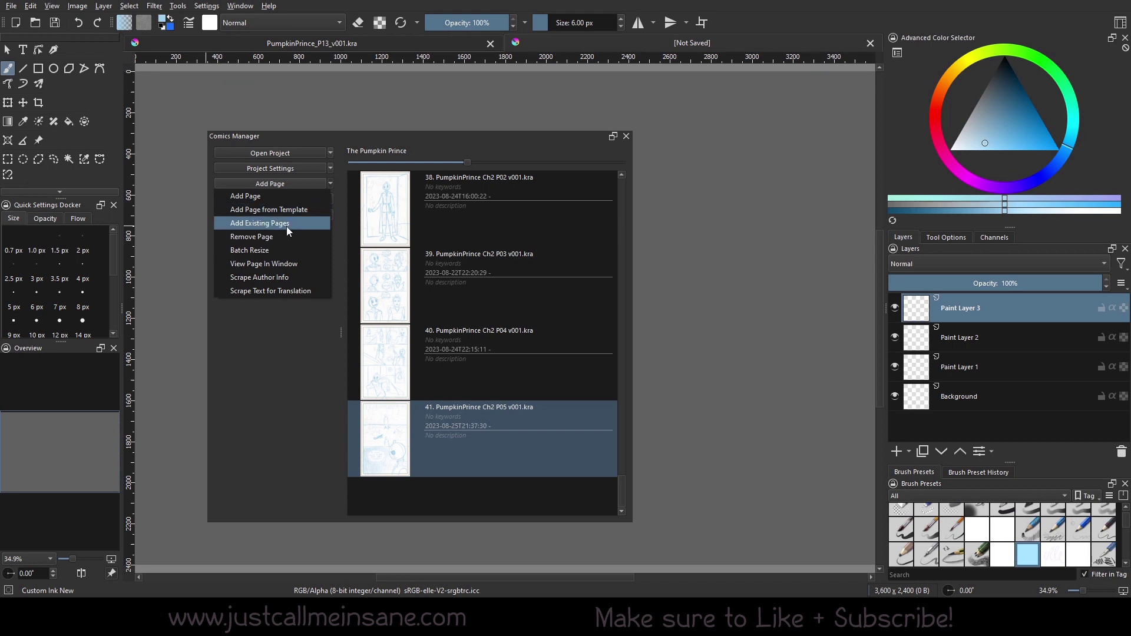
click(283, 210)
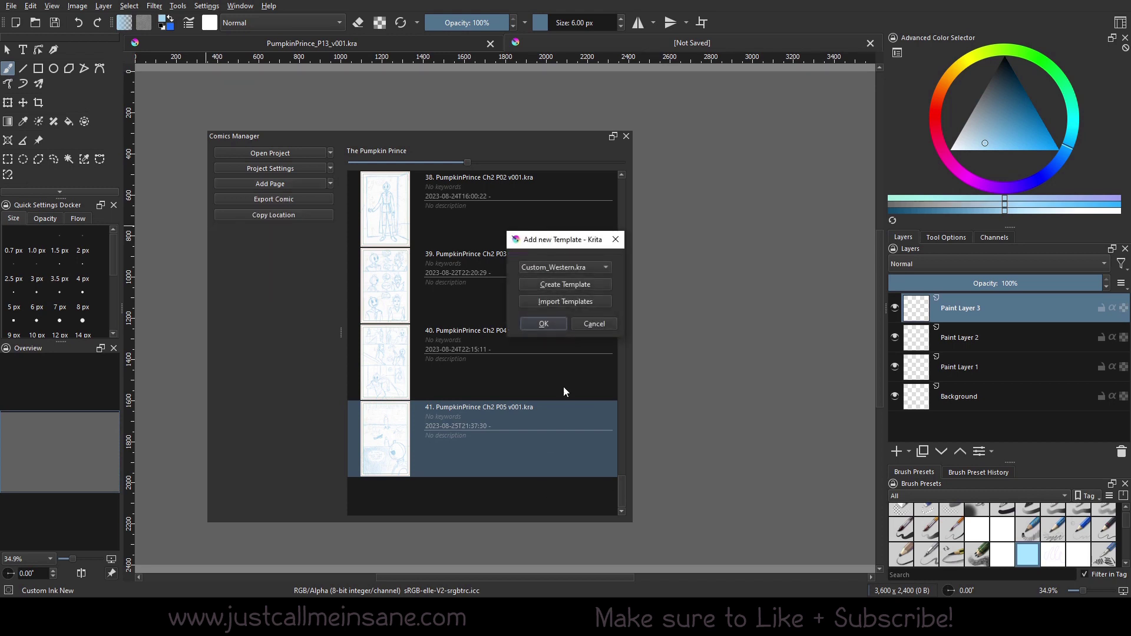
click(557, 270)
click(560, 278)
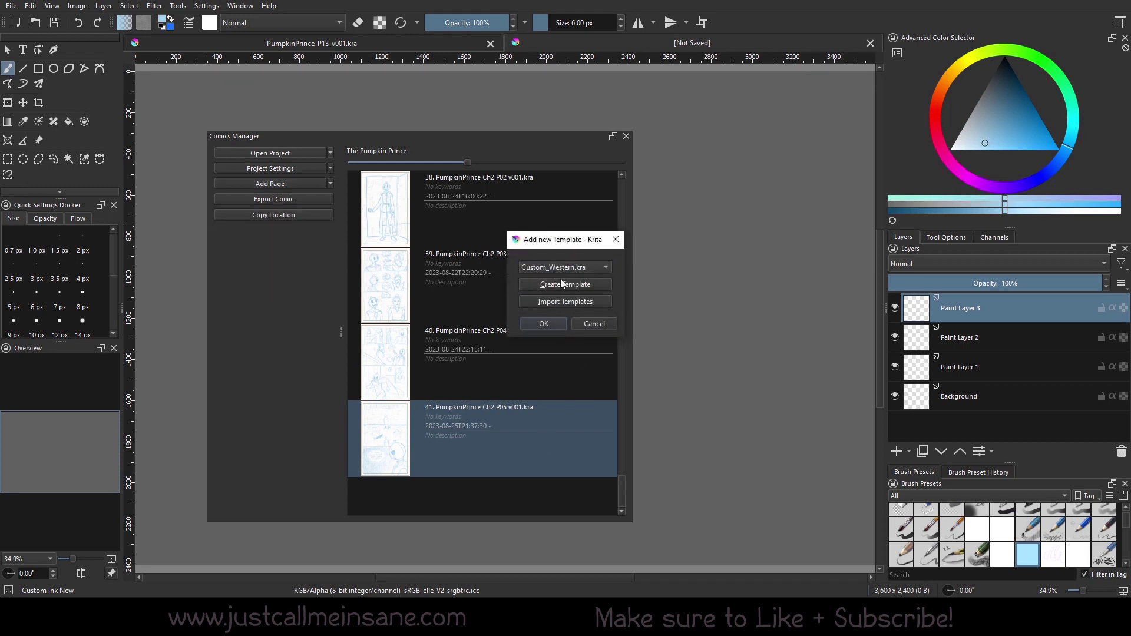
click(561, 325)
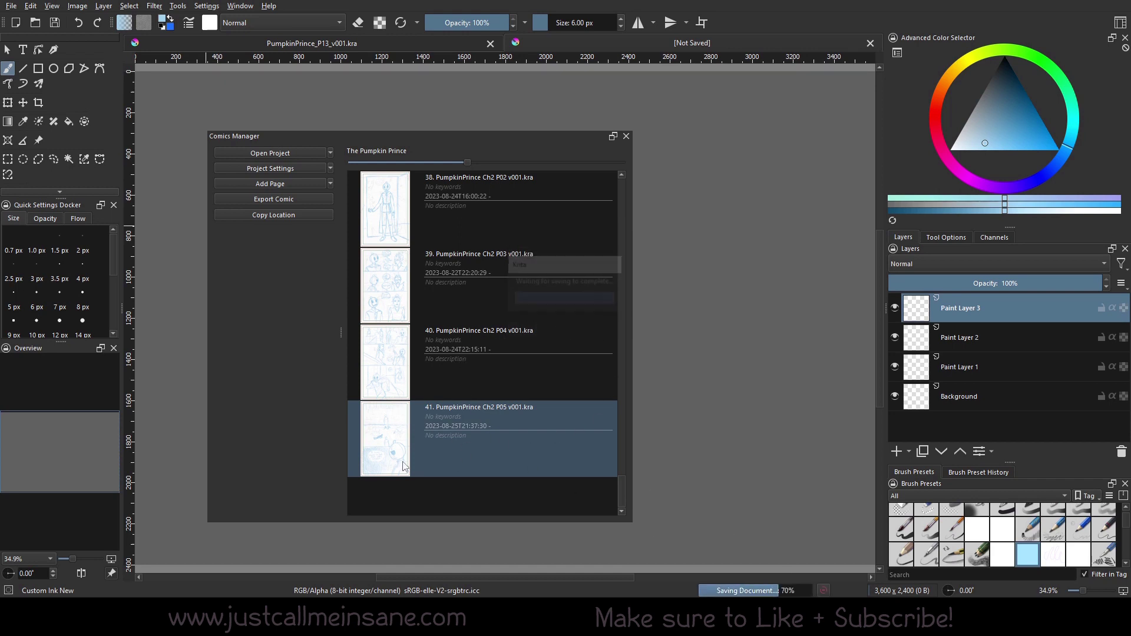
click(479, 474)
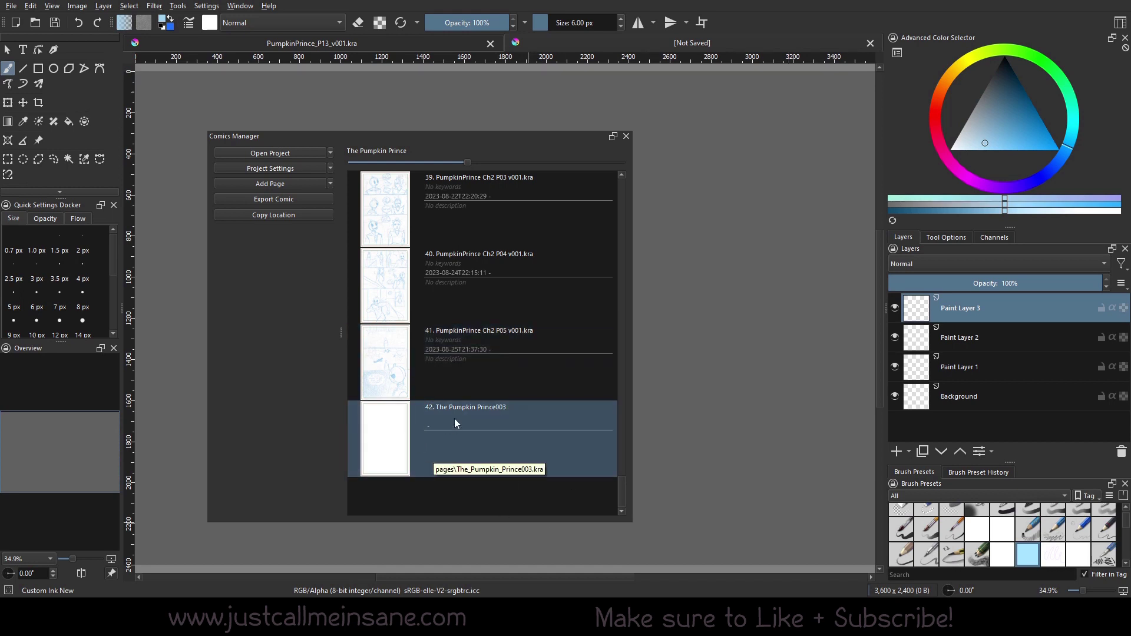
click(495, 393)
click(505, 422)
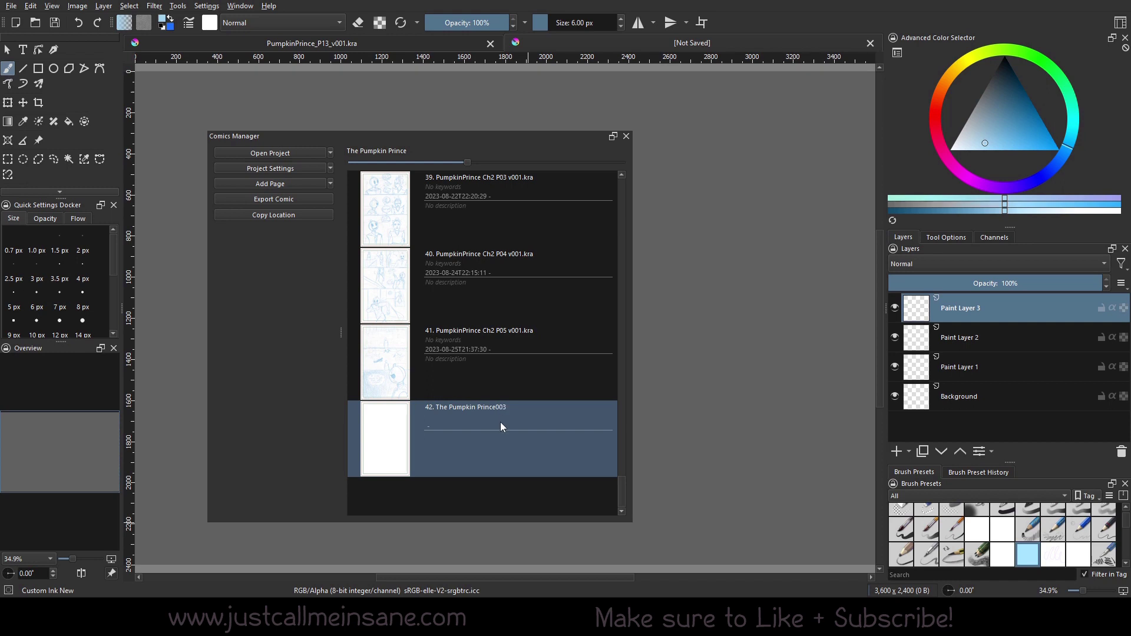
Use Remove Page to delete blank page 42, The Pumpkin Prince003, and scroll the list to confirm.
right_click(505, 422)
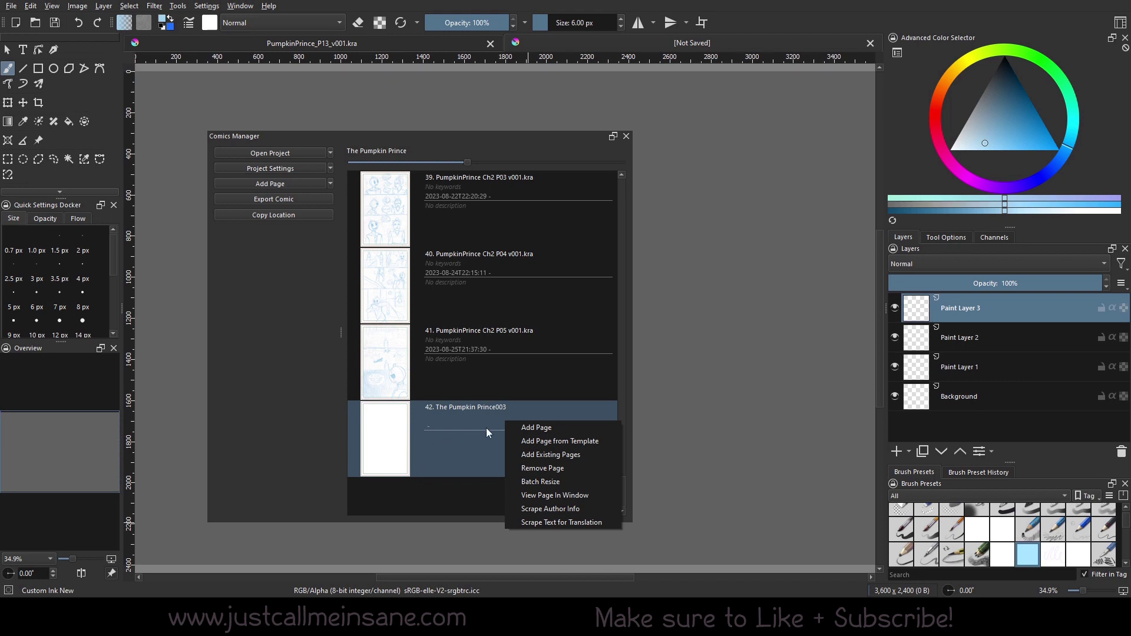
click(439, 439)
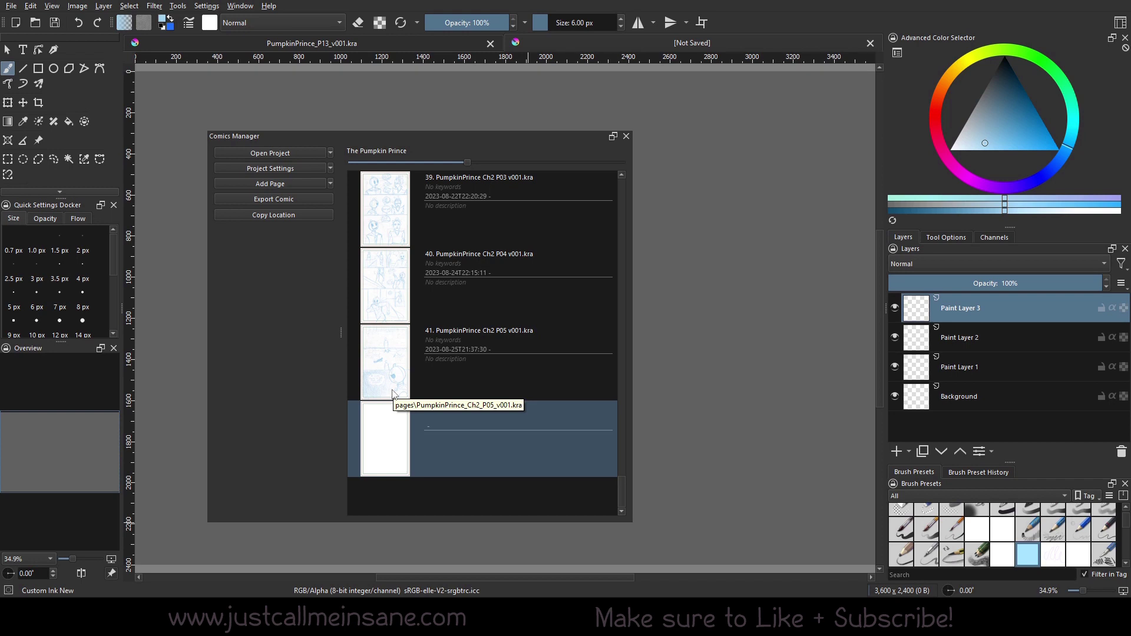
click(330, 184)
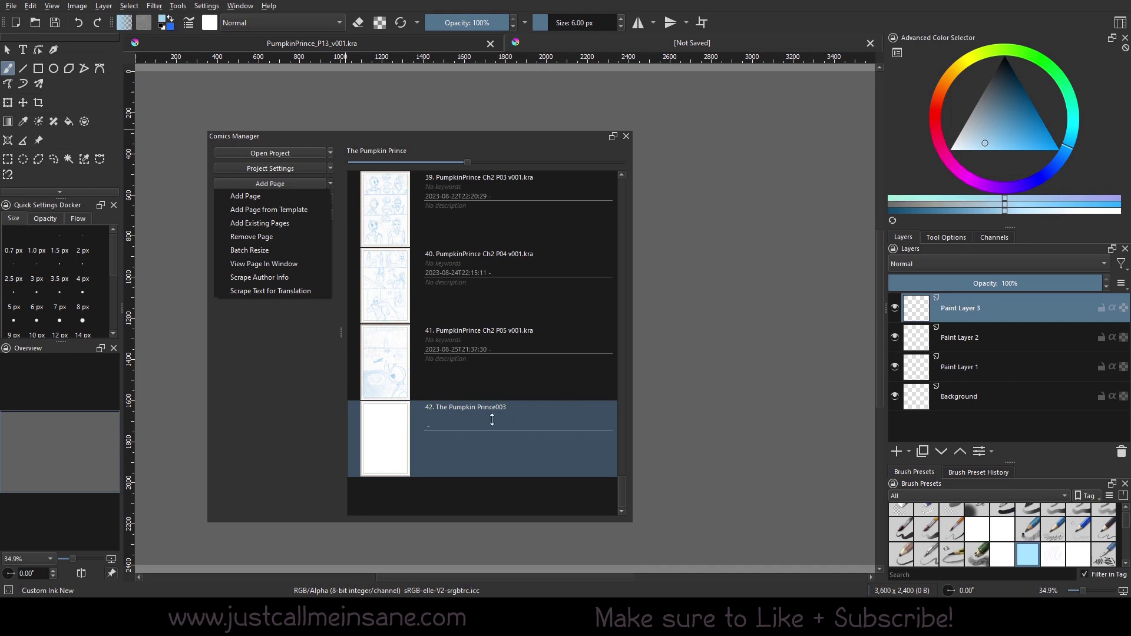
click(302, 240)
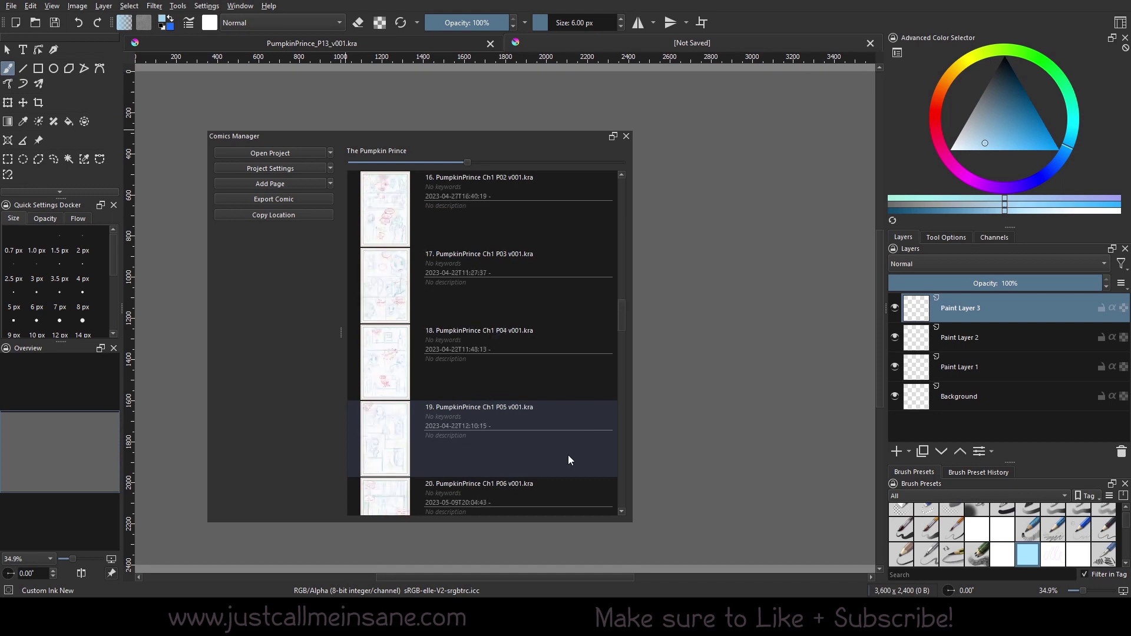
scroll(568, 455, up, 1)
scroll(568, 455, up, 20)
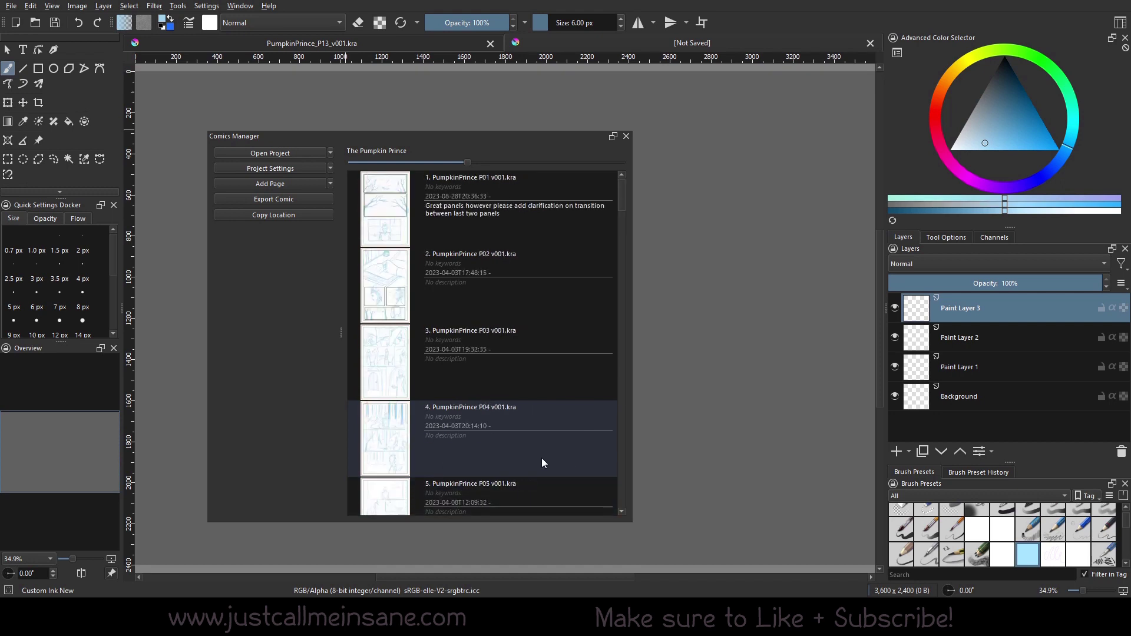
scroll(483, 426, down, 3)
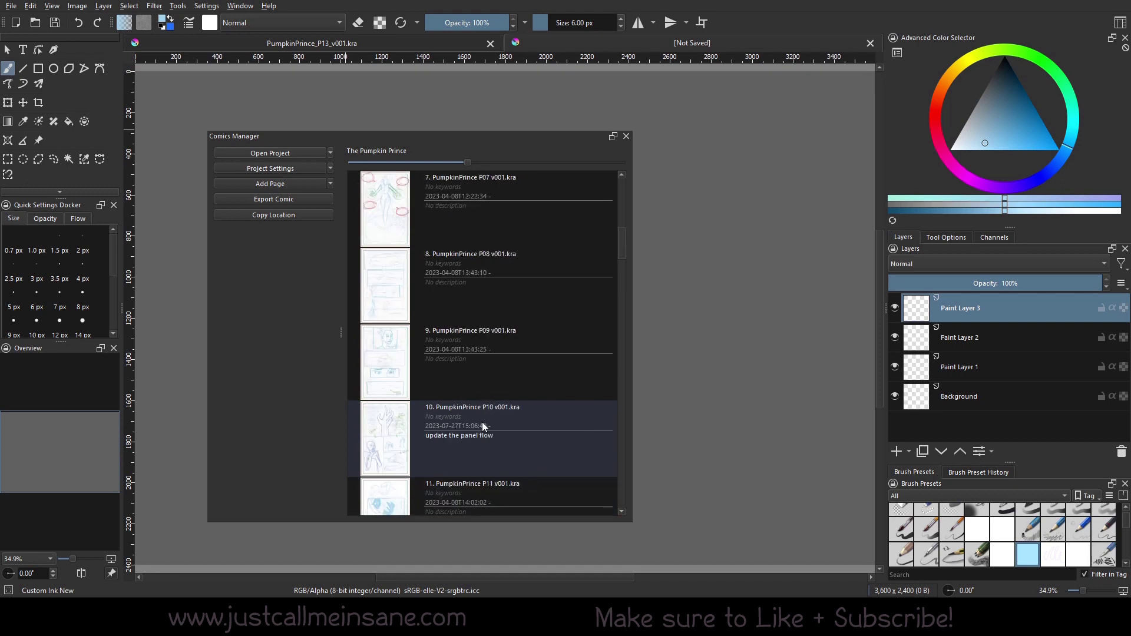
scroll(522, 391, down, 20)
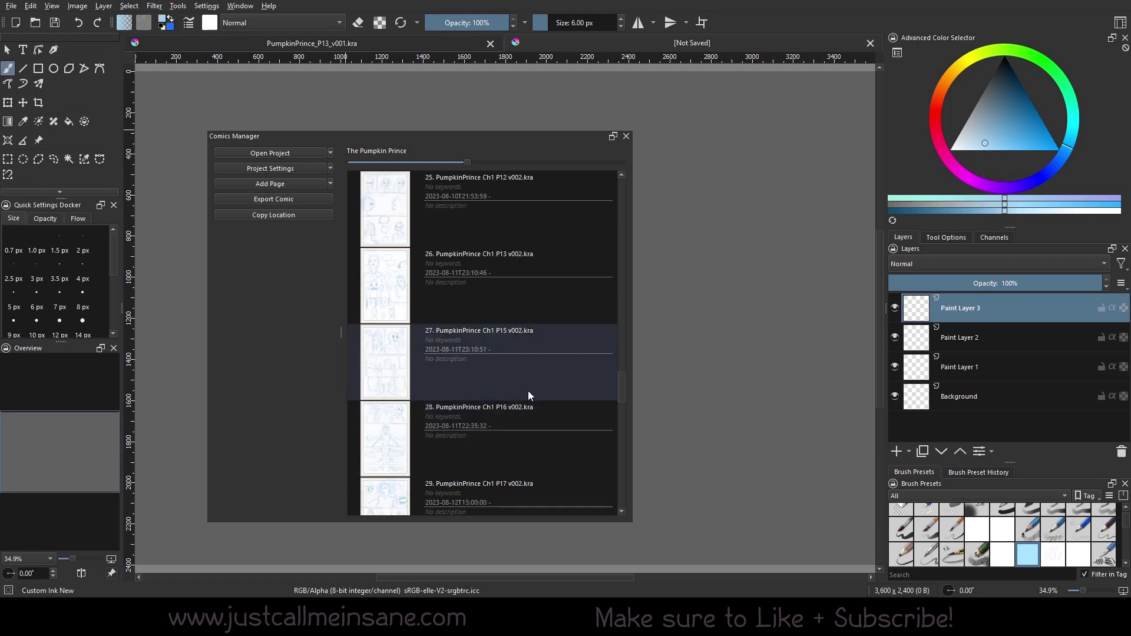
click(330, 183)
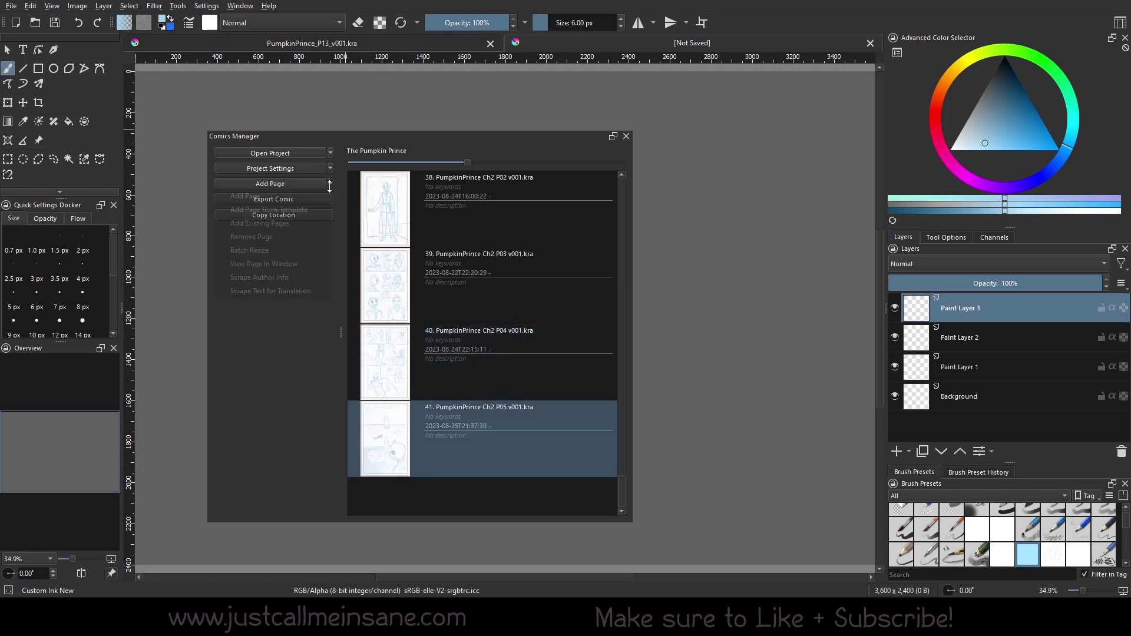
click(281, 250)
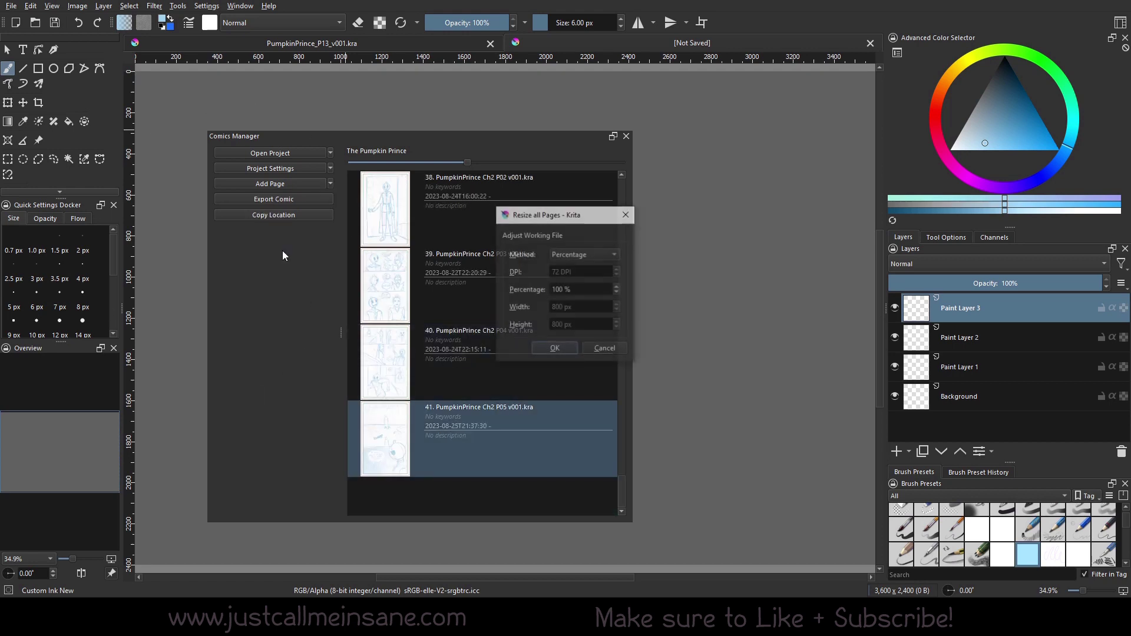
drag(563, 214, 508, 266)
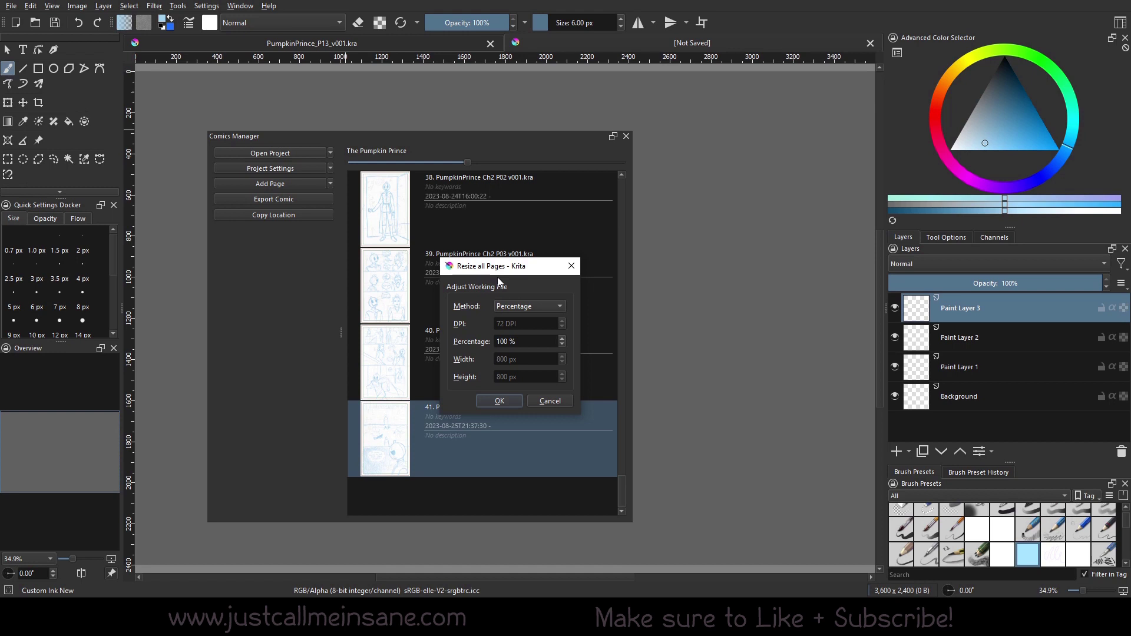
click(542, 303)
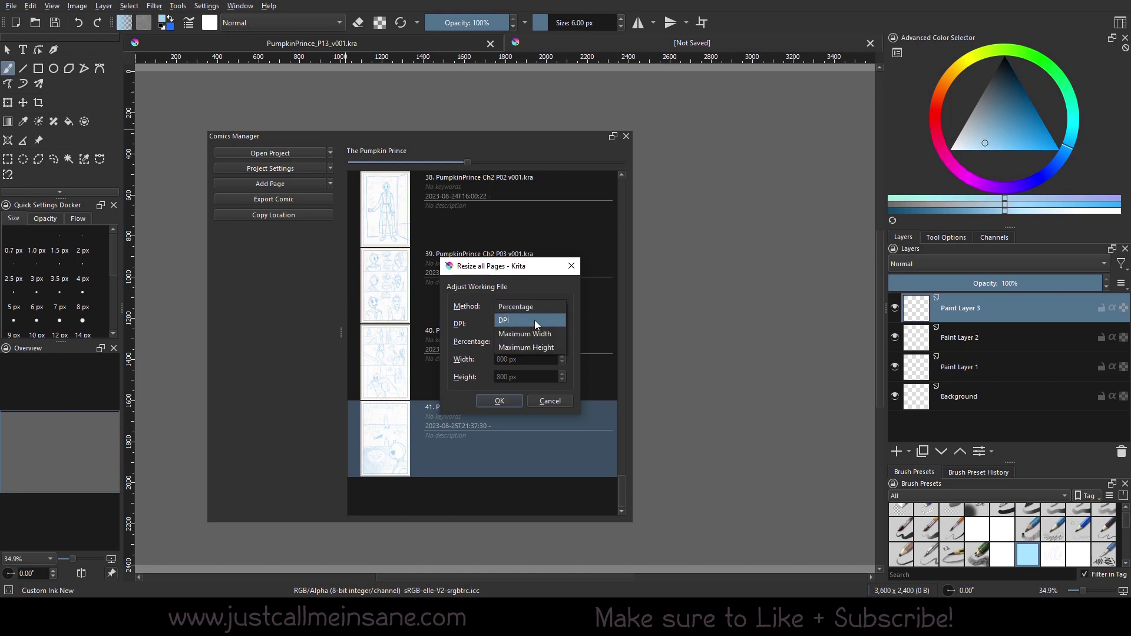
click(536, 320)
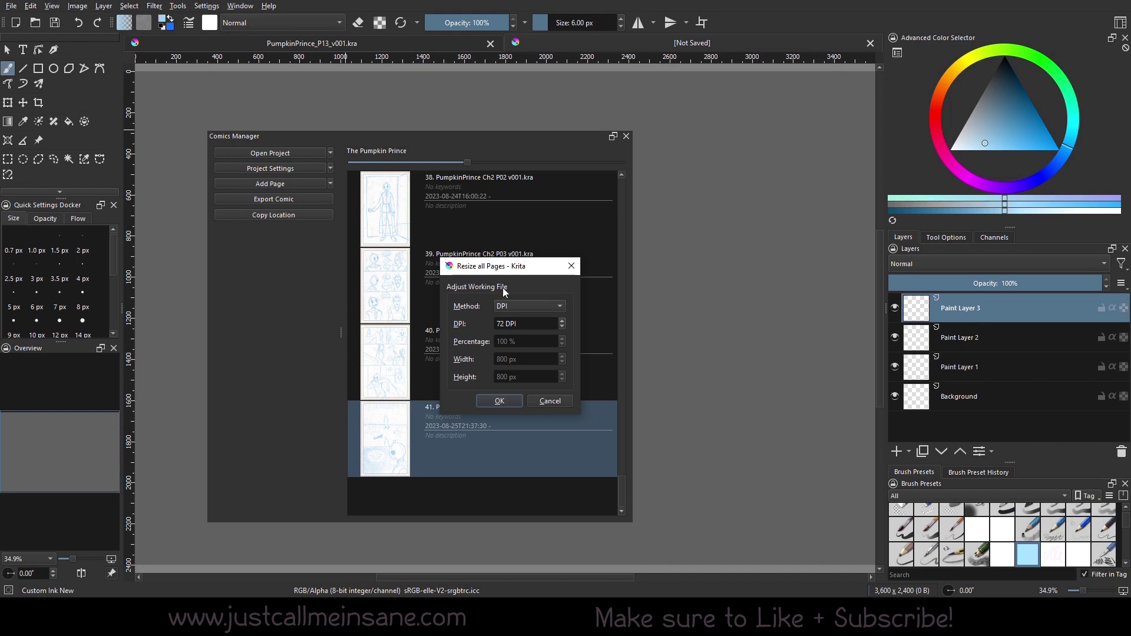
click(512, 306)
click(514, 322)
click(522, 309)
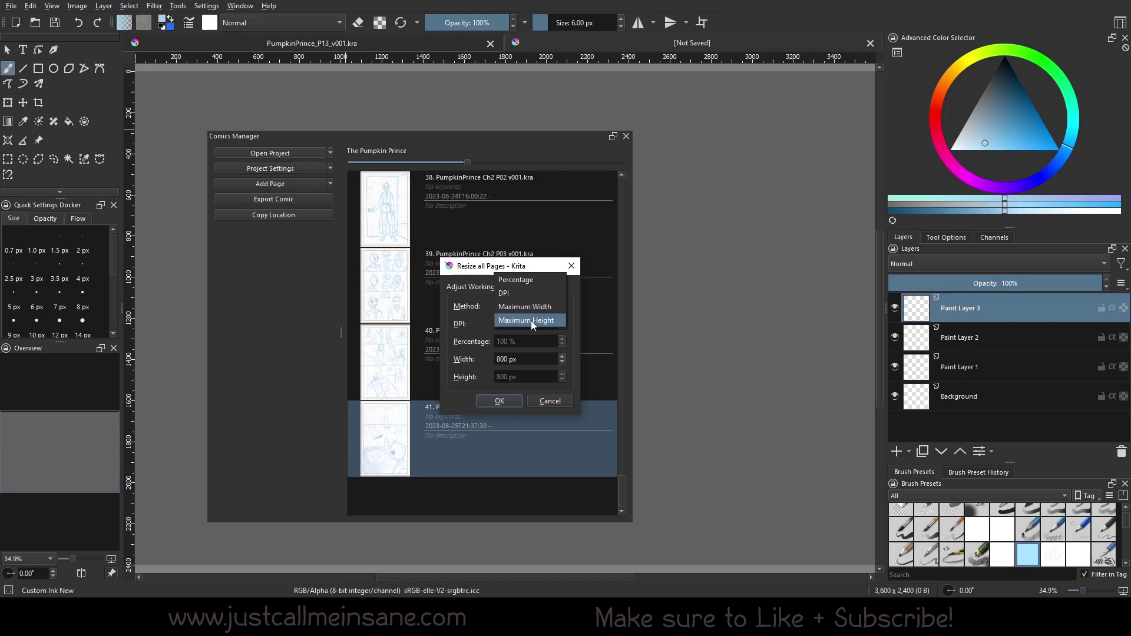
click(531, 321)
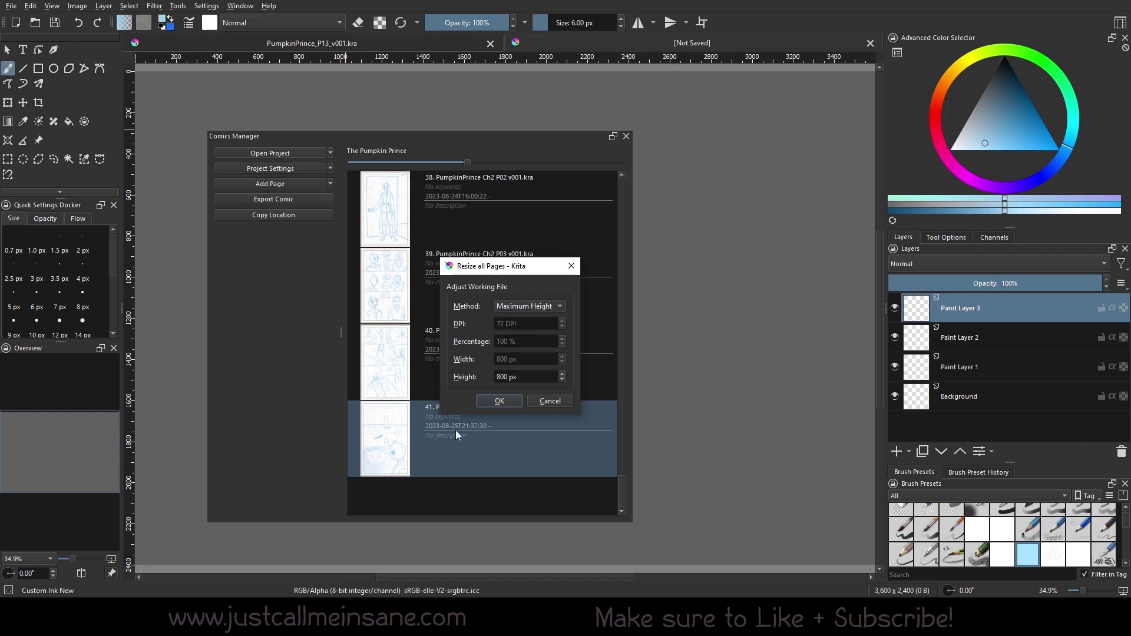
drag(536, 268, 441, 268)
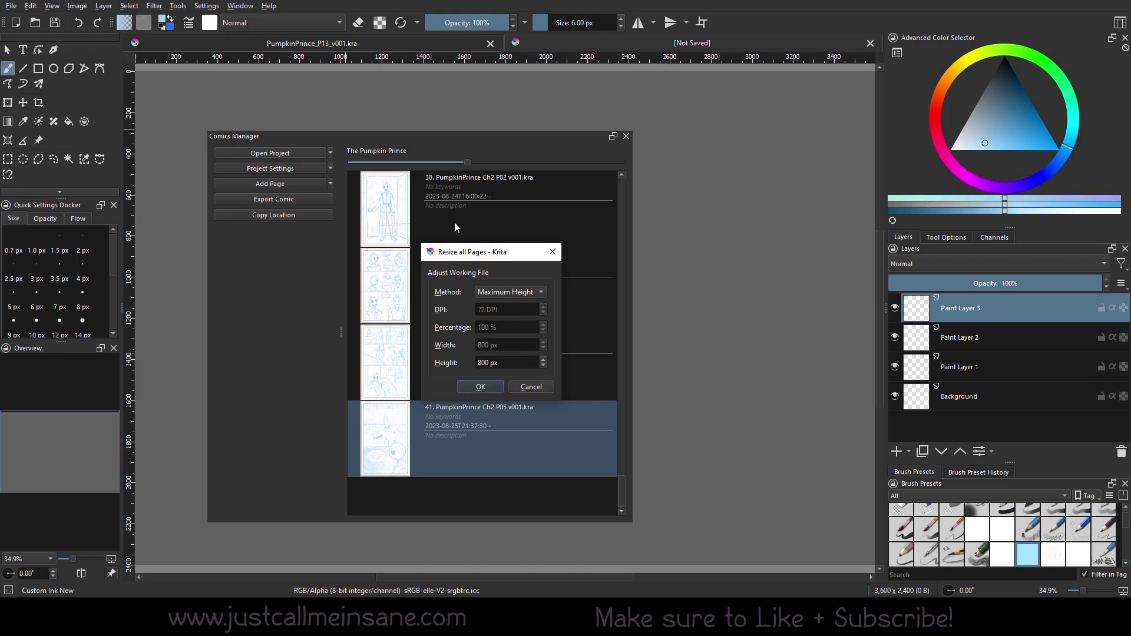
click(538, 389)
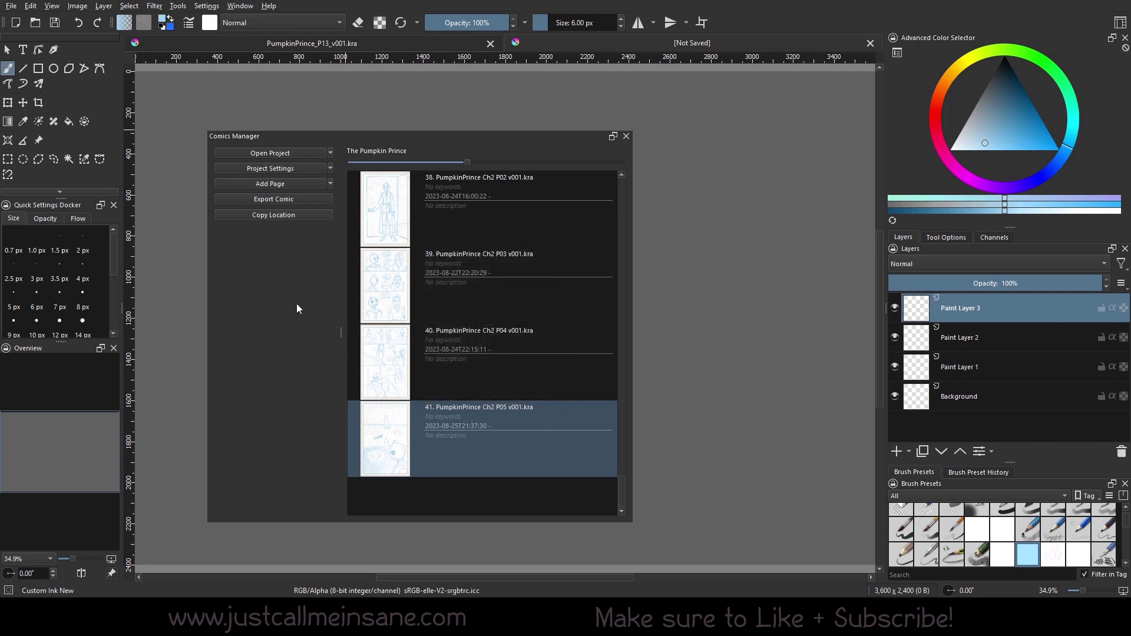
Use View Page In Window to show page 1 and place the viewer over the canvas.
click(330, 184)
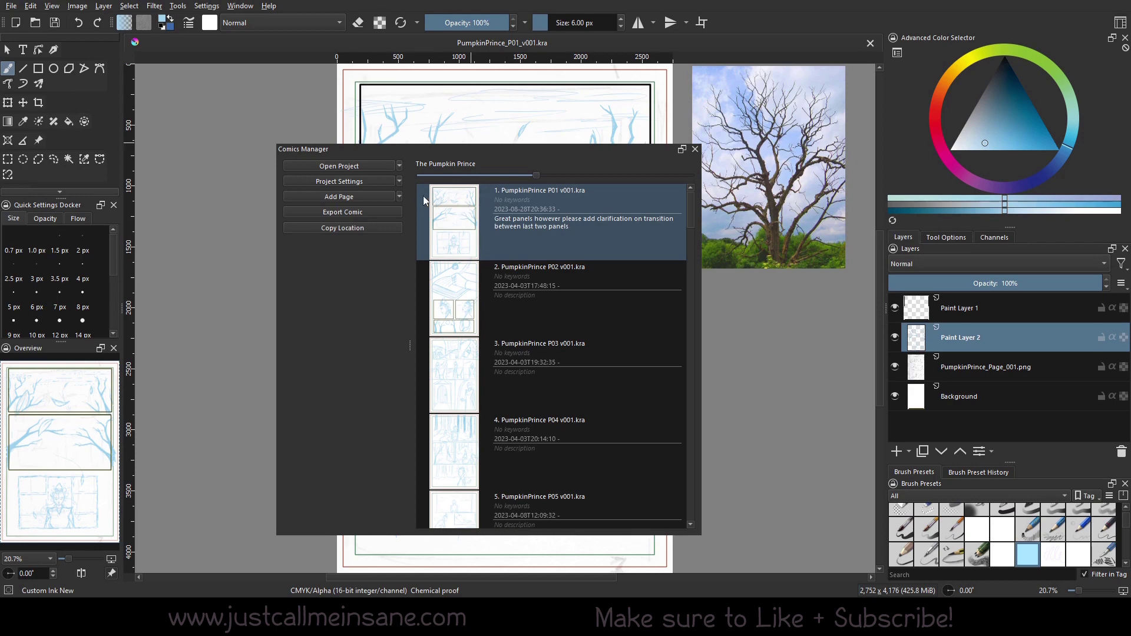
click(400, 197)
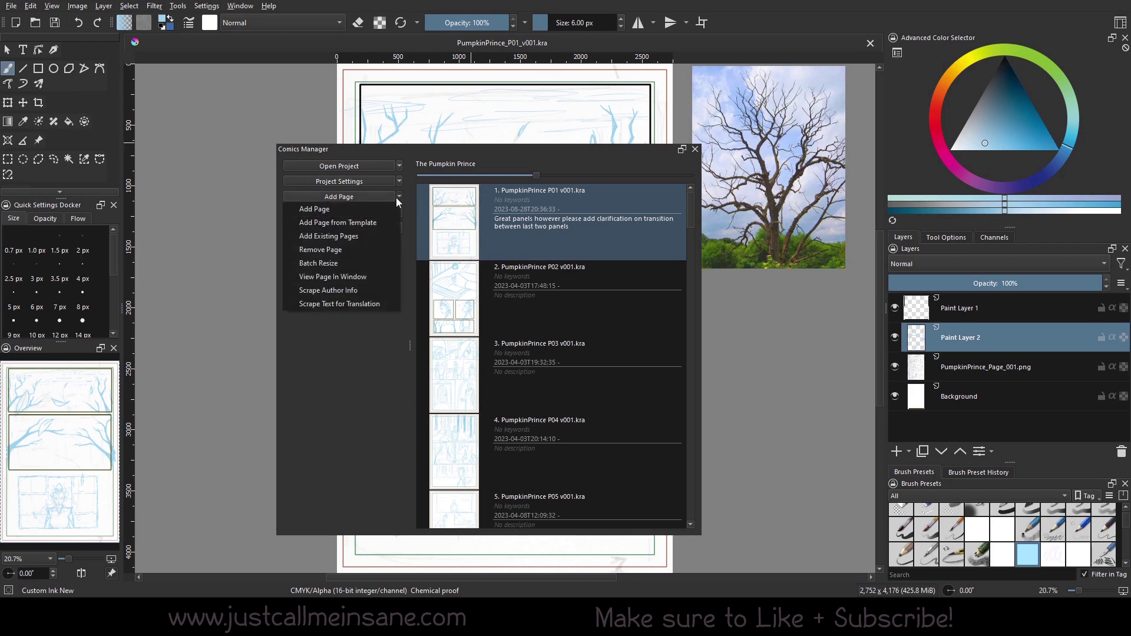
click(356, 277)
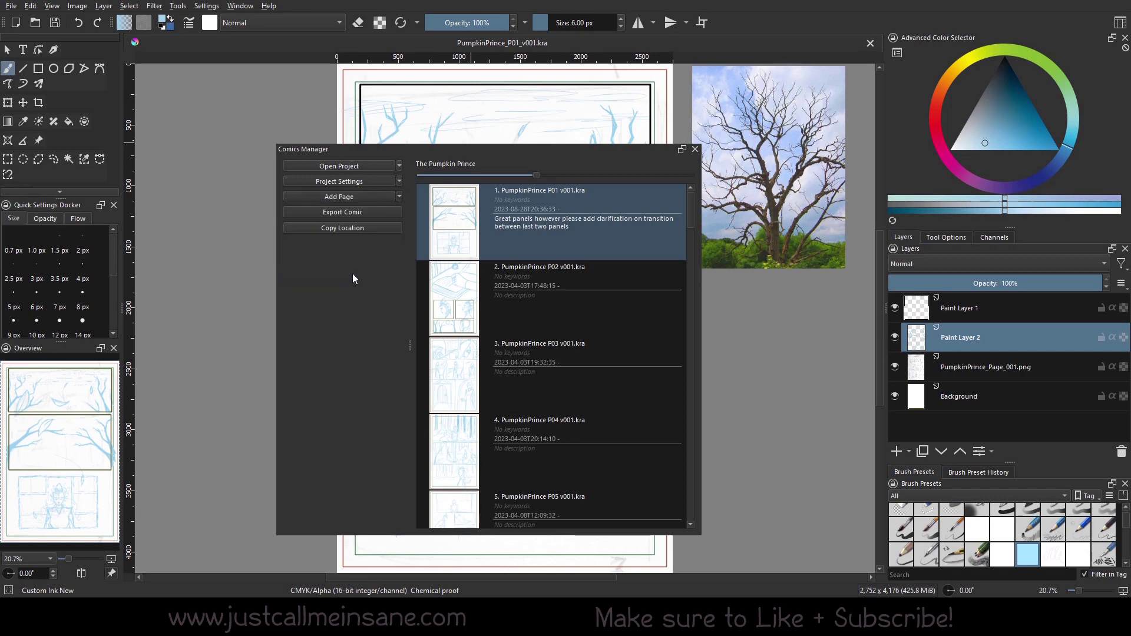
drag(619, 47, 545, 93)
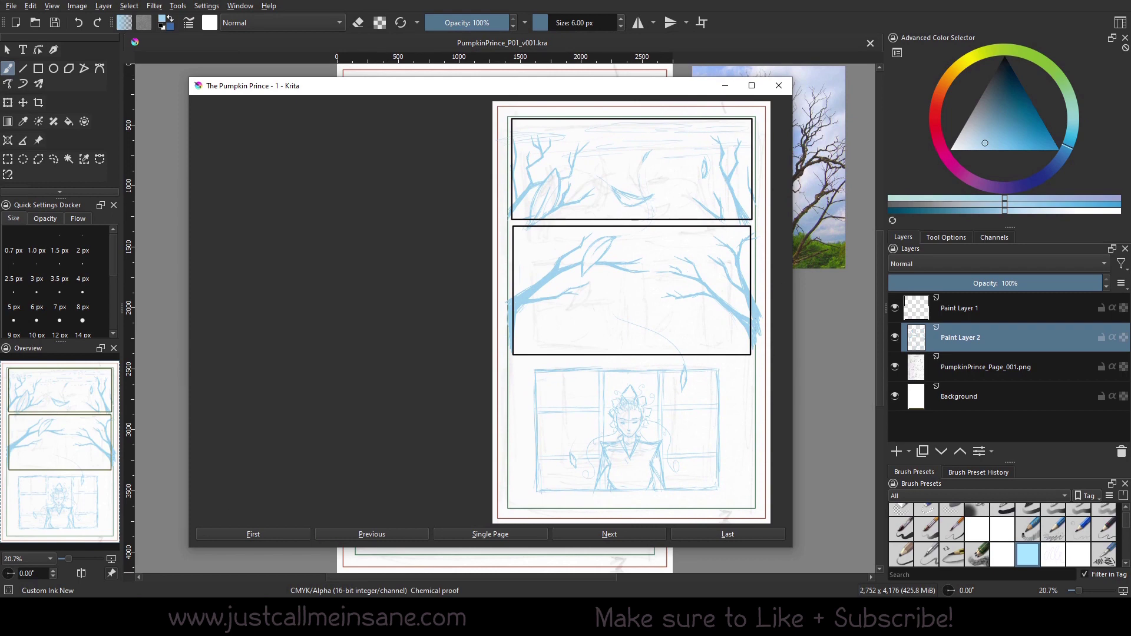
Switch to the main Comics Manager window, then bring the page viewer back in front.
mouse_move(187, 613)
click(161, 582)
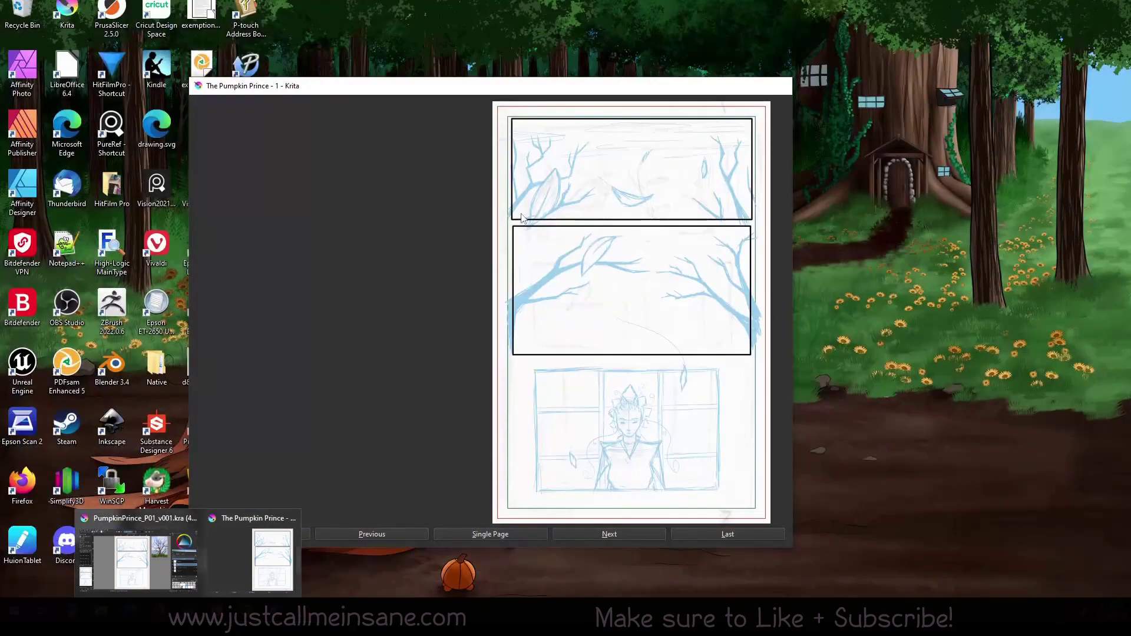
click(236, 567)
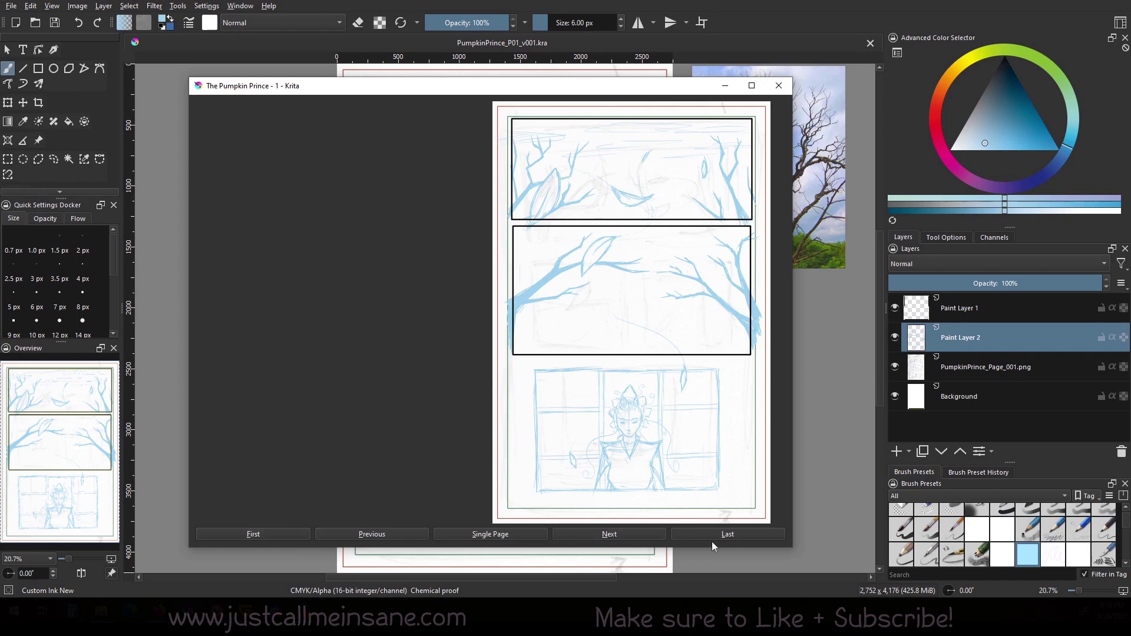
Page through the spreads from pages 2–3 up to pages 22–23.
click(572, 536)
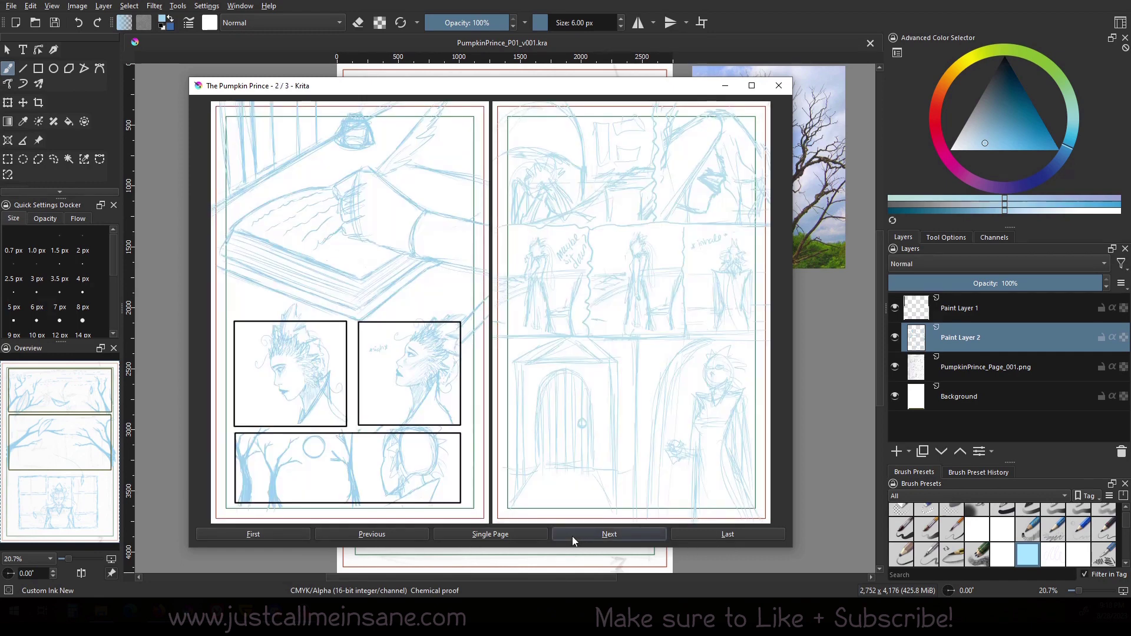
click(571, 537)
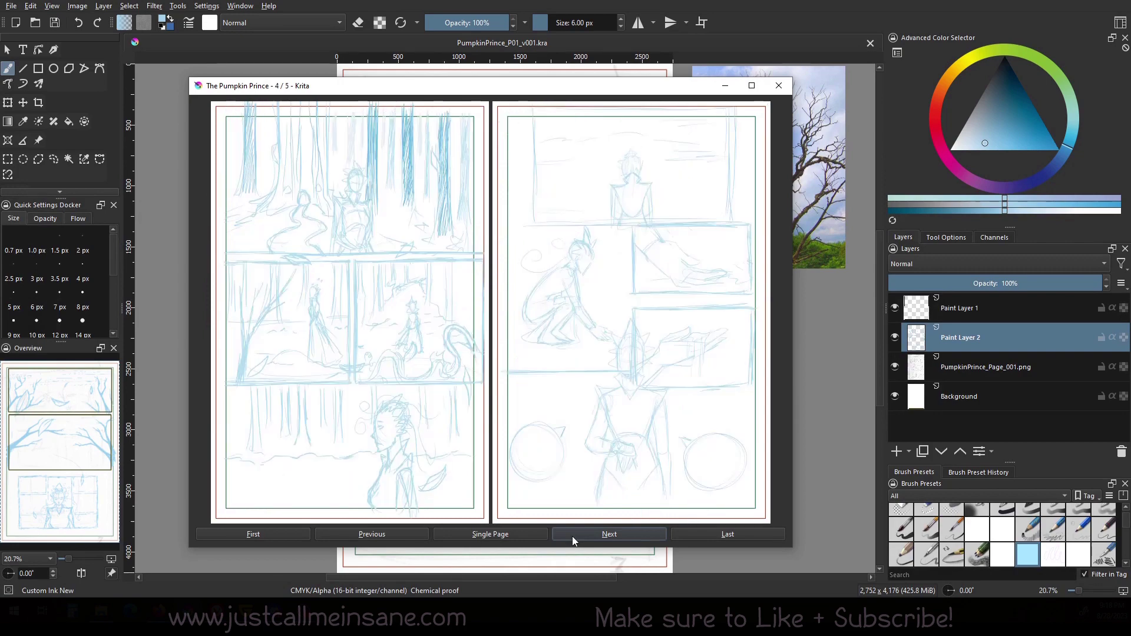
click(571, 536)
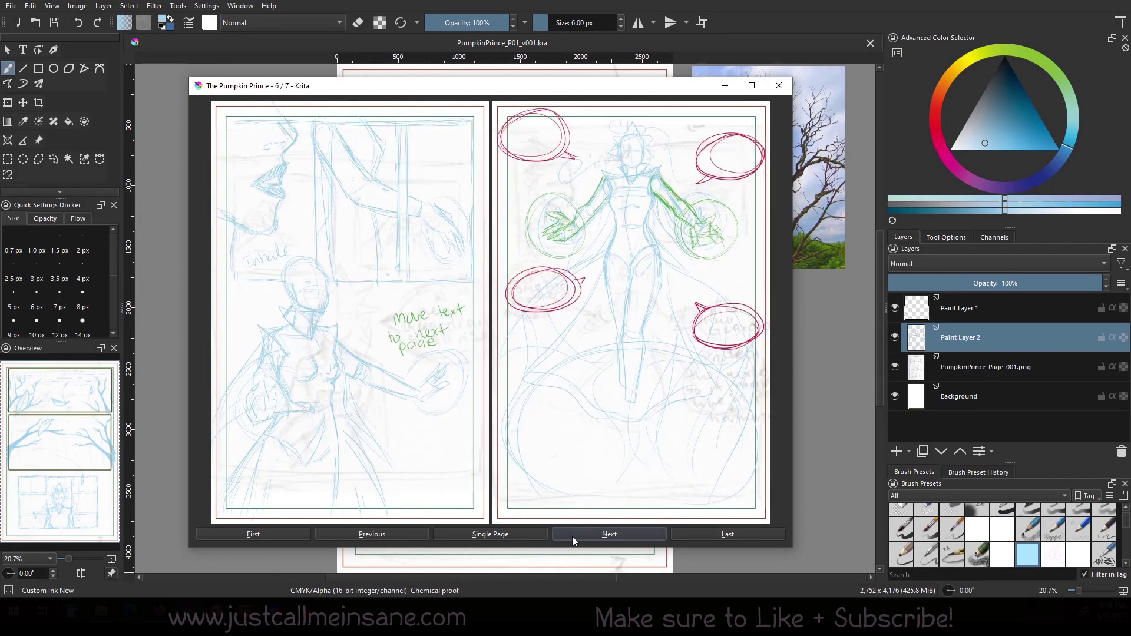
click(572, 536)
click(572, 536)
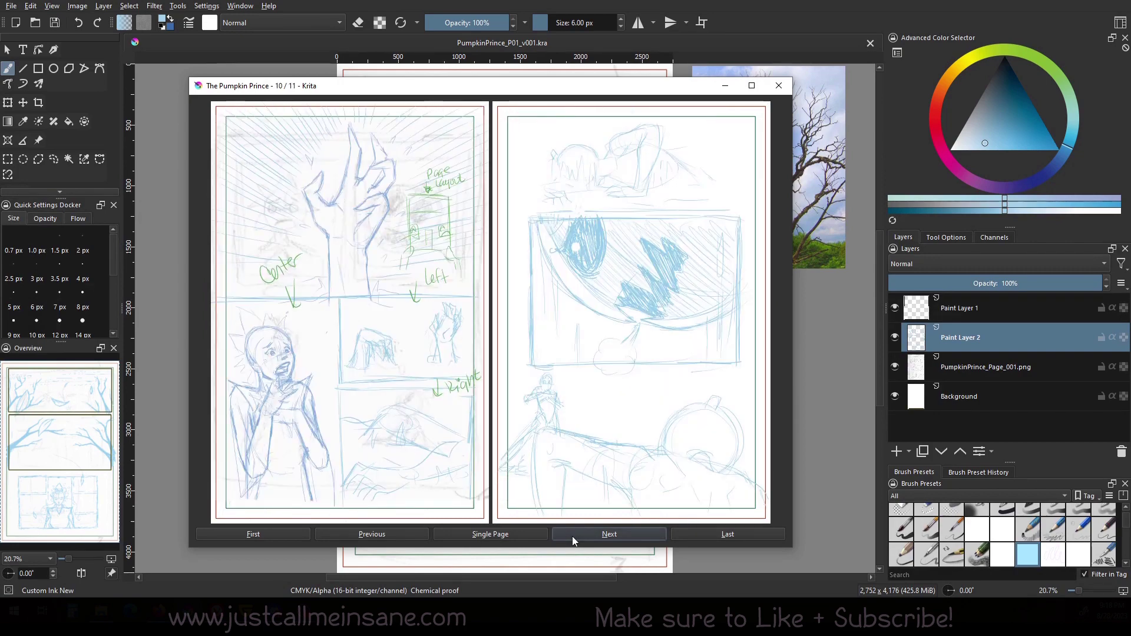
click(572, 536)
click(572, 536)
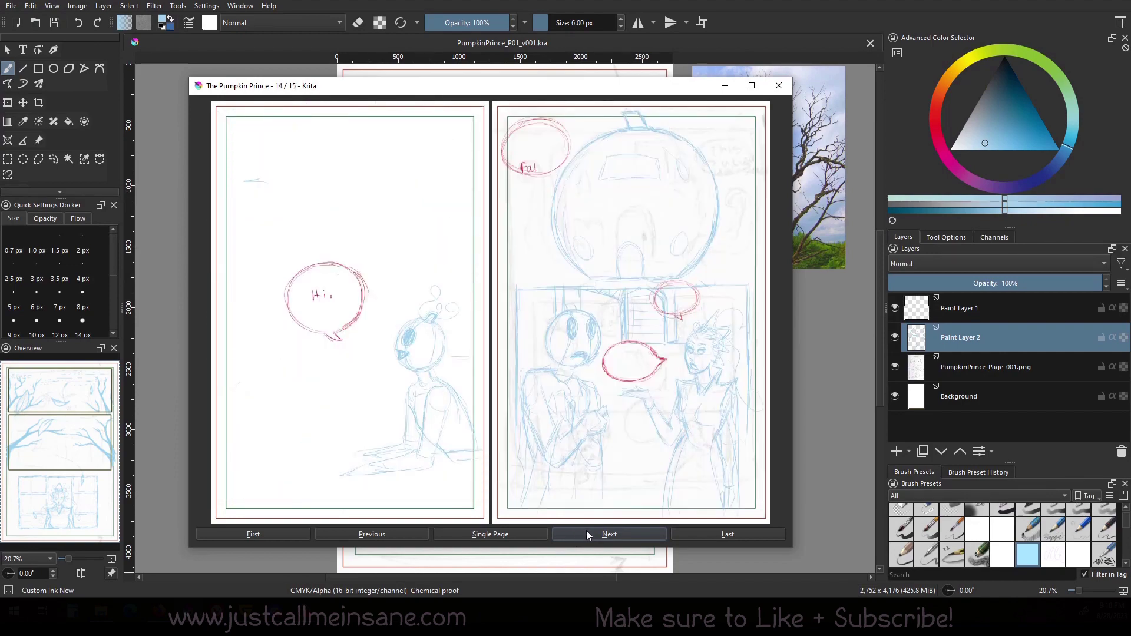
click(587, 535)
click(587, 535)
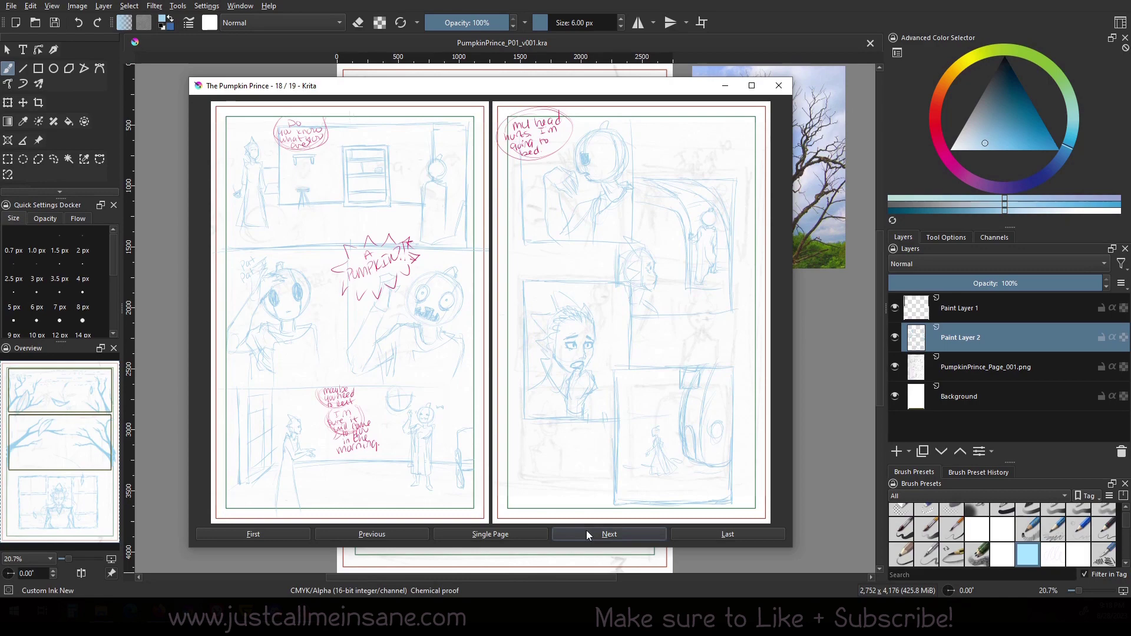
click(587, 535)
click(587, 535)
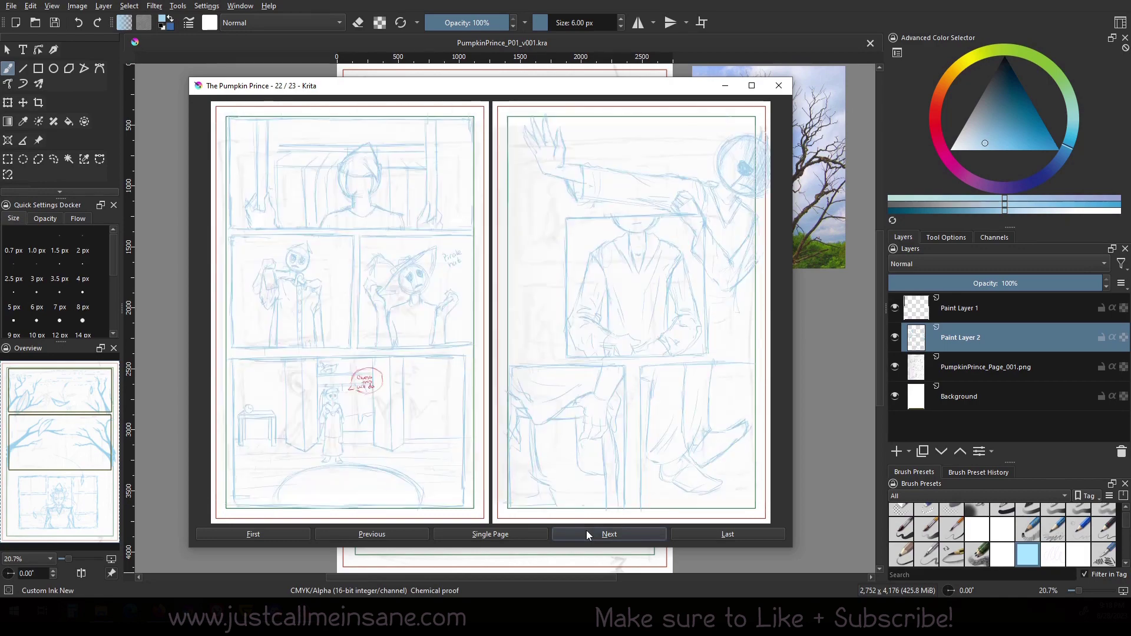
Continue to the last page 36, wrapping around to page 1 and spread 2–3.
click(587, 535)
click(587, 534)
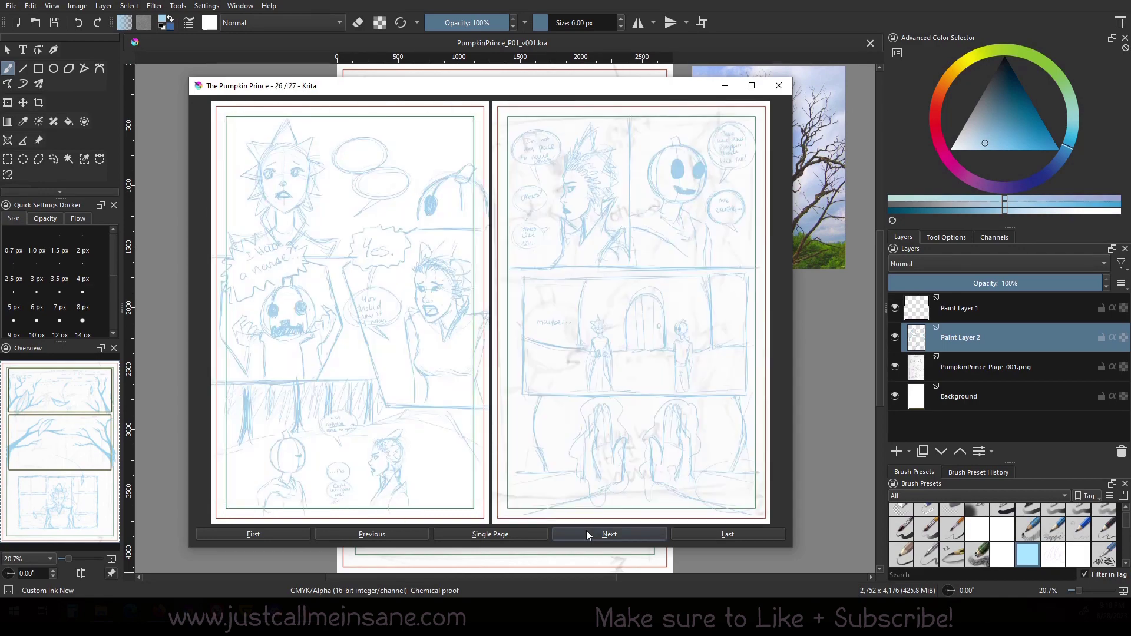
click(587, 534)
click(585, 535)
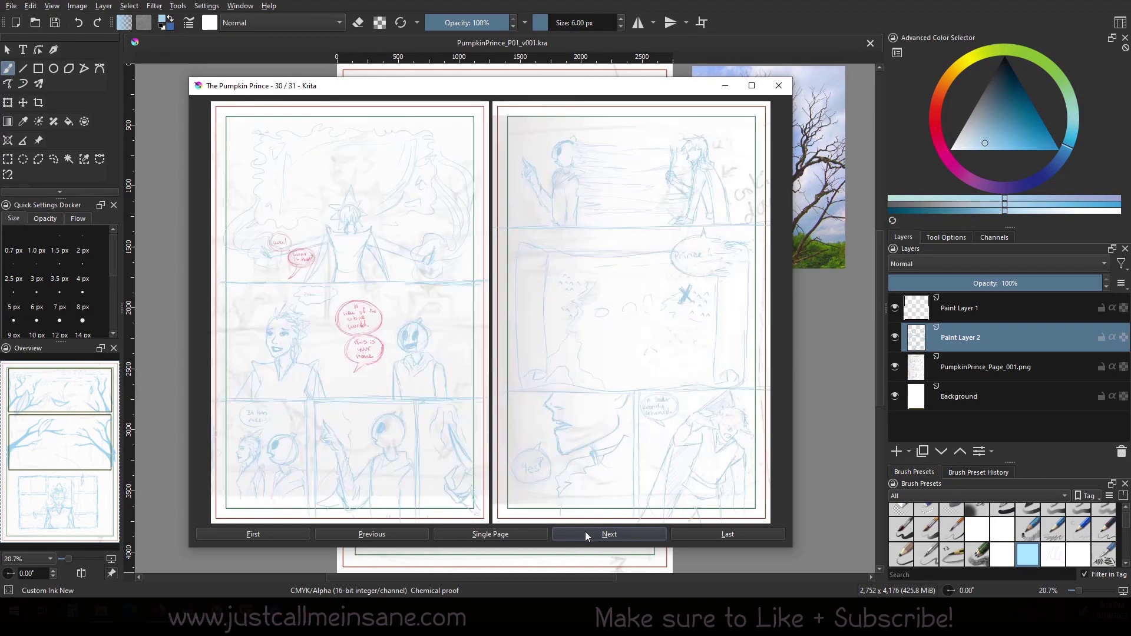
click(583, 535)
click(583, 533)
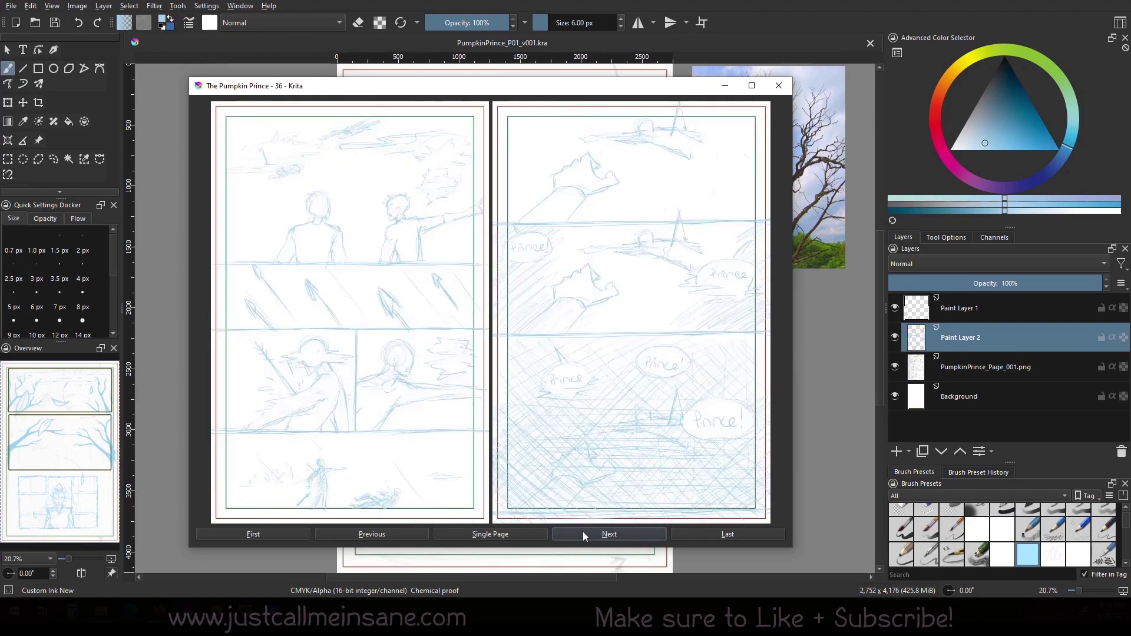
click(582, 534)
click(582, 533)
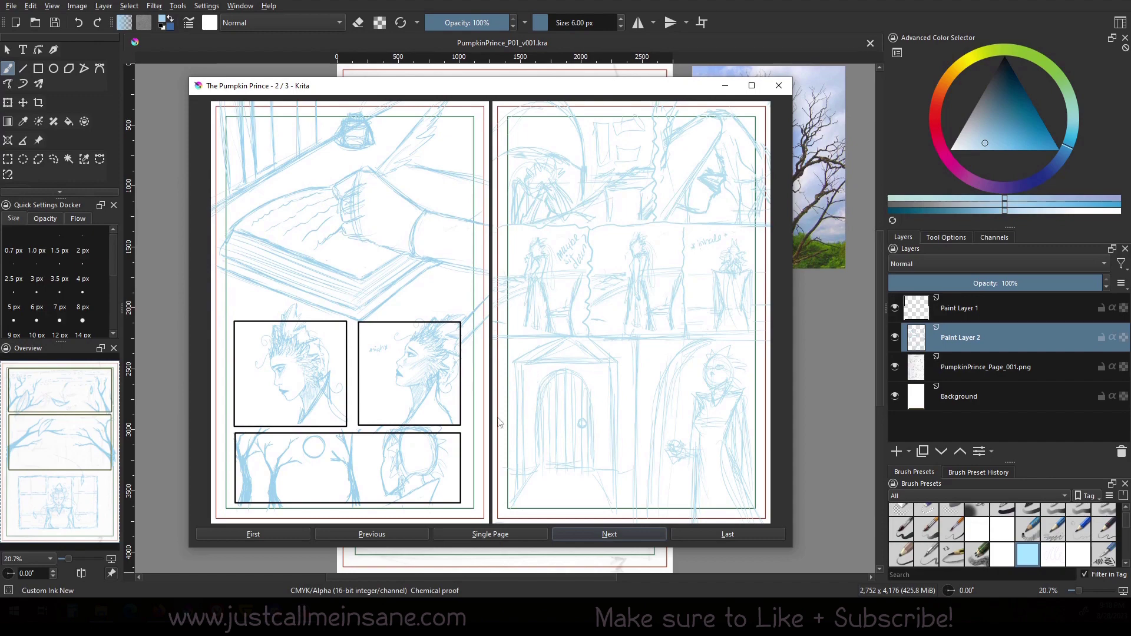
Return to page 1, switch to single-page view and step forward to page 4.
click(257, 538)
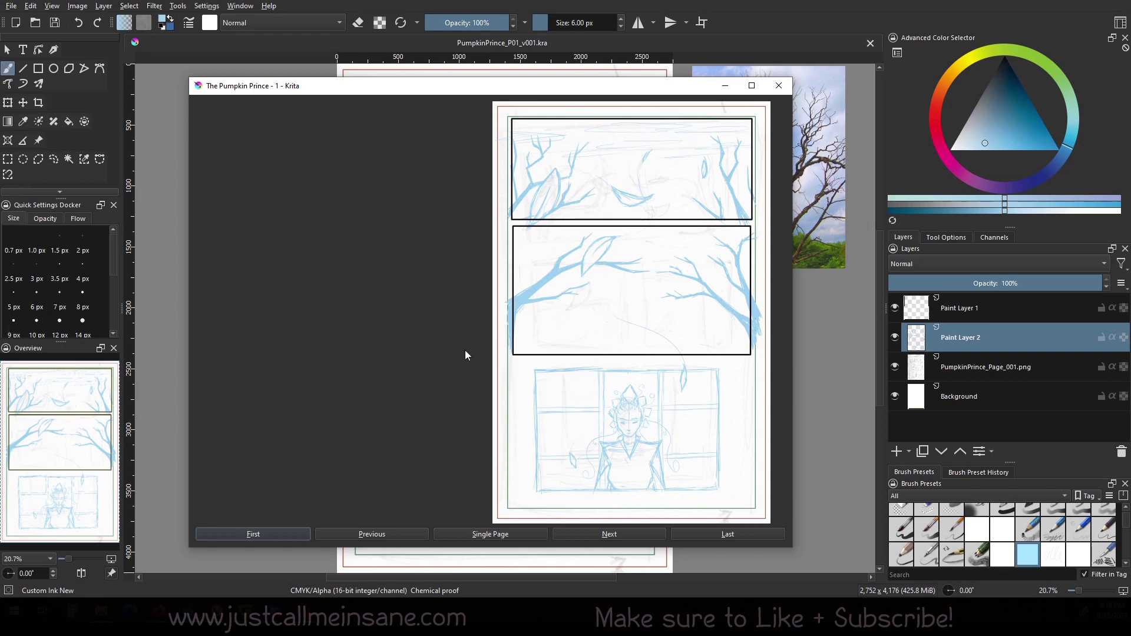
click(454, 536)
click(593, 531)
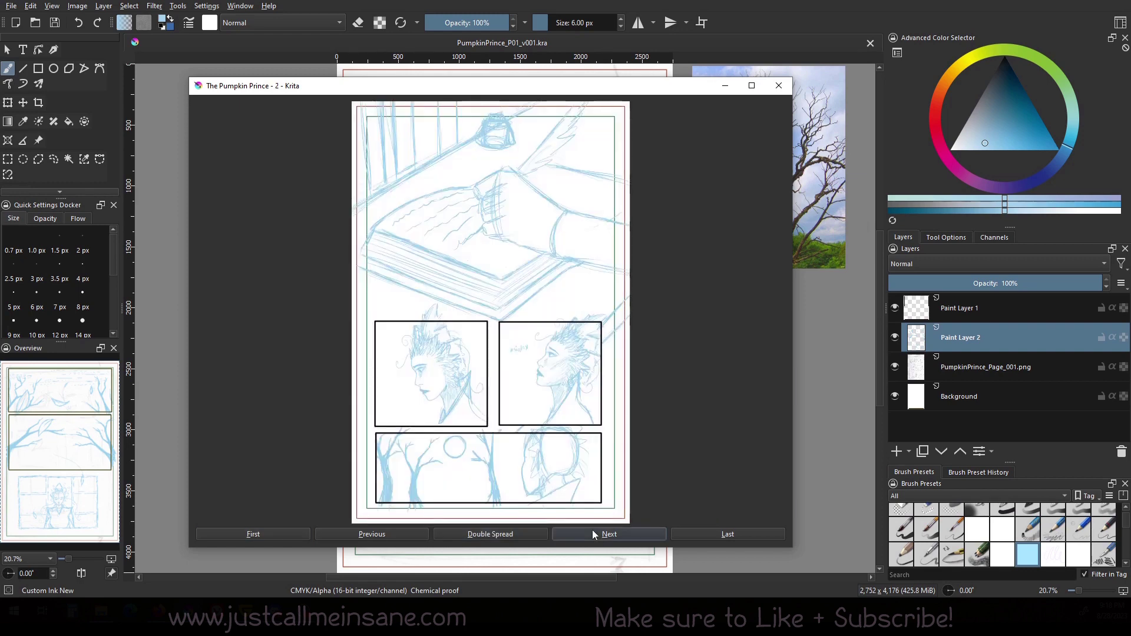
click(594, 531)
click(594, 533)
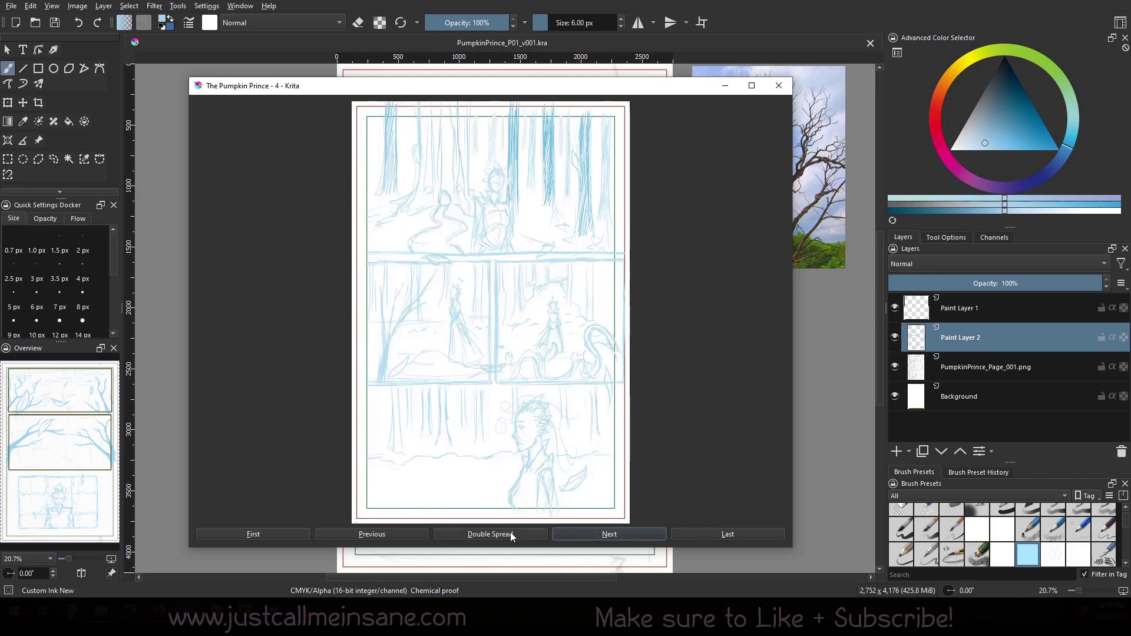
Switch back to double spreads, then jump to page 1, last page 36, and back to page 1.
click(511, 533)
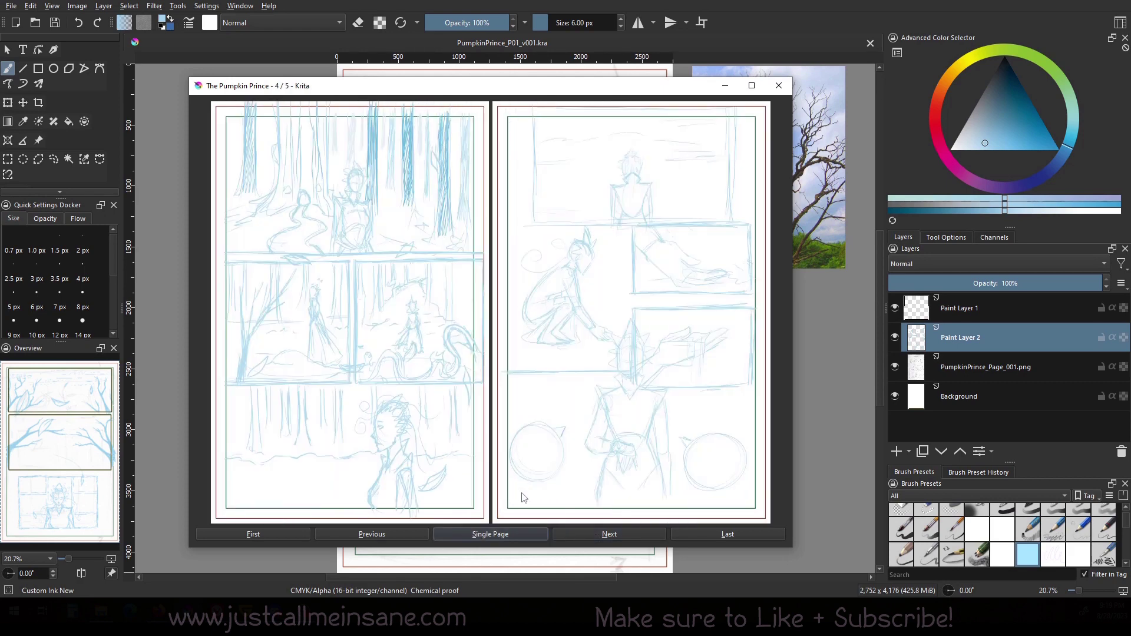
click(277, 536)
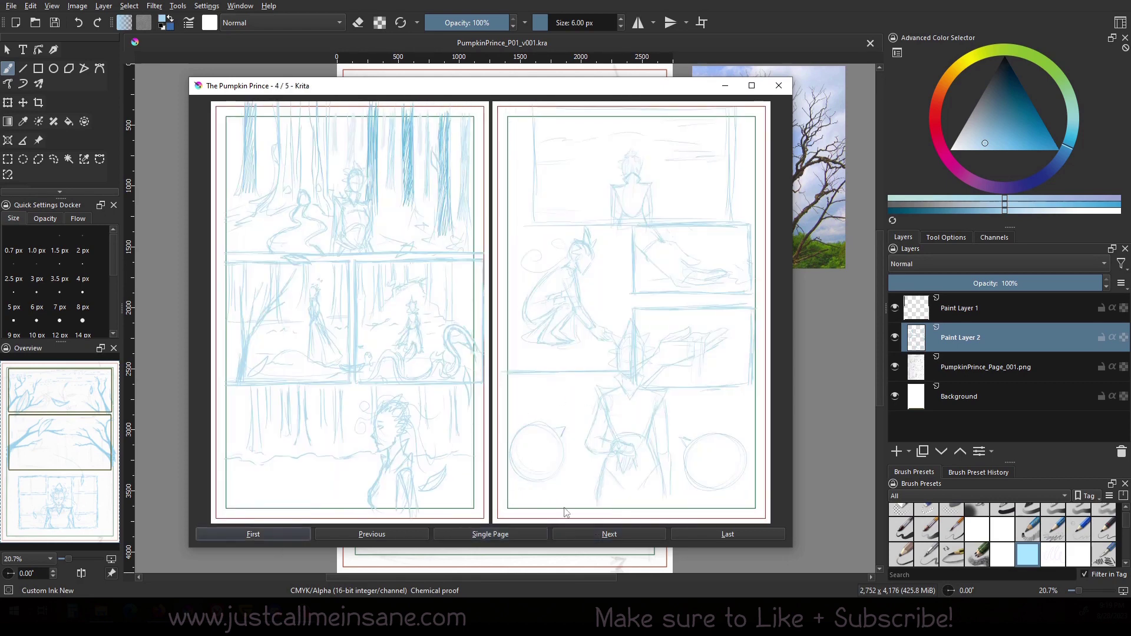
click(717, 534)
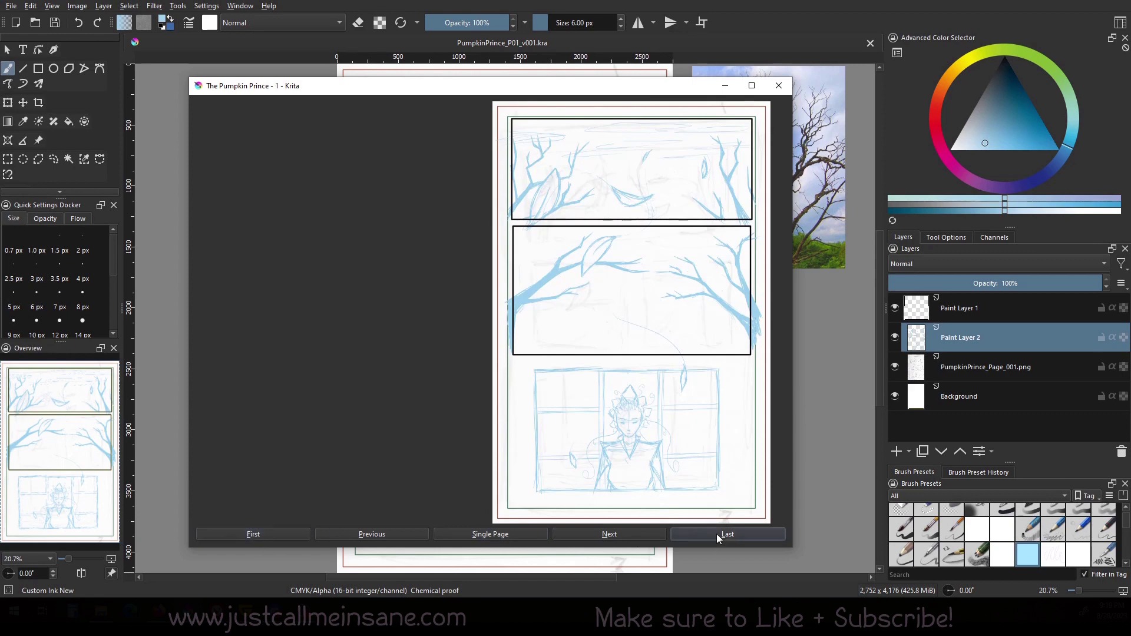
click(271, 535)
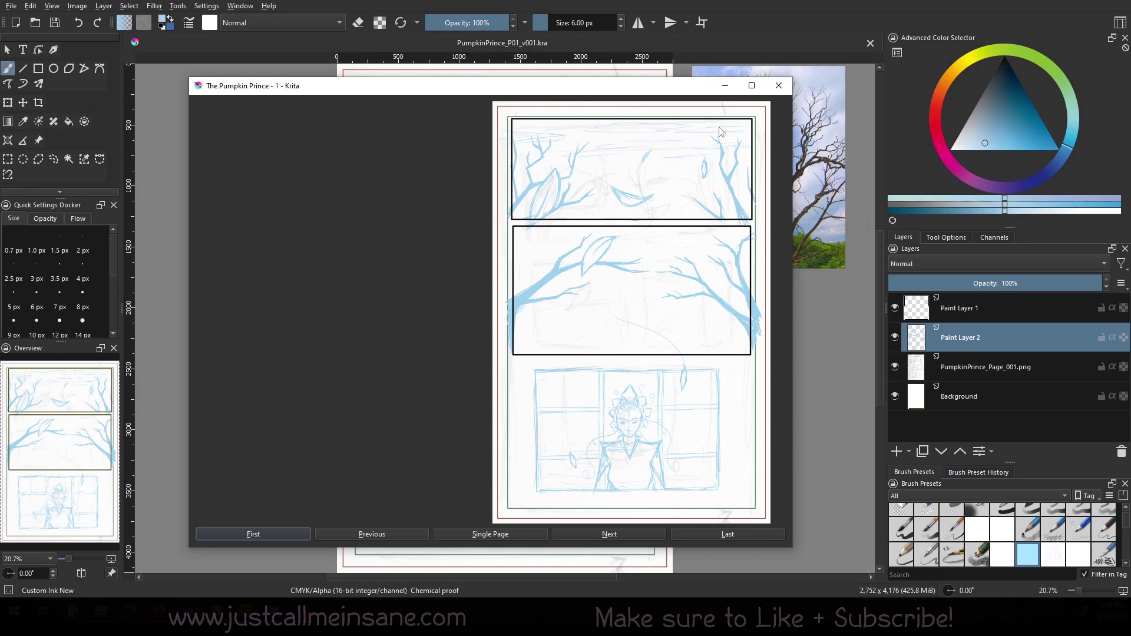
Close the page preview window and briefly check the page actions list.
click(779, 85)
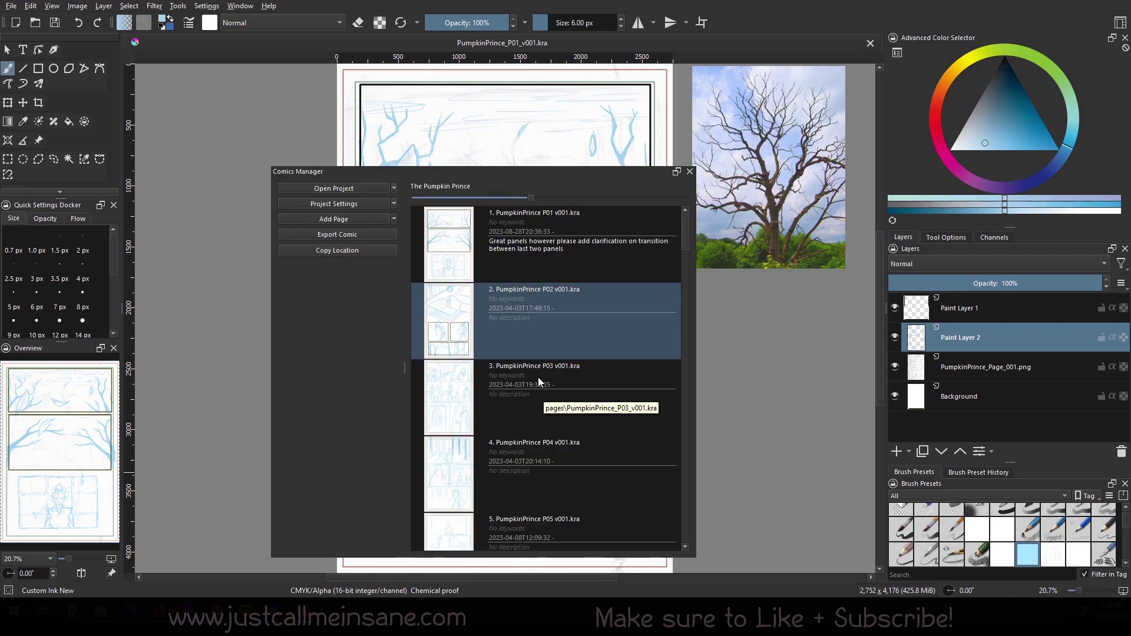
click(395, 219)
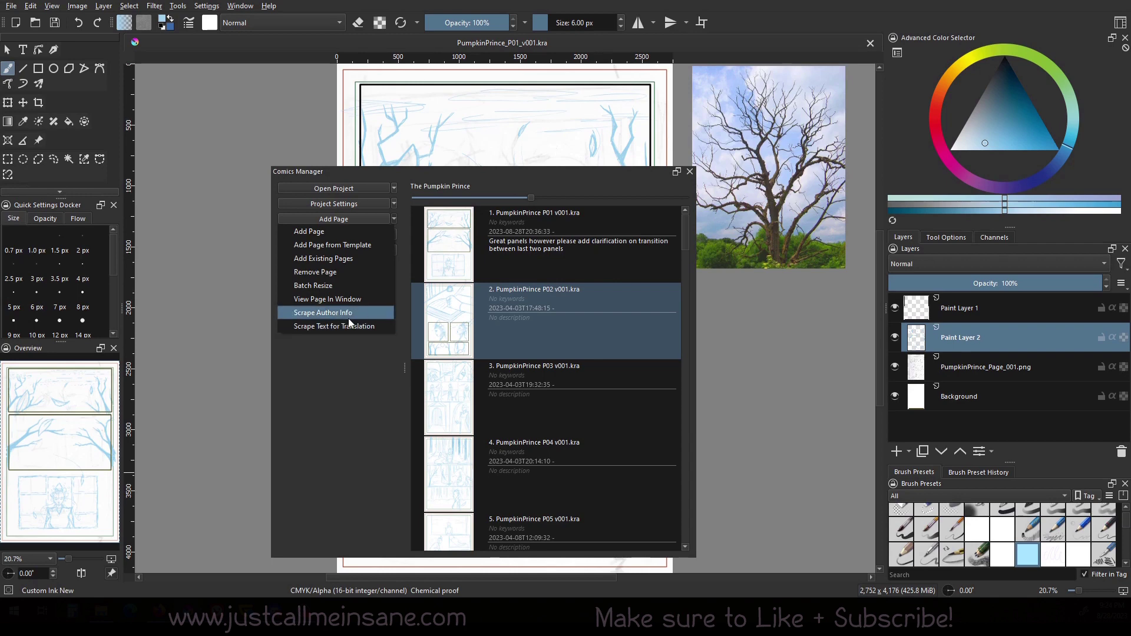
click(365, 384)
click(393, 221)
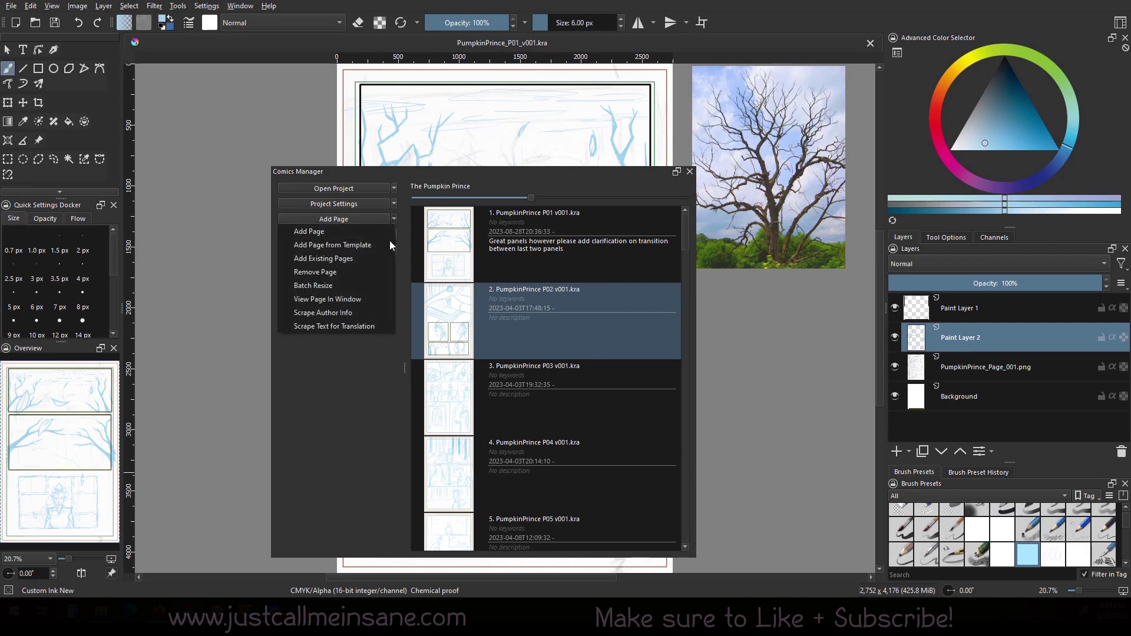
click(354, 316)
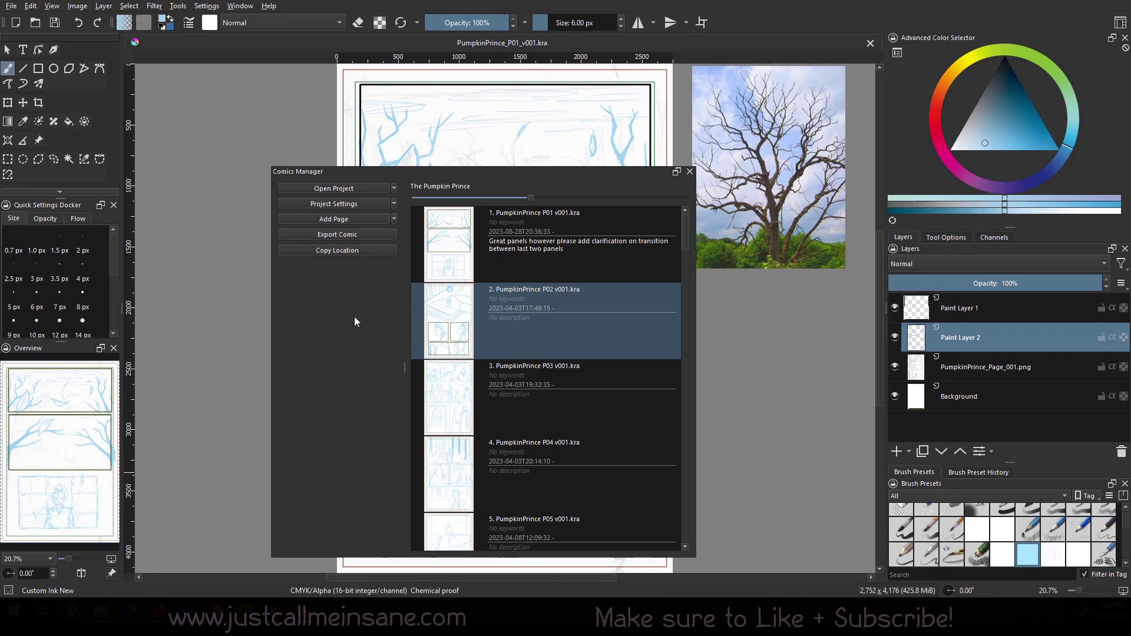
Inspect the author nickname and given name in the Meta-data Authors table, then cancel.
click(394, 202)
click(322, 230)
click(501, 124)
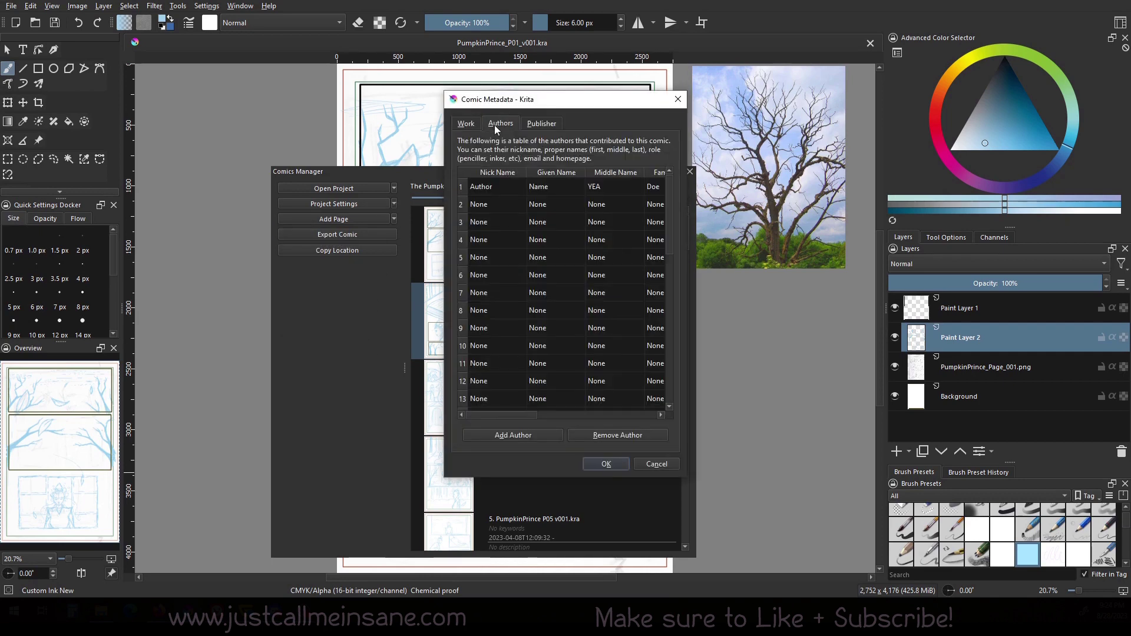
click(508, 192)
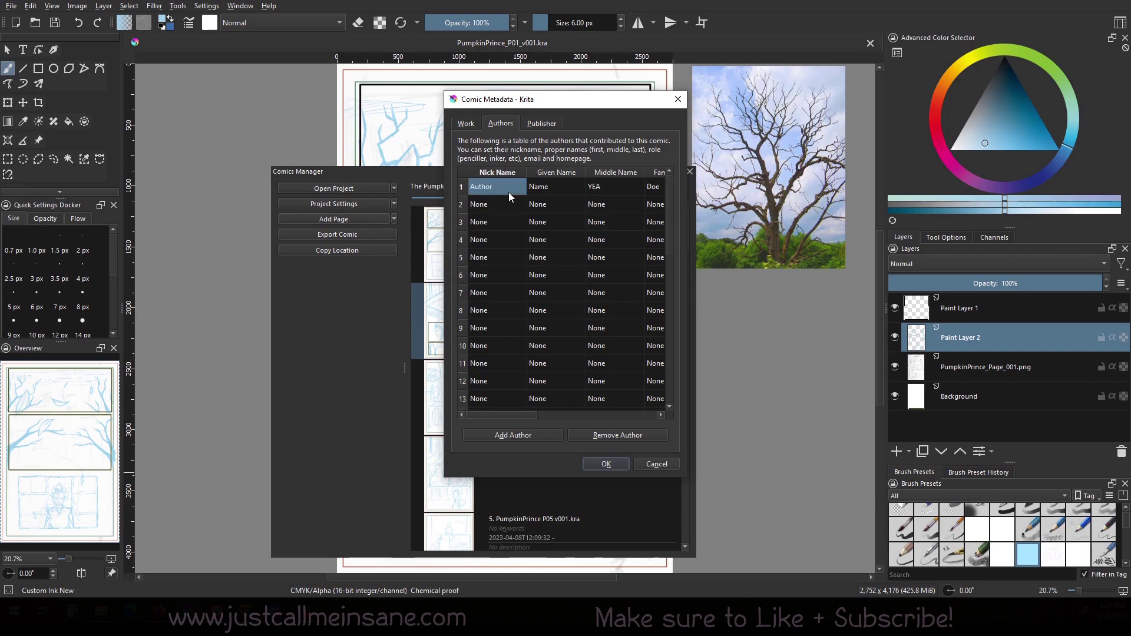
click(564, 186)
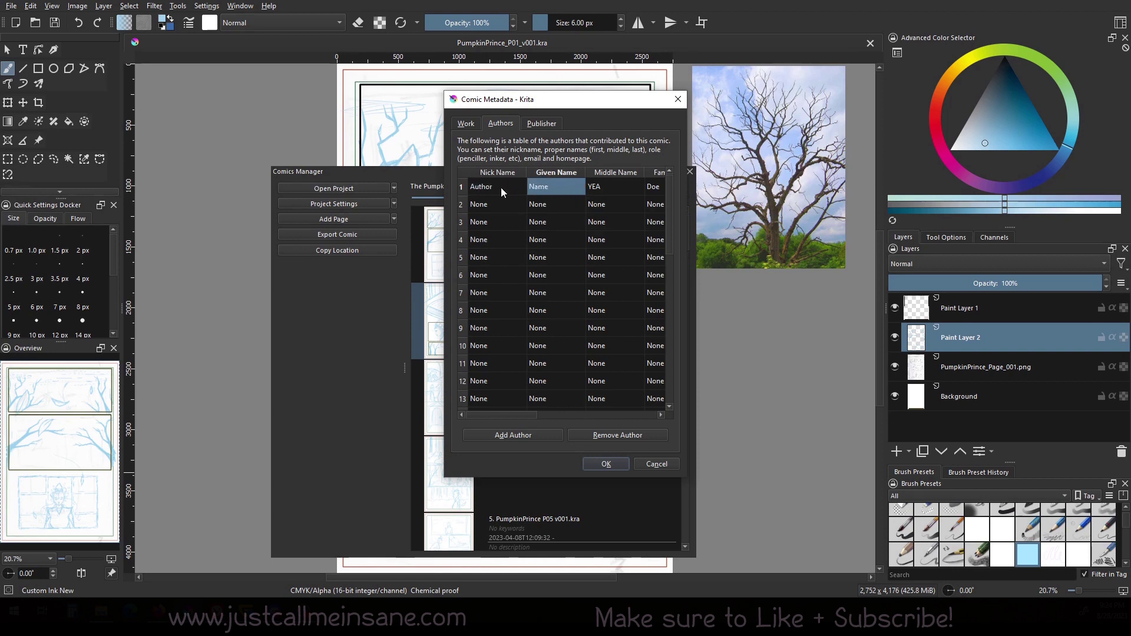
click(517, 188)
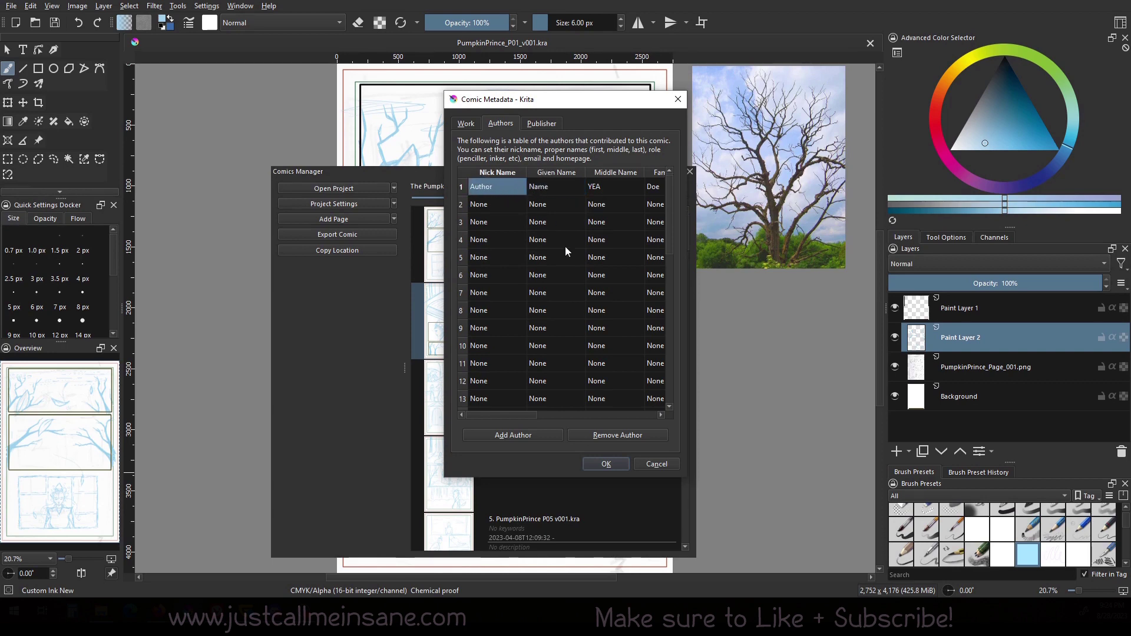
click(661, 464)
click(393, 219)
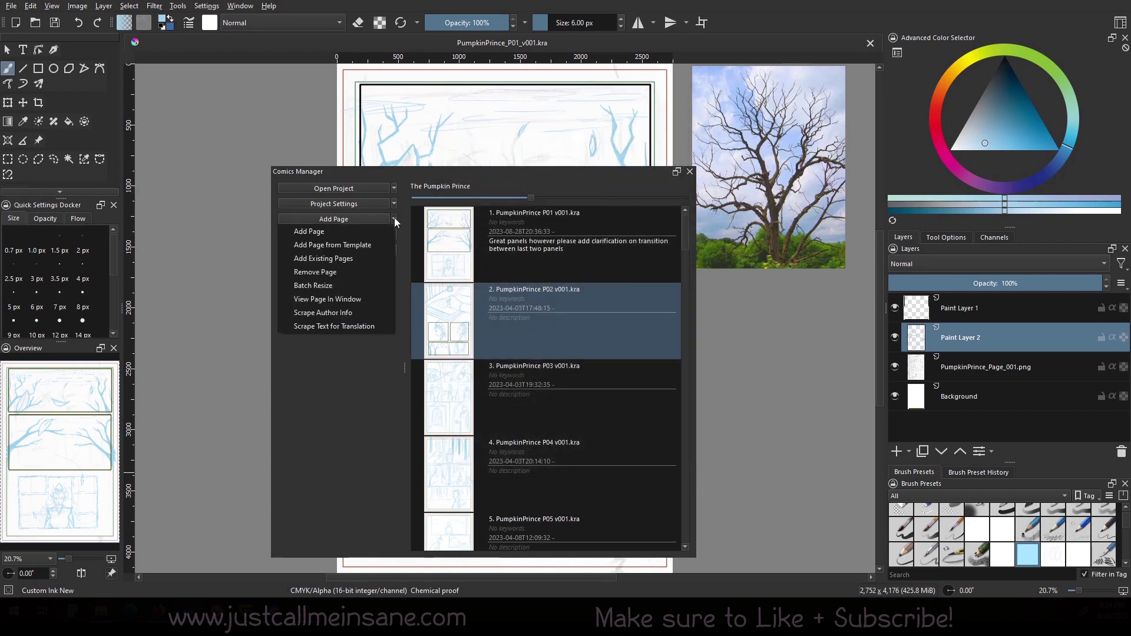
click(358, 395)
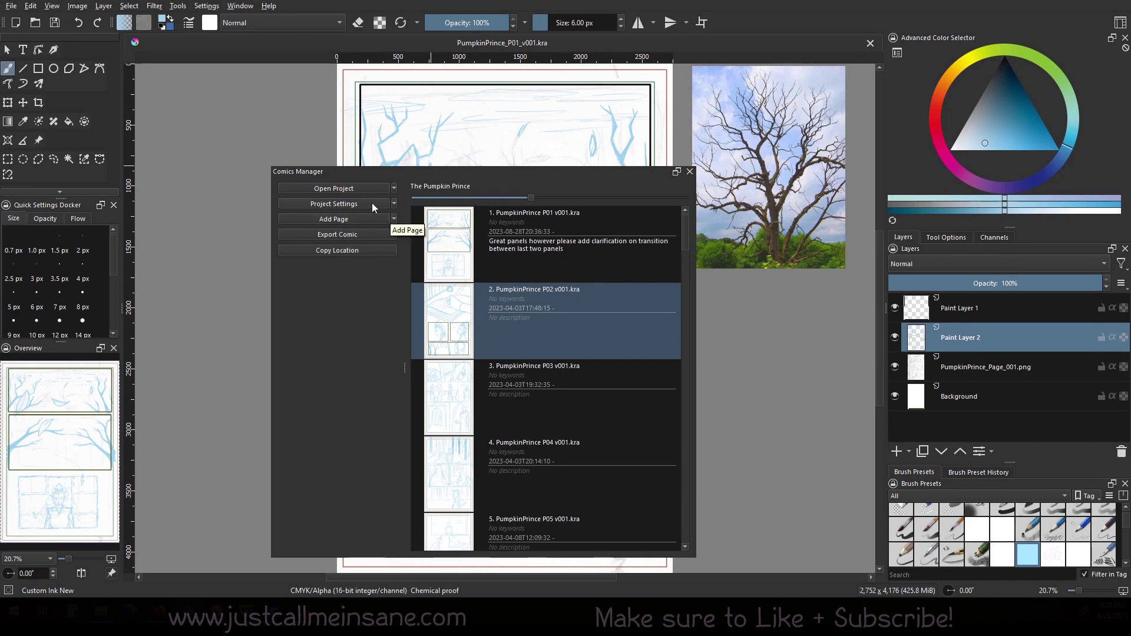
click(394, 219)
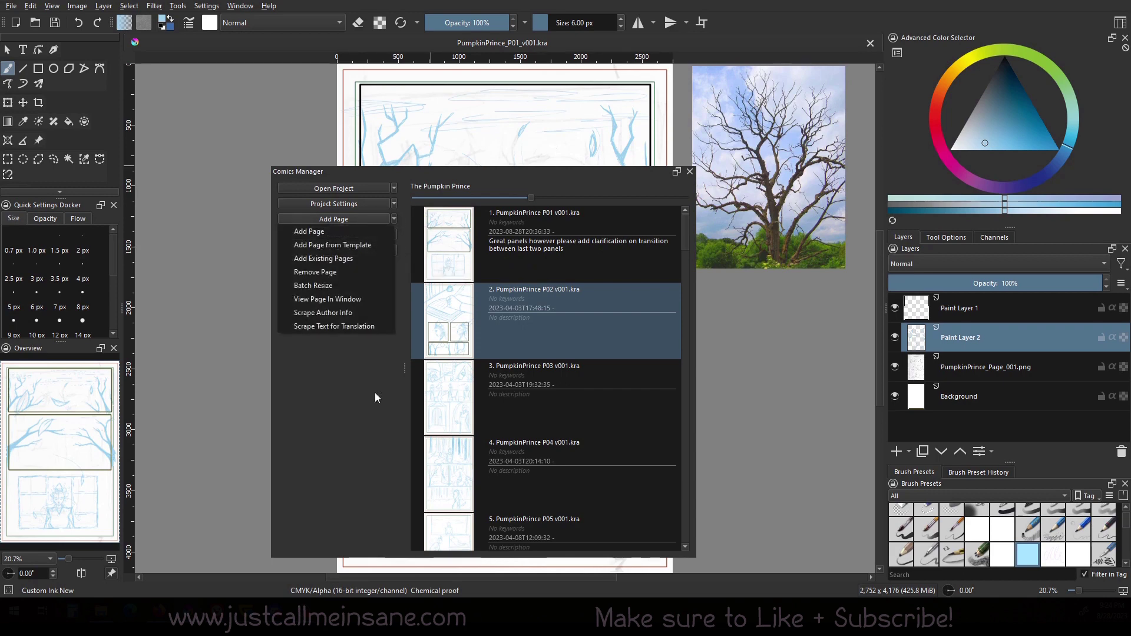
click(367, 406)
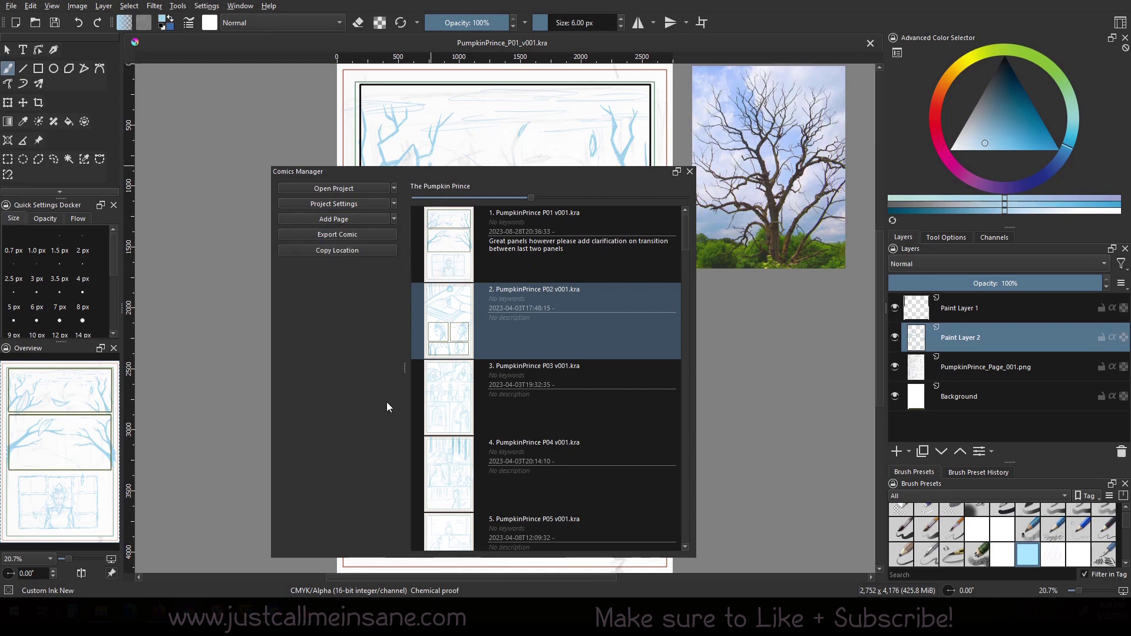